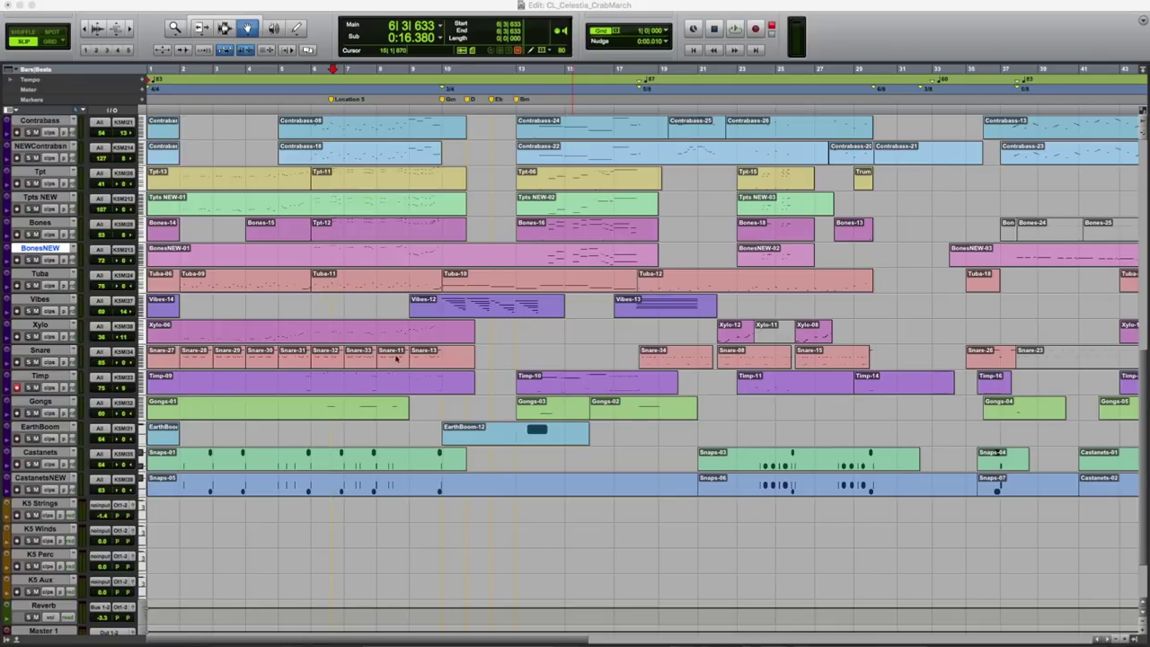
# Open the Vibes-12 clip in the MIDI editor to examine its notes and mod wheel data, and close the editor
pyautogui.doubleClick(509, 306)
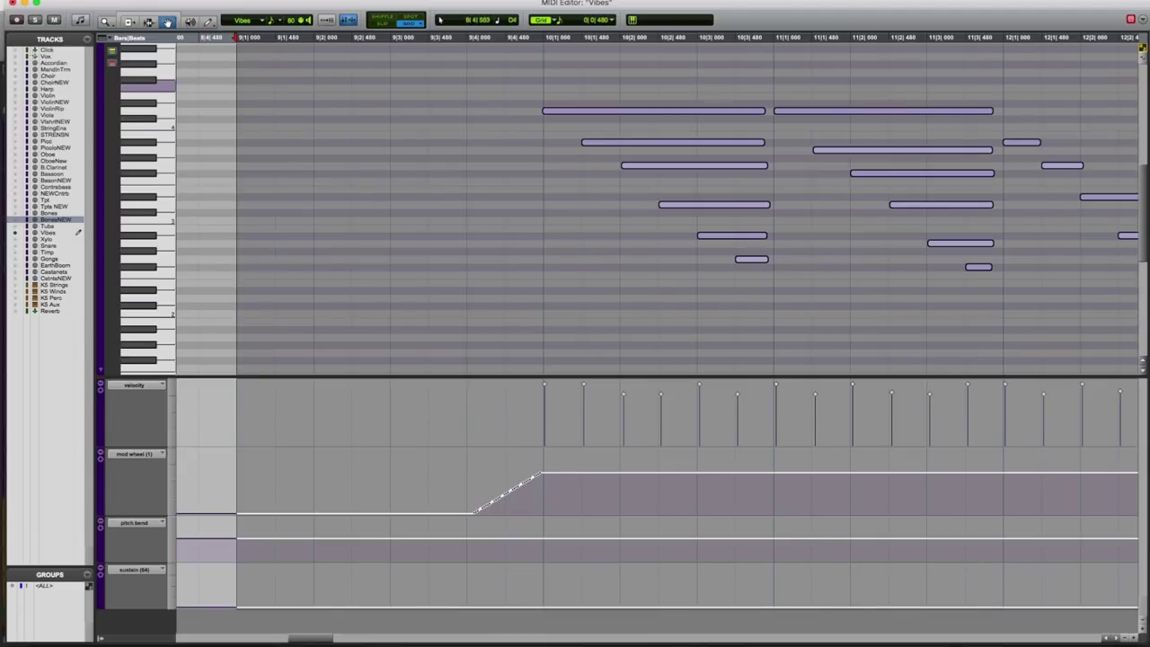
pyautogui.click(12, 4)
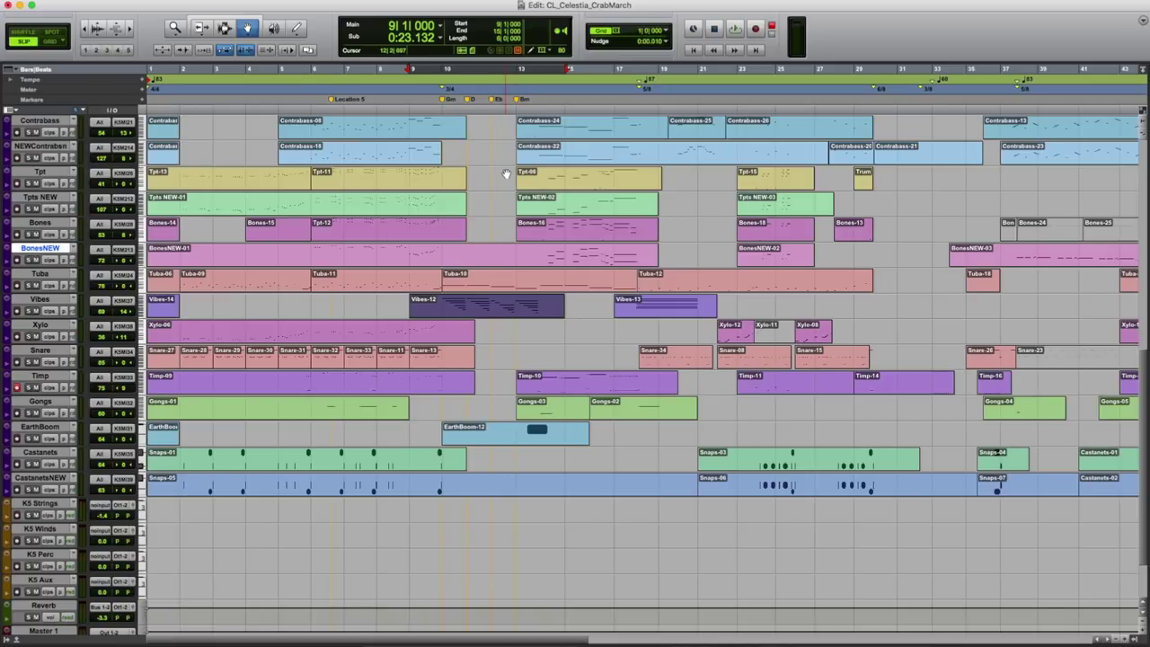
# Start playback from near the end of bar 1 and look over the session's audio, string and woodwind tracks
pyautogui.click(176, 115)
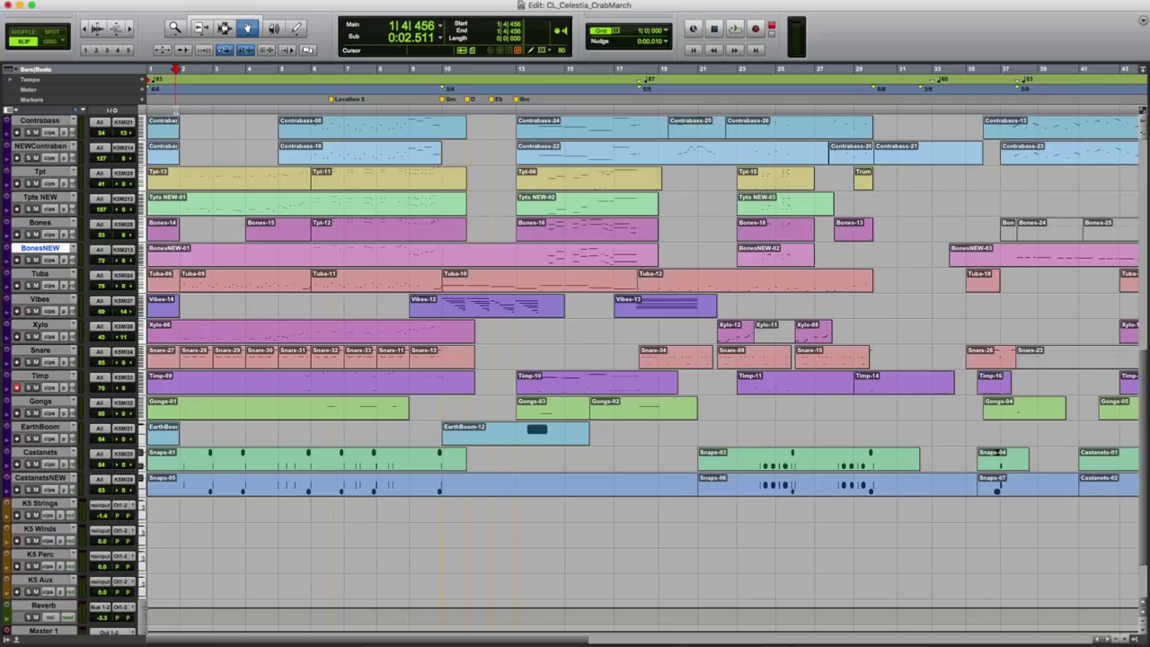
pyautogui.press('space')
pyautogui.scroll(10, 264, 284)
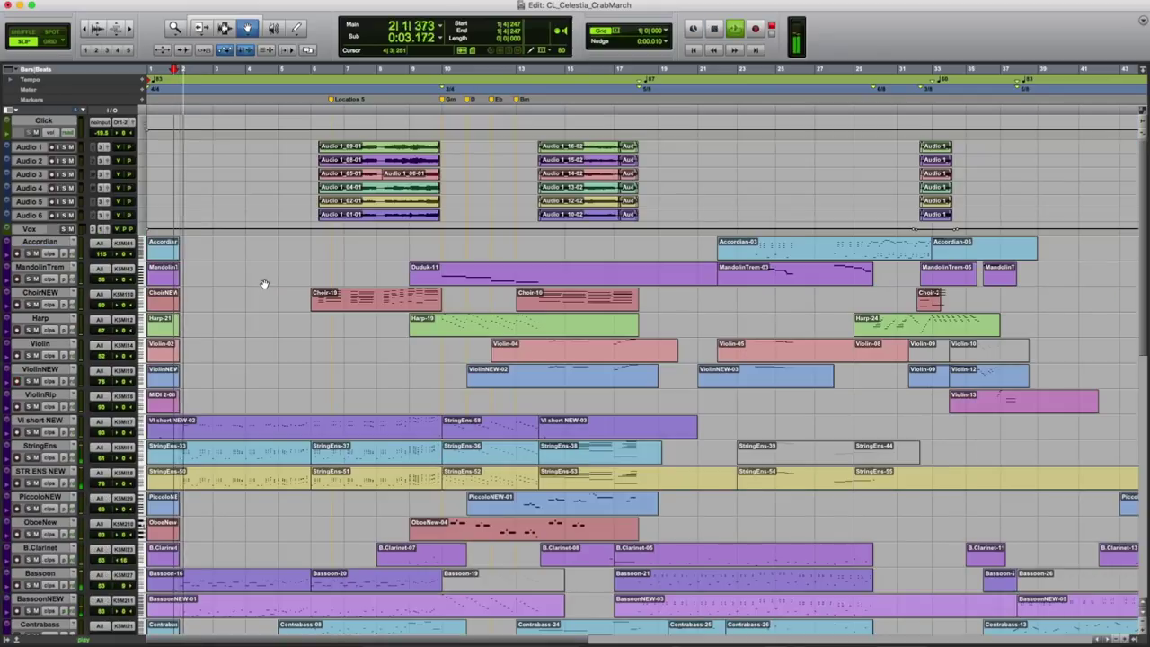
pyautogui.scroll(-5, 263, 284)
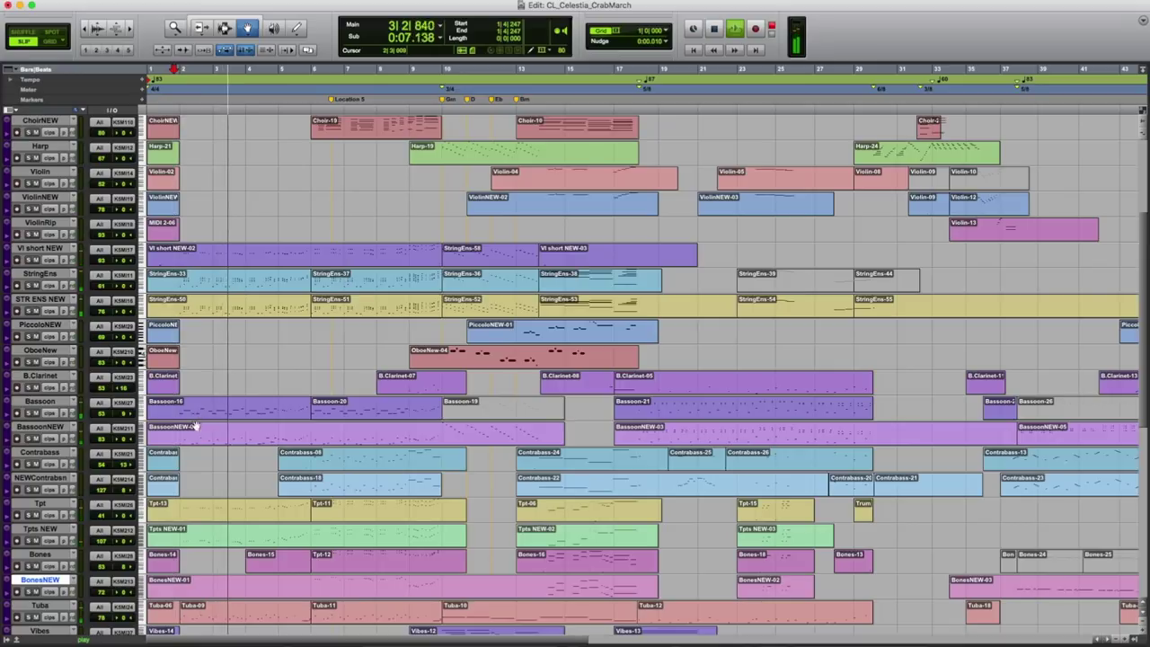
# Examine the notes of the Tpt-13 clip and the following trumpet bars in the MIDI editor during playback, and close the editor
pyautogui.doubleClick(194, 505)
pyautogui.hscroll(15, 419, 297)
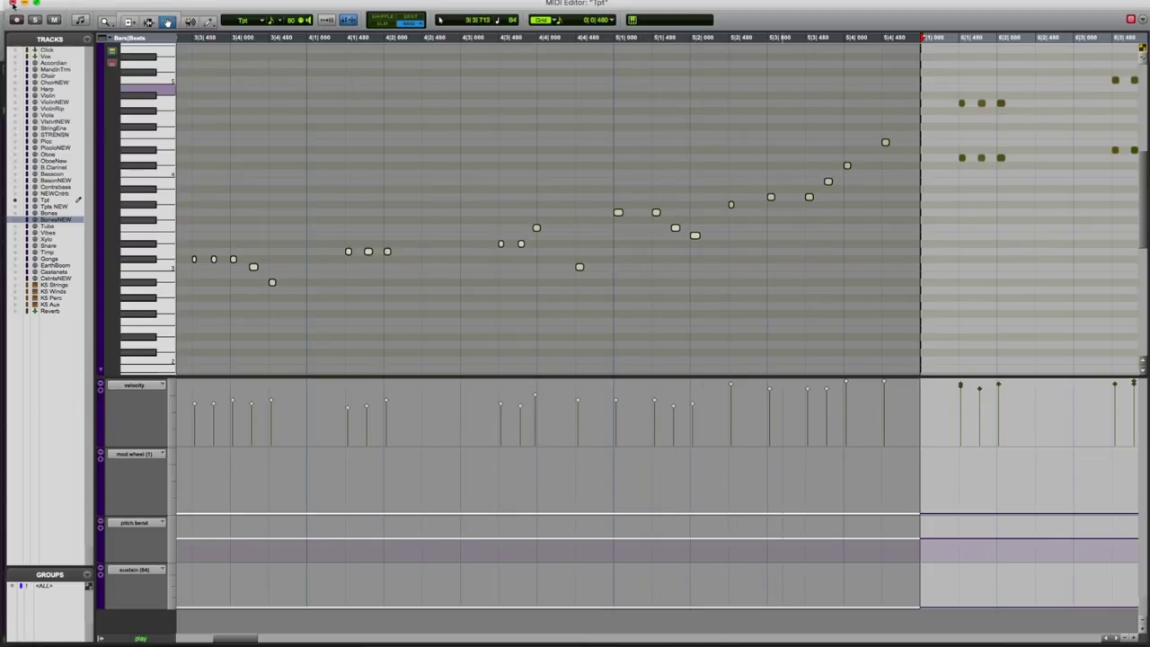
pyautogui.hscroll(15, 579, 260)
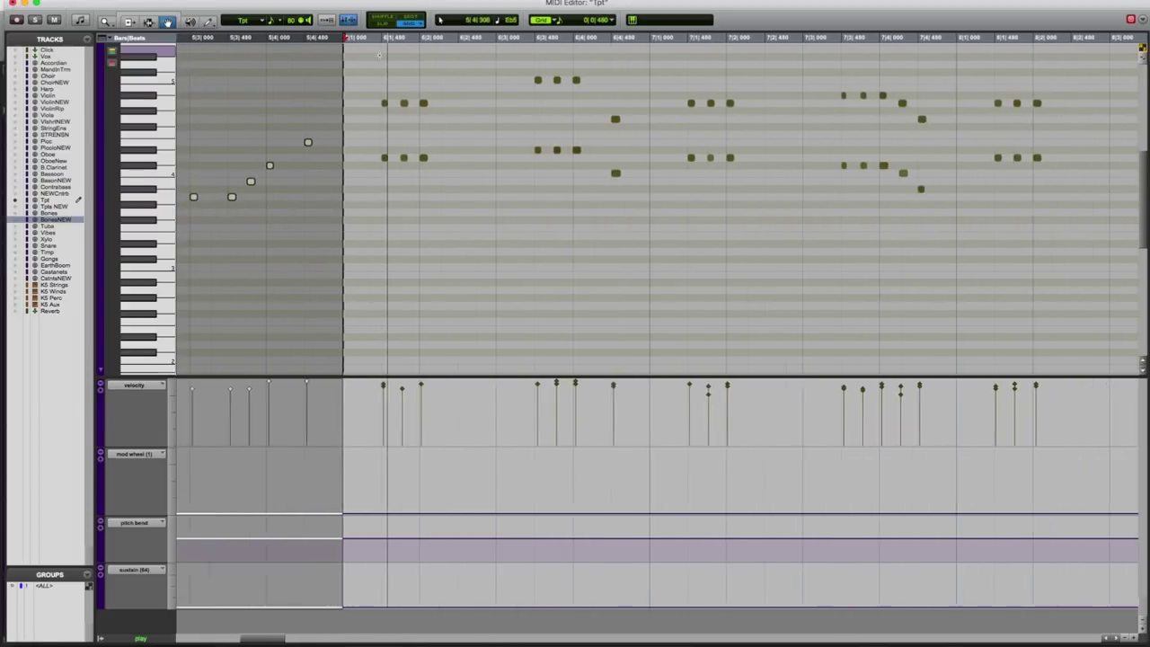
pyautogui.hscroll(10, 369, 166)
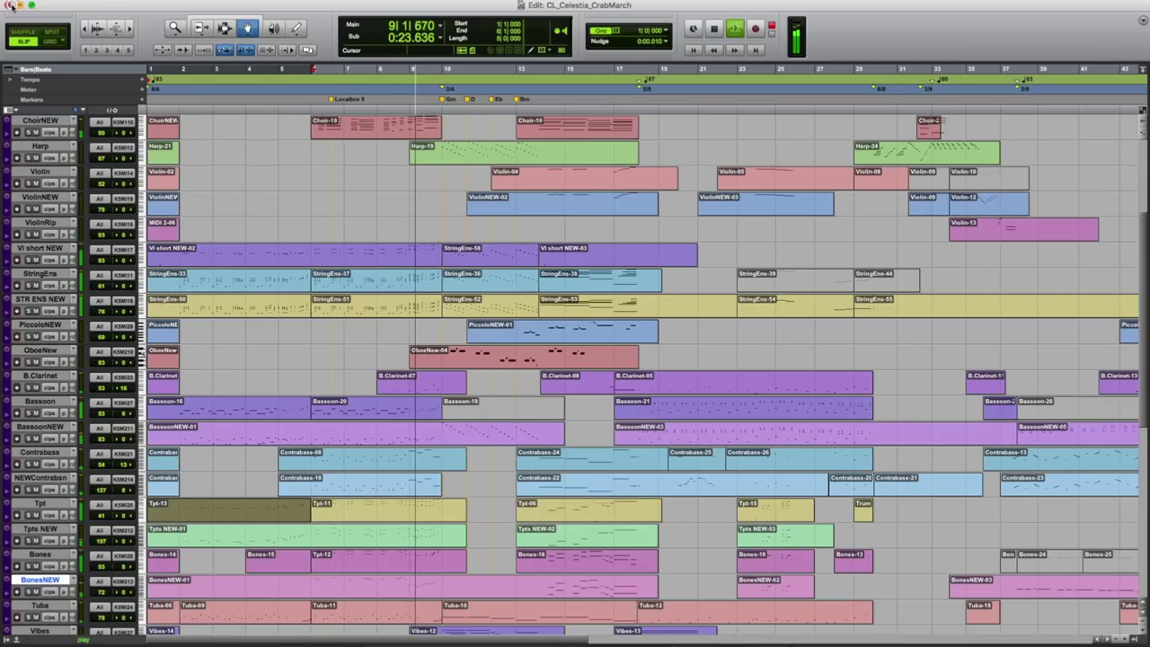
pyautogui.click(12, 4)
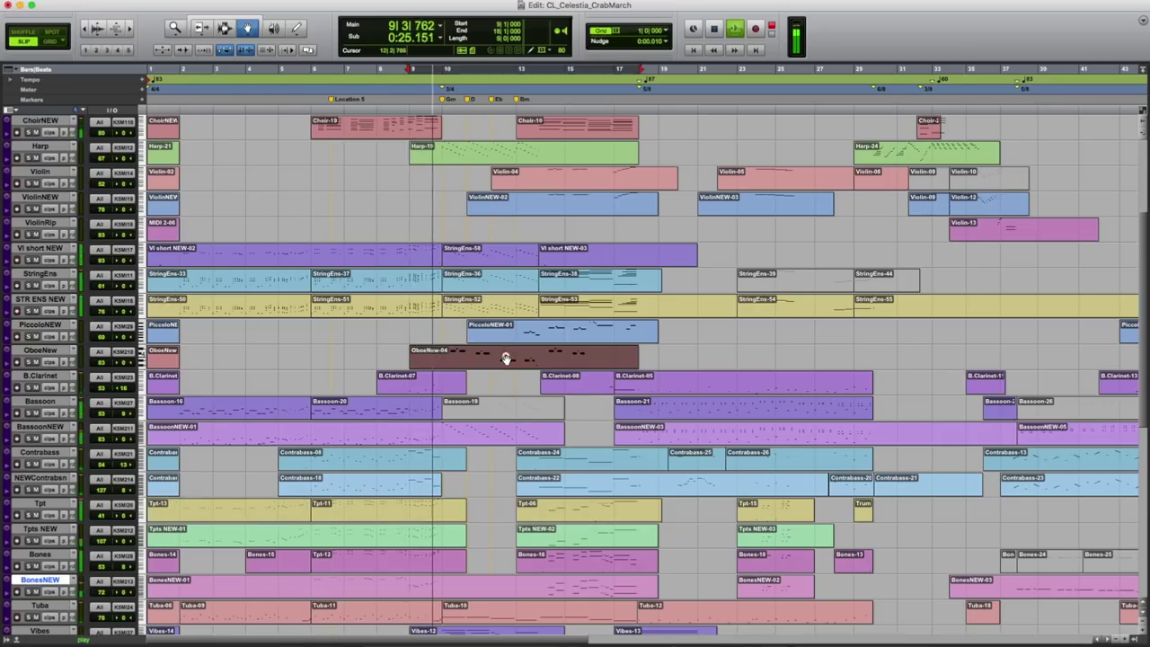
# Examine the notes of the OboeNew-04 clip and the BassoonNEW-03 clip in the MIDI editor, closing the editor after each
pyautogui.doubleClick(507, 357)
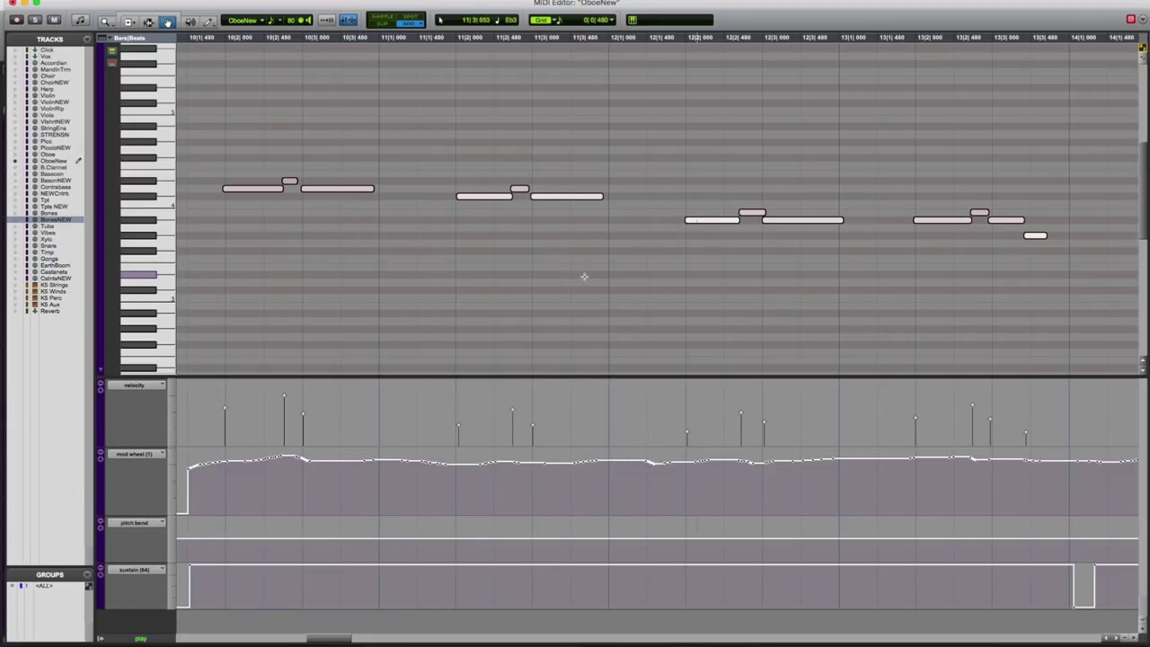
pyautogui.click(13, 4)
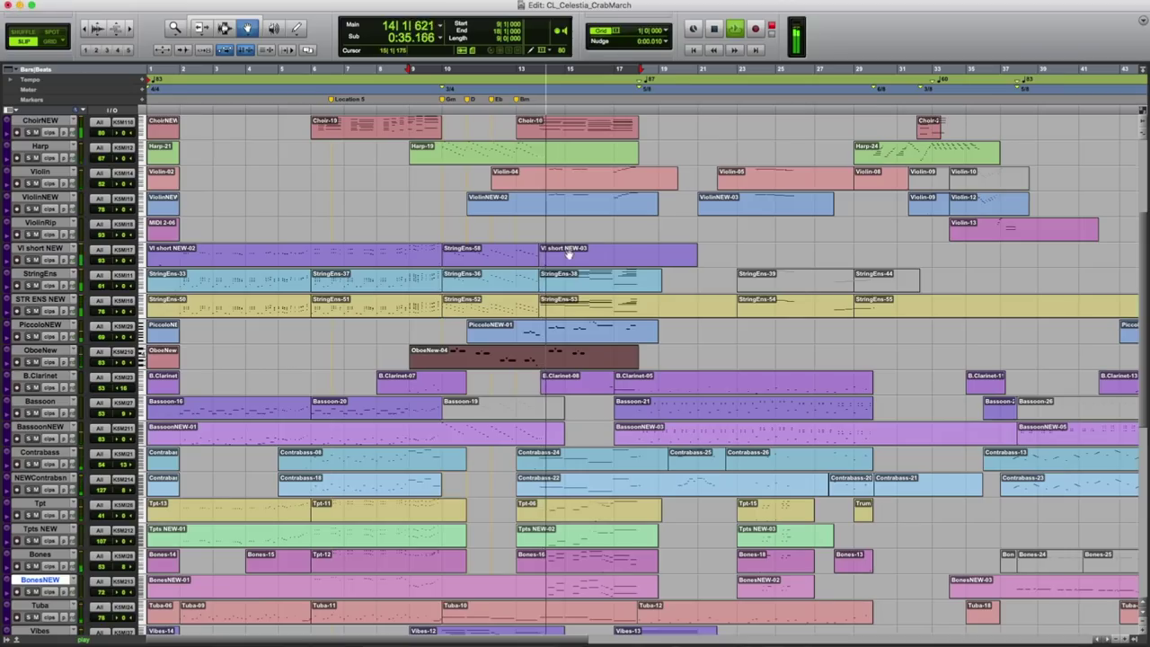
pyautogui.hscroll(5, 590, 371)
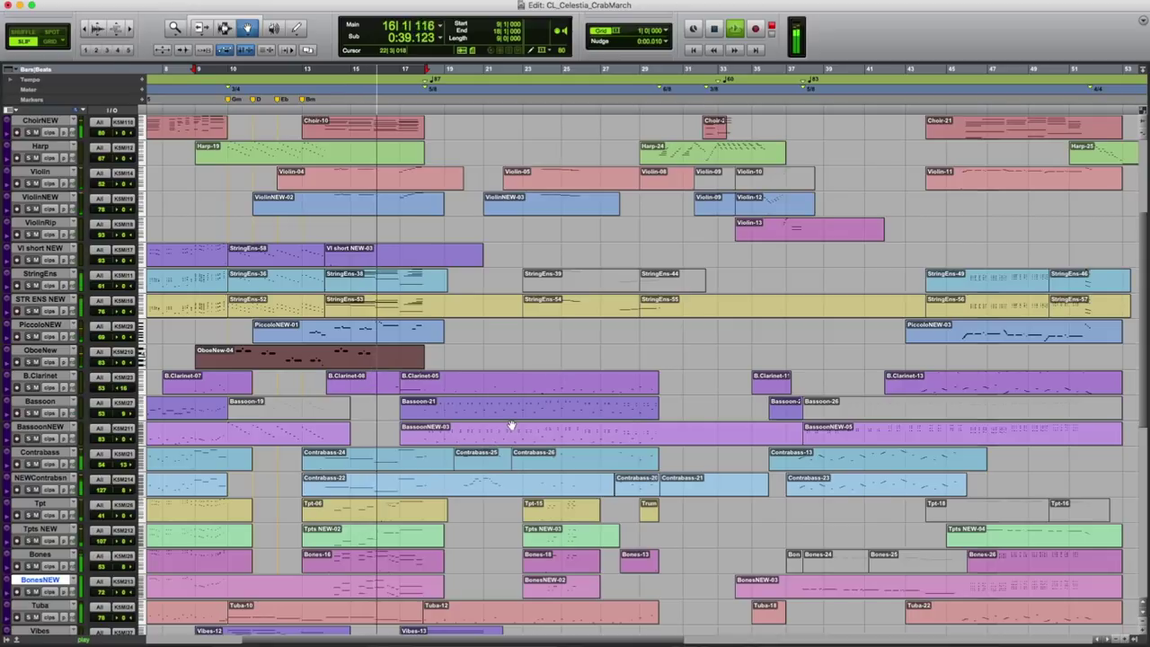
pyautogui.doubleClick(468, 439)
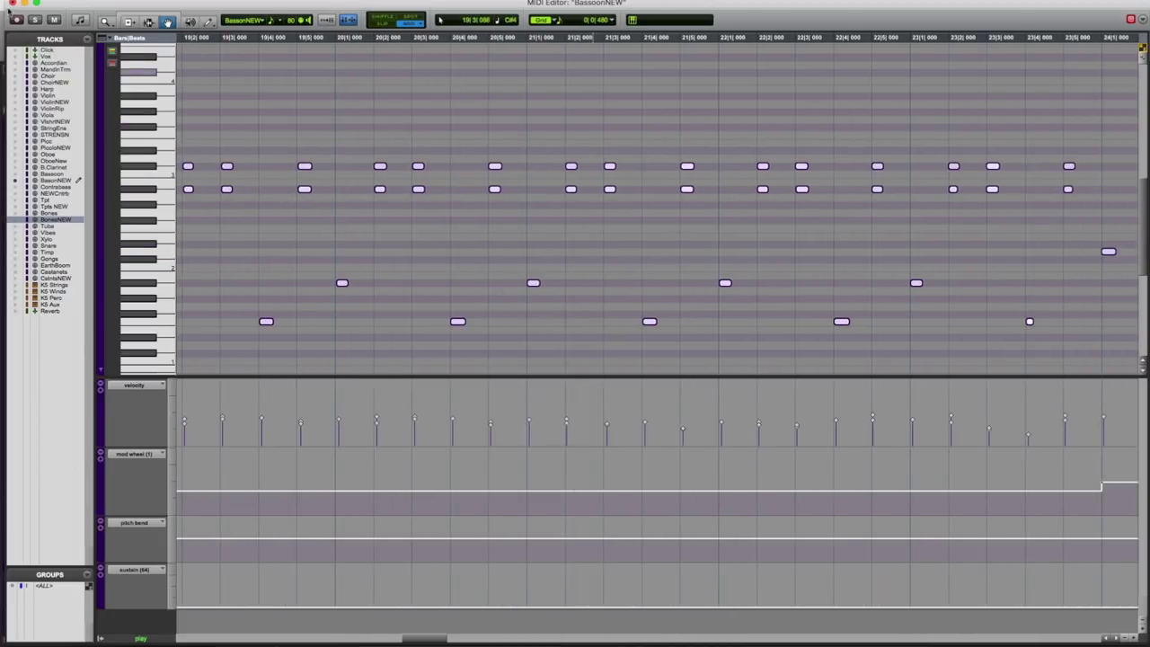
pyautogui.click(10, 5)
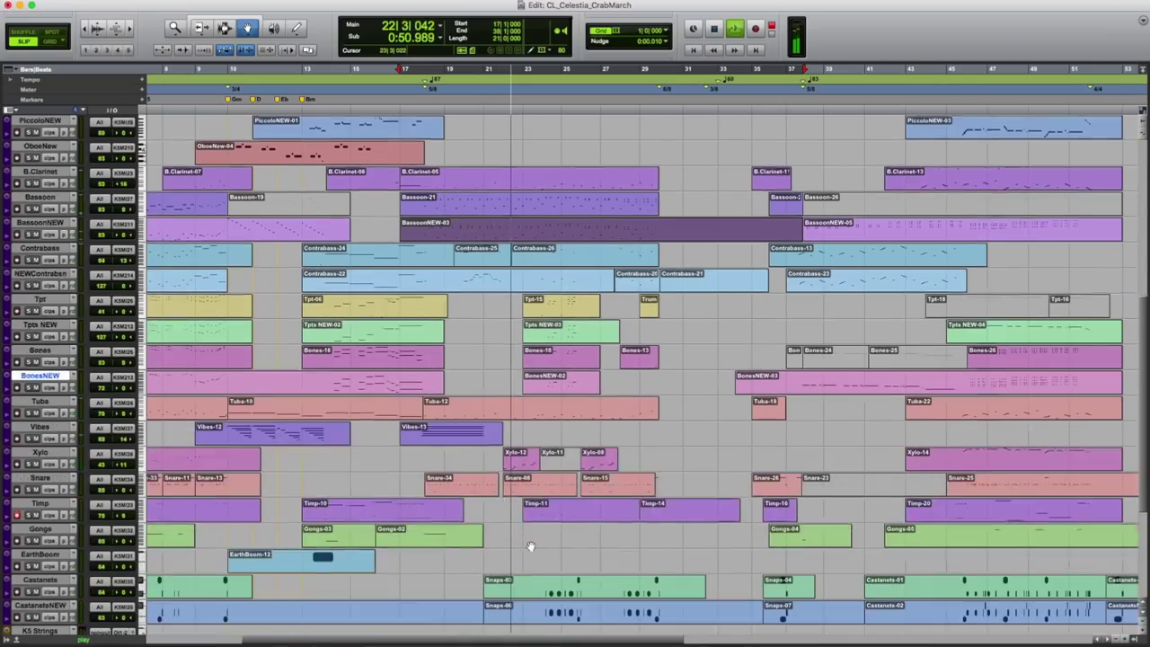
# Examine the notes of the Xylo-12 clip and the following xylophone bars in the MIDI editor, and close the editor
pyautogui.scroll(-1, 530, 546)
pyautogui.click(526, 430)
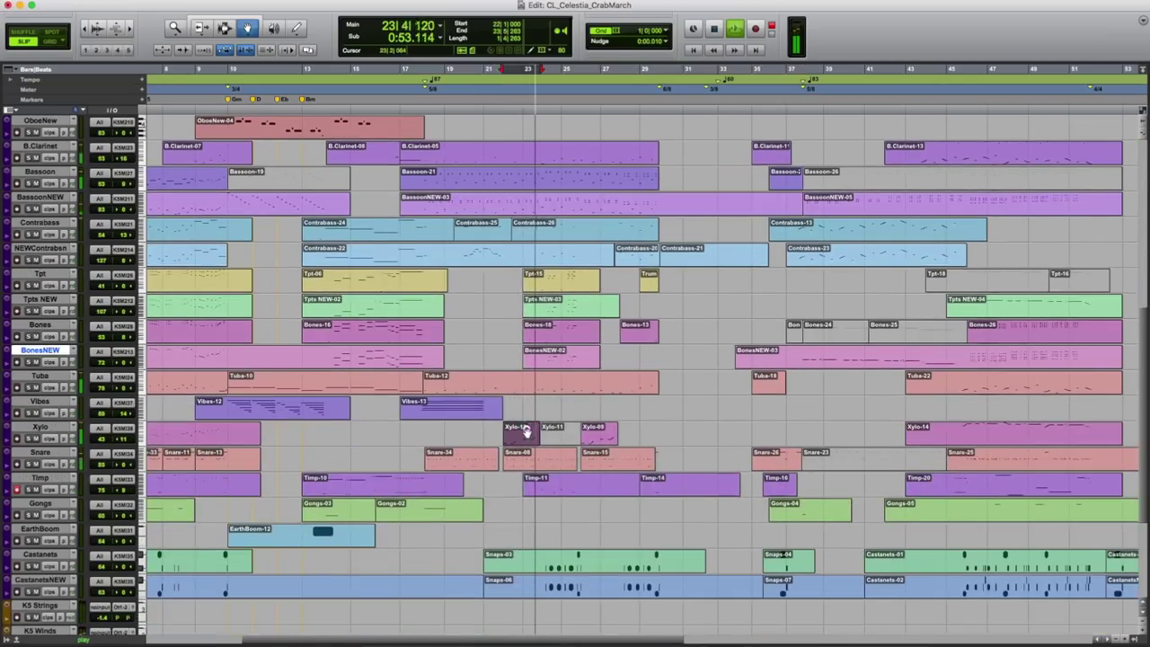
pyautogui.doubleClick(525, 430)
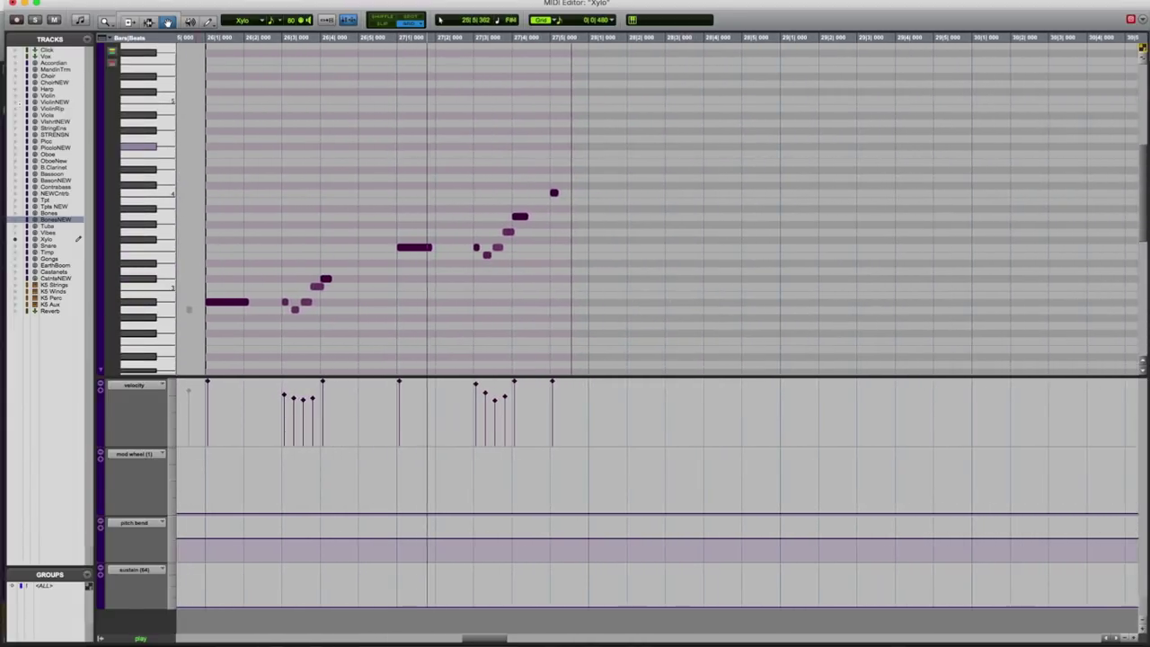
pyautogui.press('super+w')
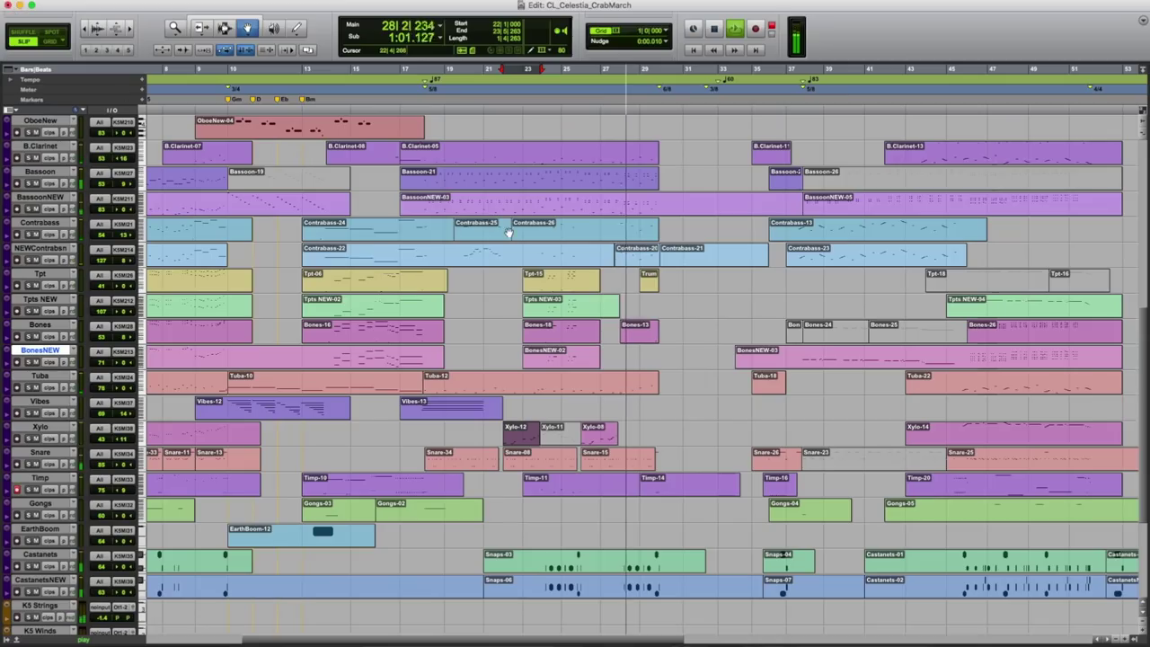
# Examine the notes of the Harp-24 clip and the Violin-12 clip on the ViolinNEW track, closing the MIDI editor after each
pyautogui.scroll(10, 691, 331)
pyautogui.doubleClick(680, 326)
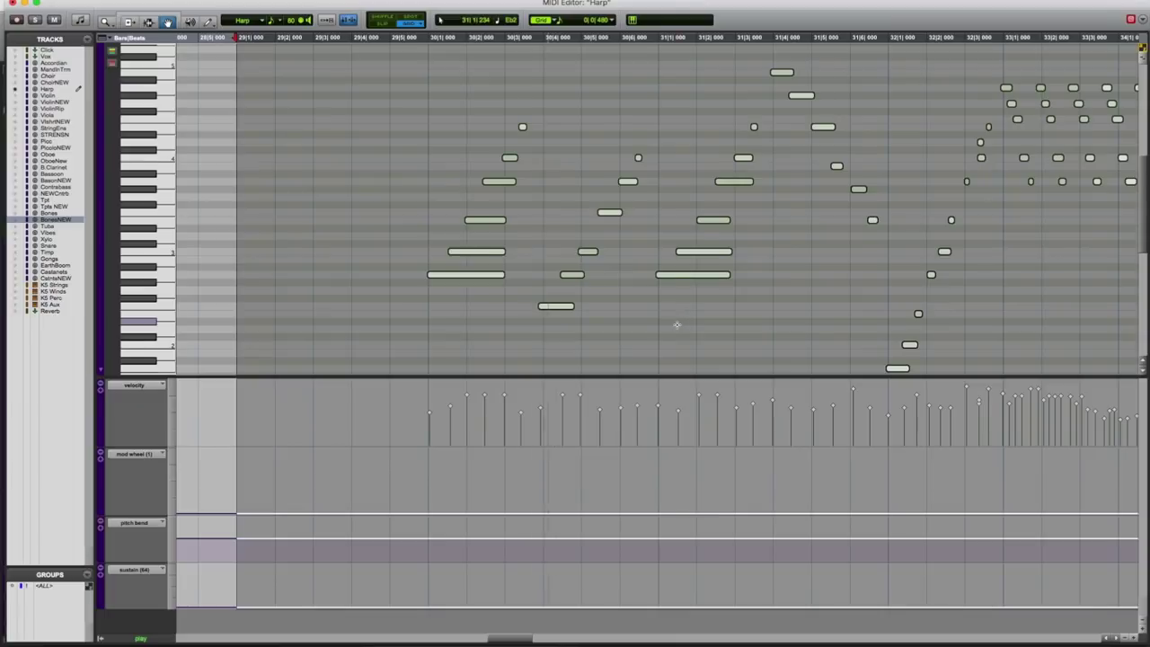
pyautogui.click(12, 4)
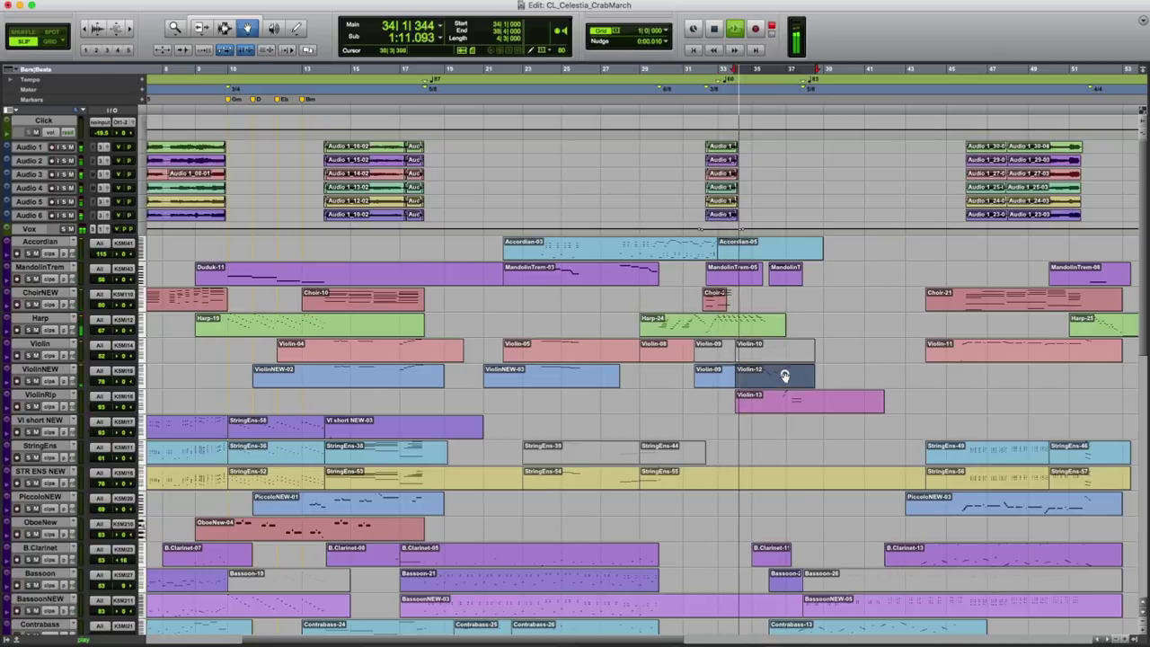
pyautogui.doubleClick(751, 378)
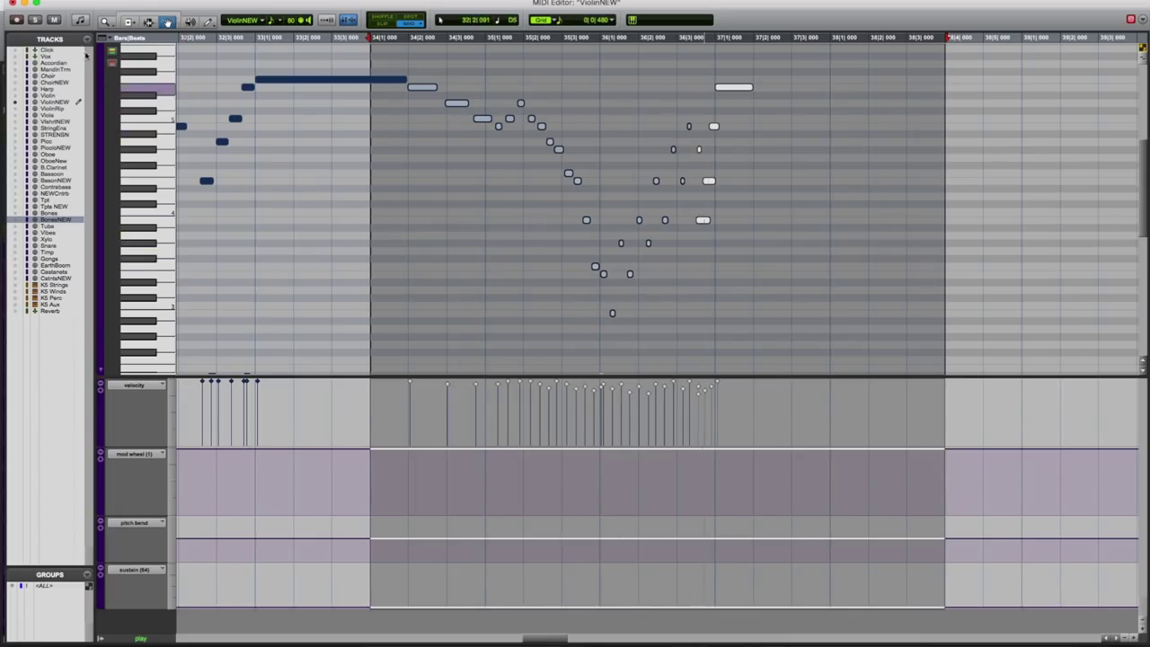
pyautogui.click(12, 5)
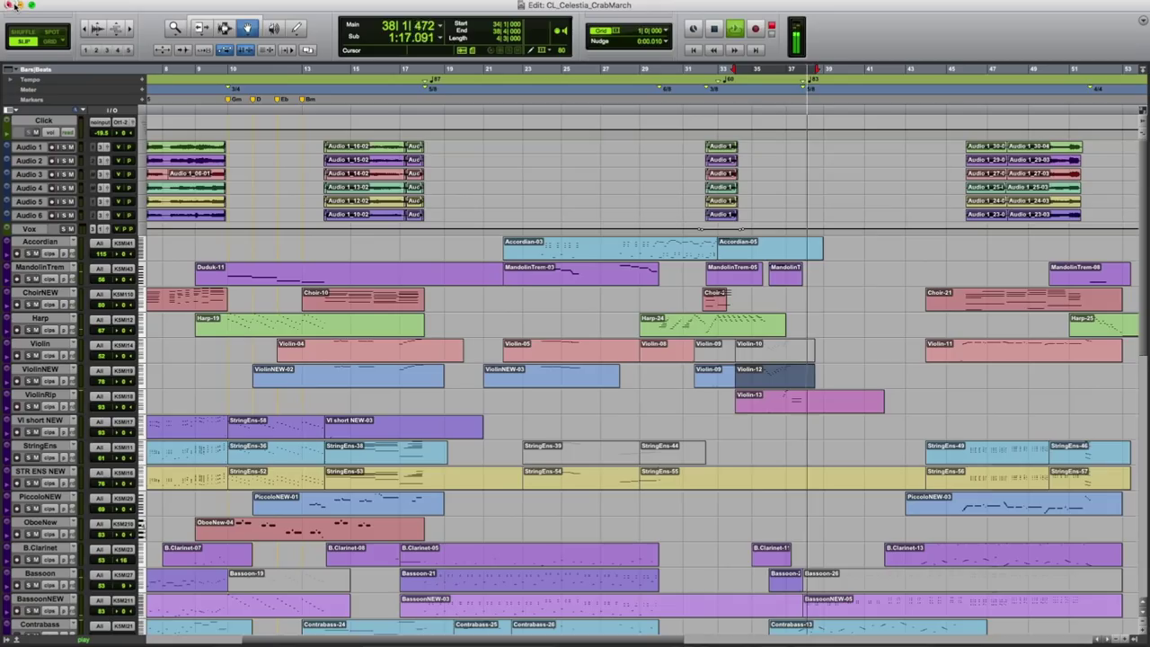
# Examine the notes of the Contrabass-13 clip in the MIDI editor during playback, and close the editor
pyautogui.scroll(-6, 887, 292)
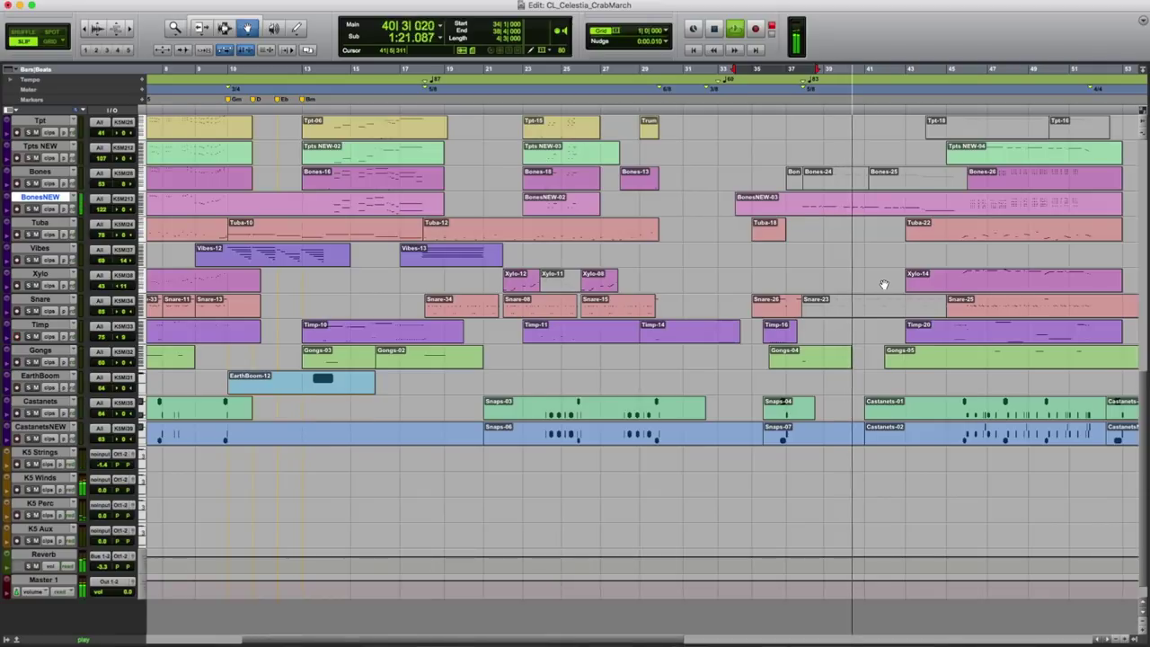
pyautogui.scroll(5, 882, 283)
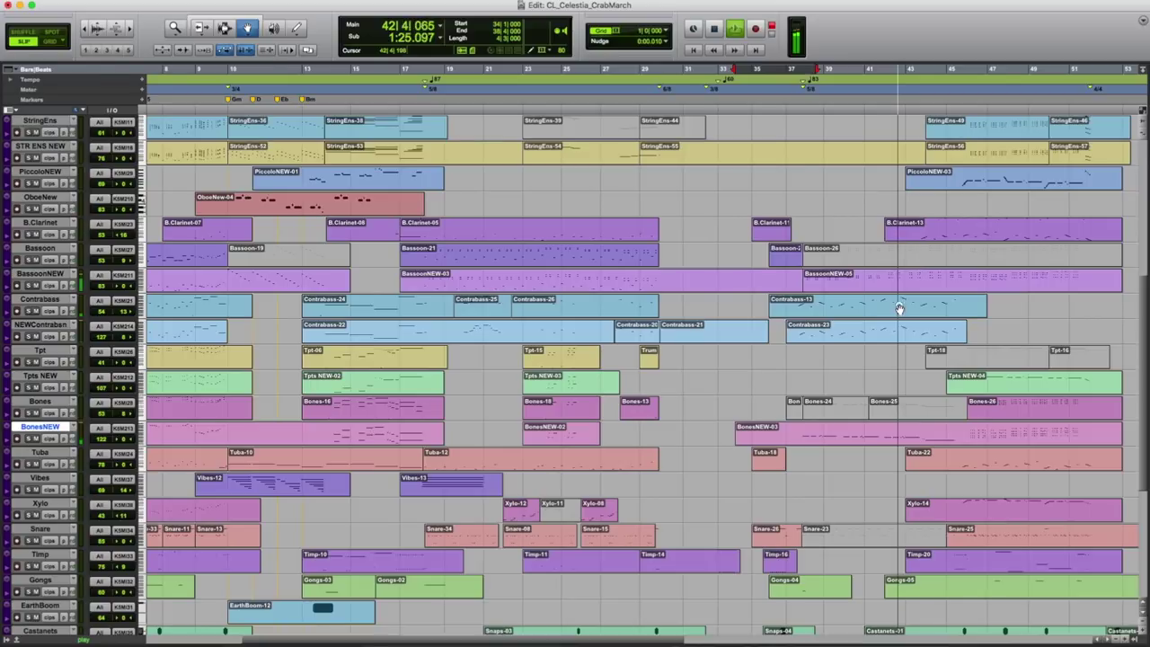
pyautogui.doubleClick(898, 308)
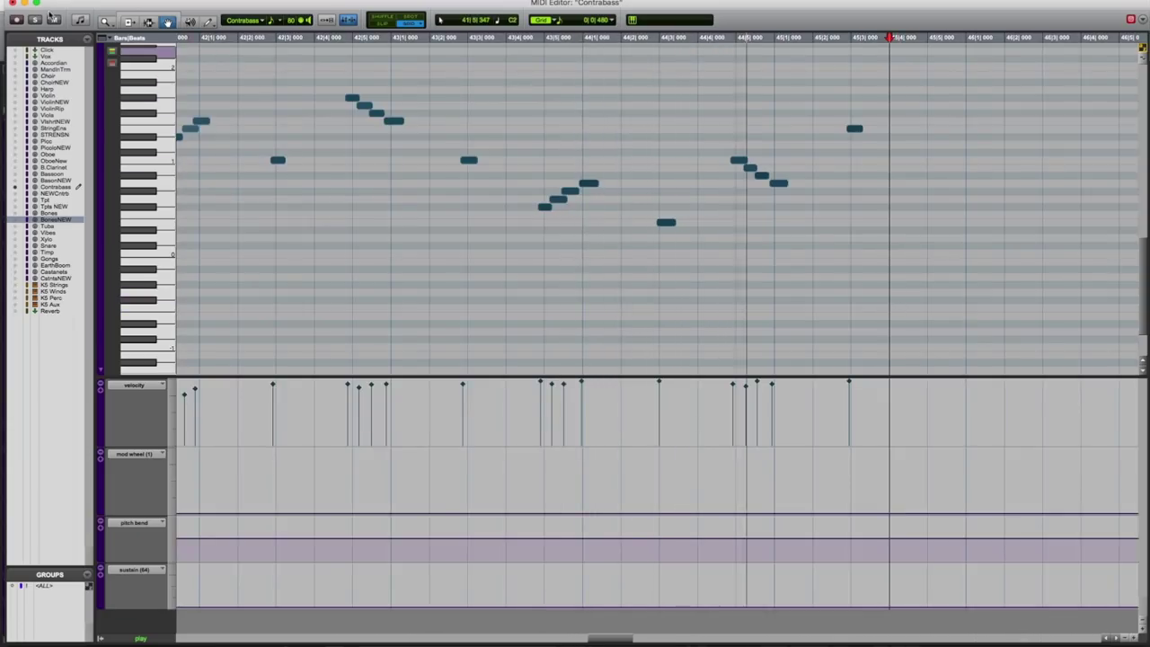
pyautogui.press('super+w')
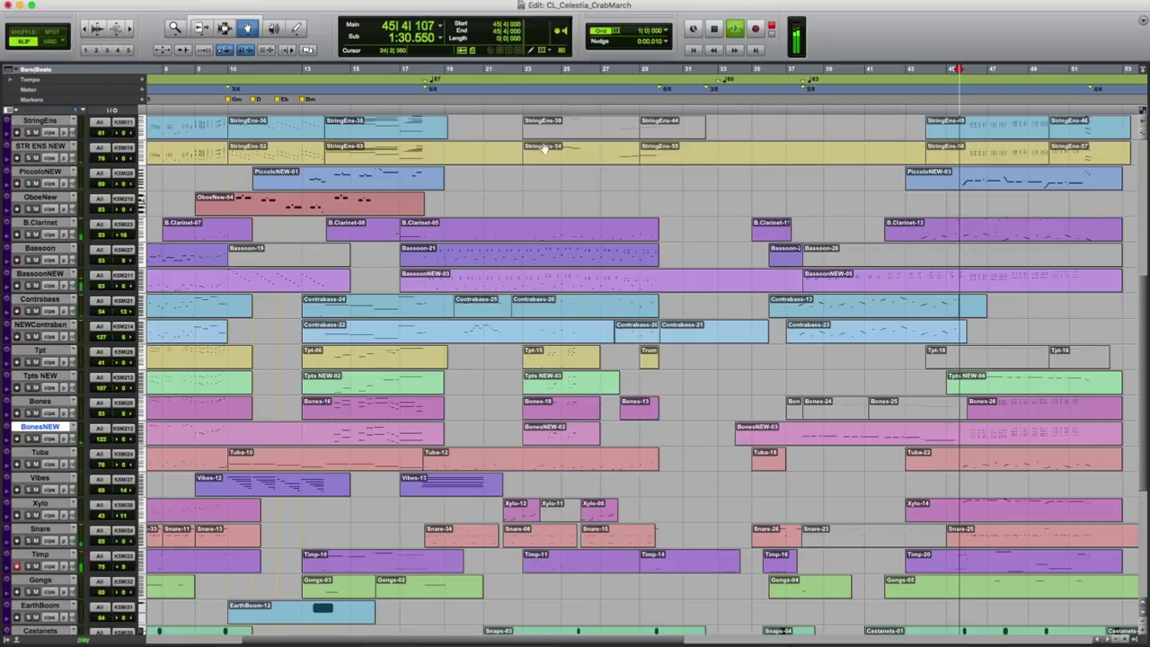
# Examine the notes of the Tpts NEW-04 clip in the MIDI editor, close the editor and stop playback
pyautogui.doubleClick(1019, 382)
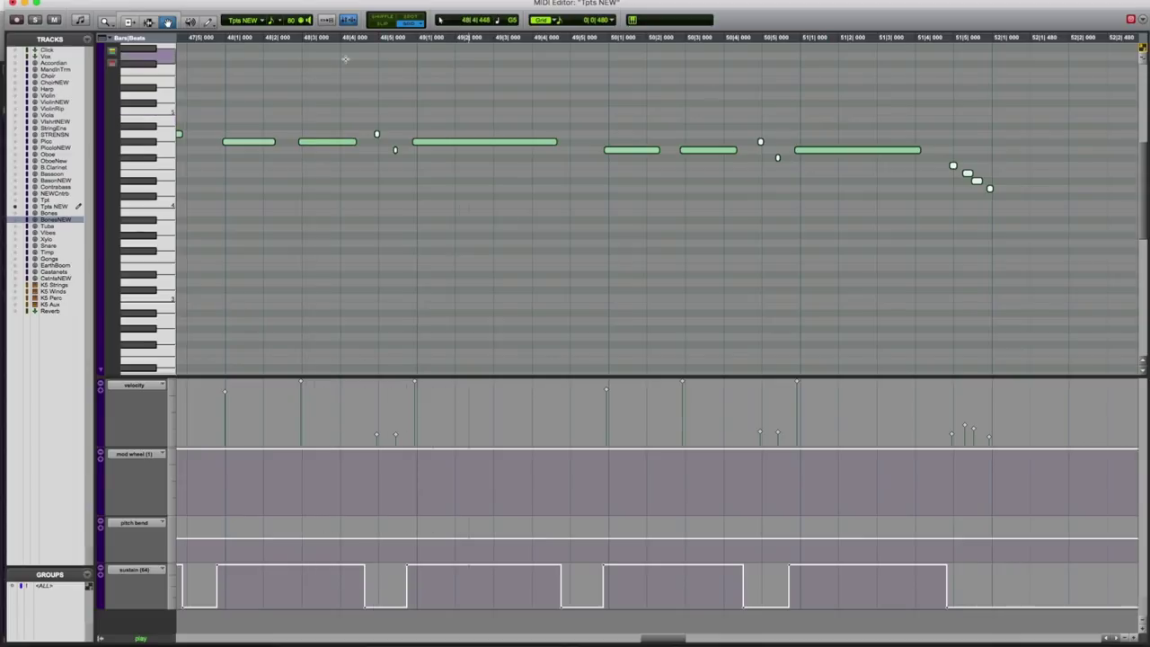
pyautogui.click(13, 4)
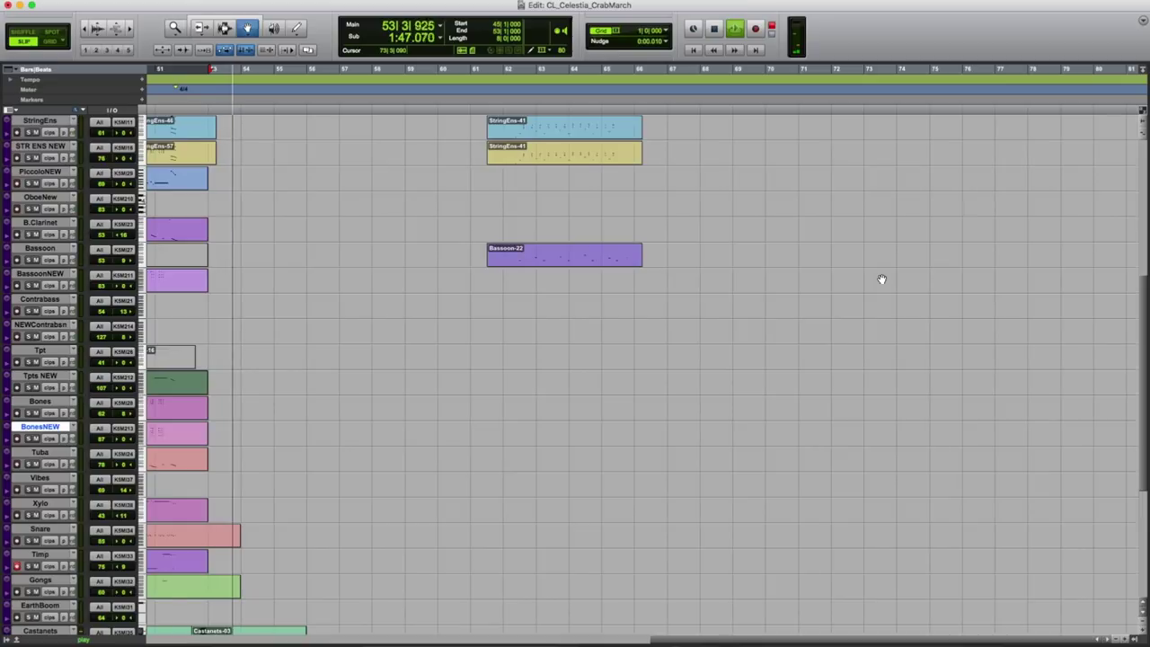
pyautogui.press('space')
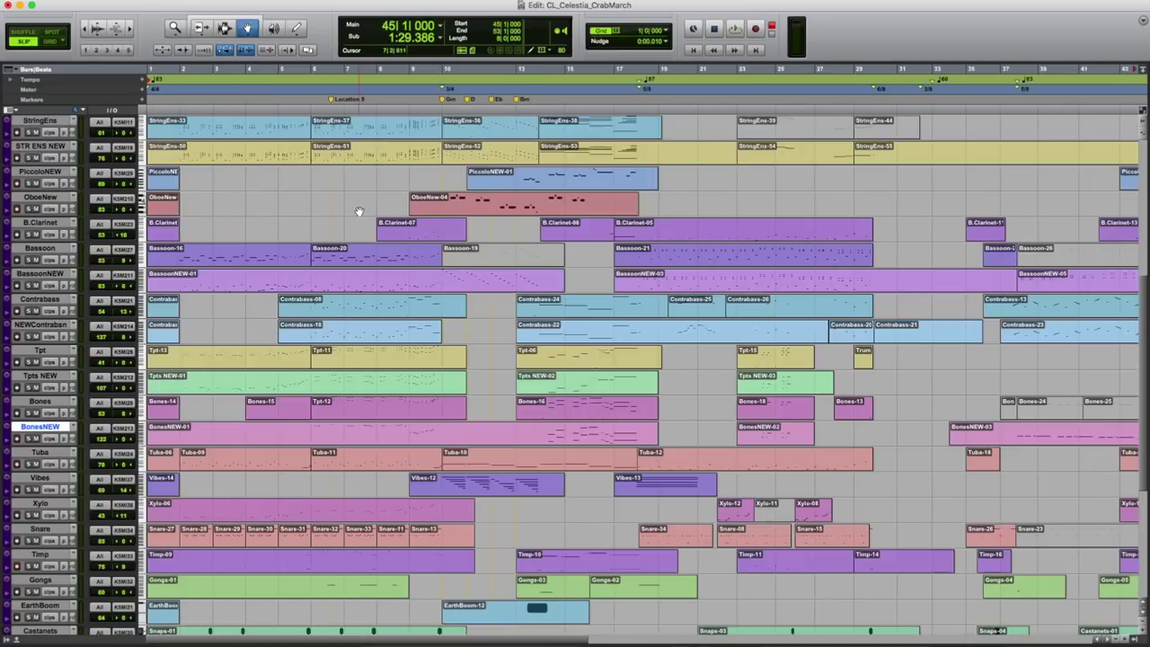
# Select the Audio 1 to Audio 6 vocal tracks, followed by the bar 6 choir clip and the ChoirNEW track
pyautogui.scroll(10, 515, 336)
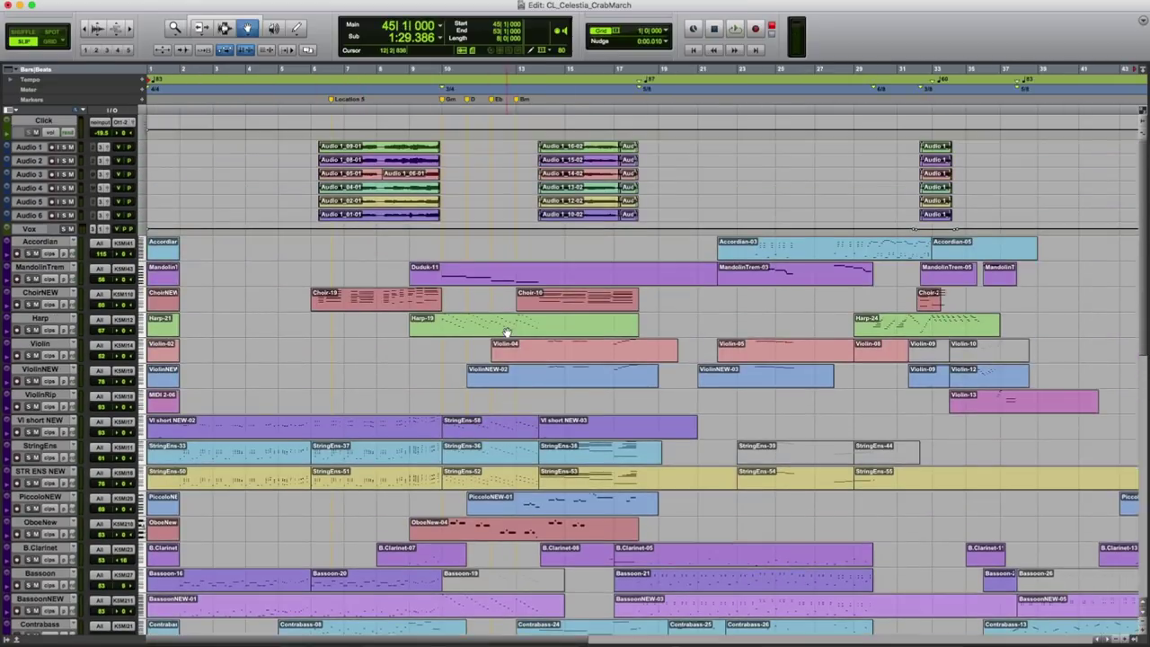
pyautogui.keyDown('shift'); pyautogui.click(30, 215); pyautogui.keyUp('shift')
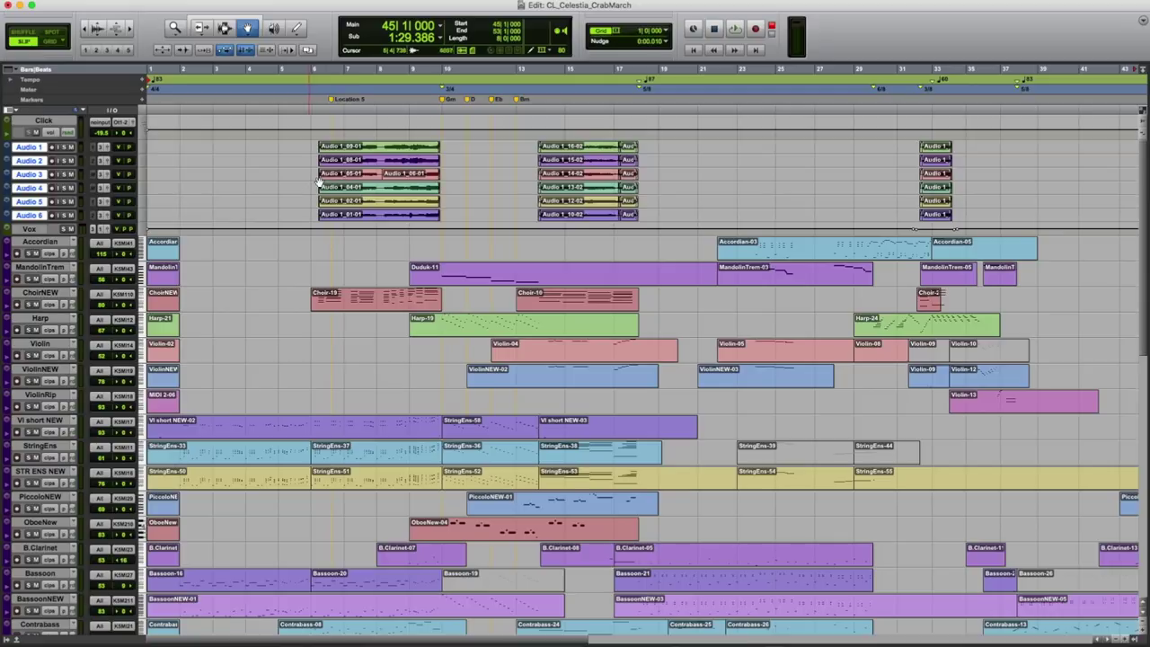
pyautogui.click(370, 297)
pyautogui.click(58, 295)
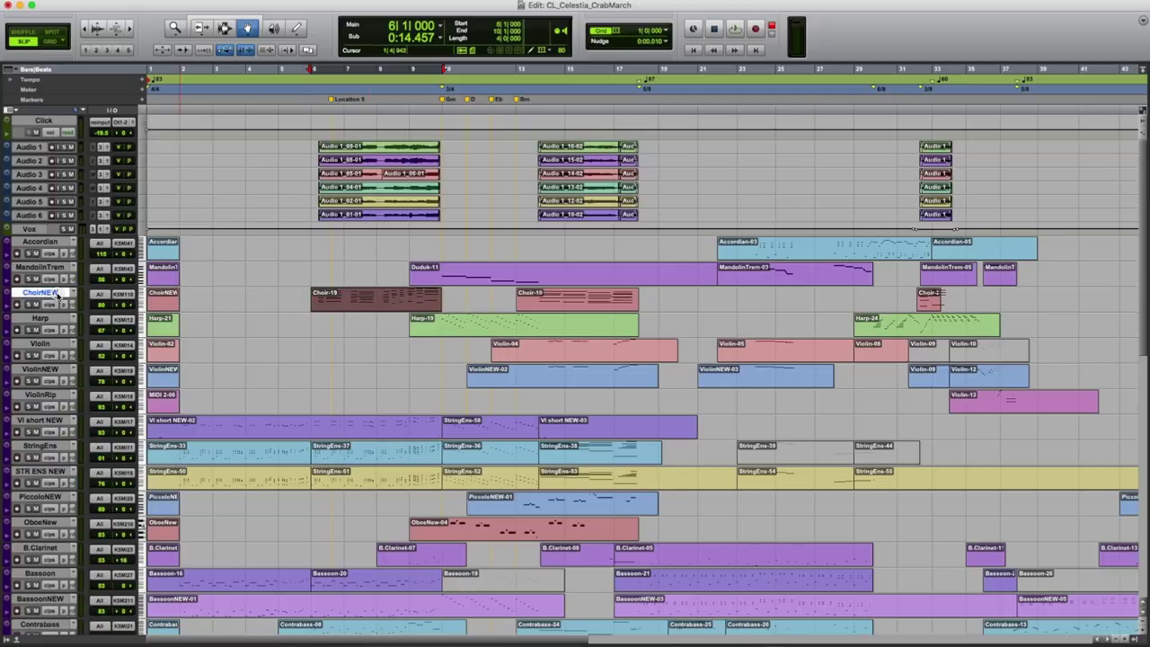
# Review the accordion, mandolin, harp and ViolinNEW parts by selecting their tracks or clips, and select the VI short NEW track
pyautogui.click(35, 243)
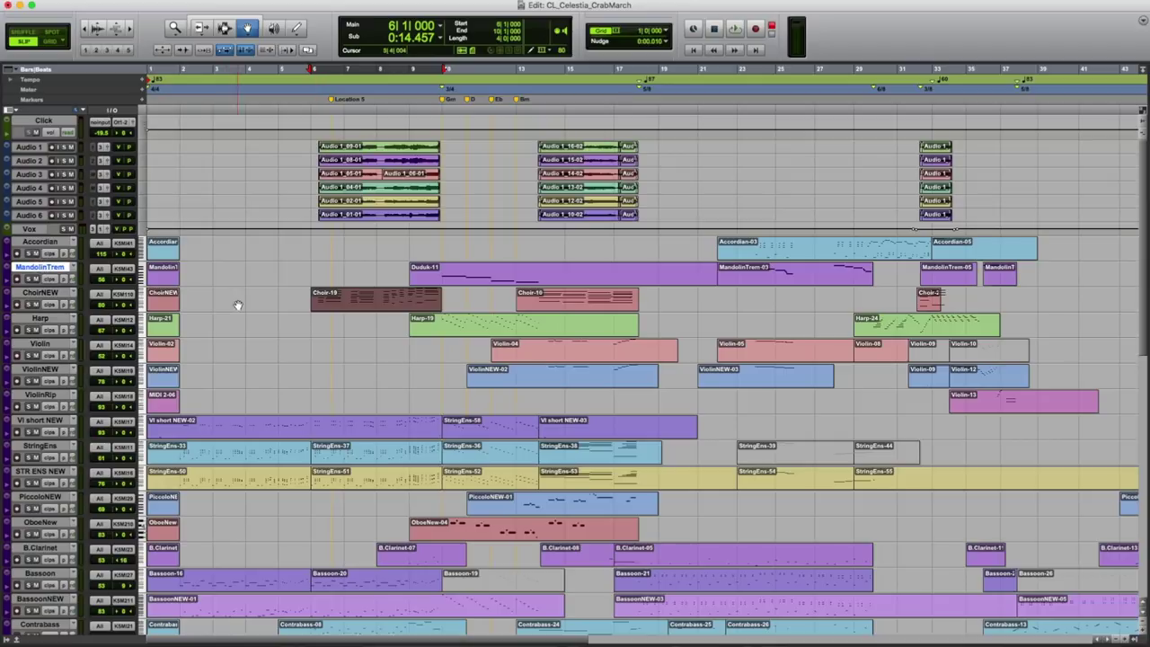
pyautogui.click(803, 250)
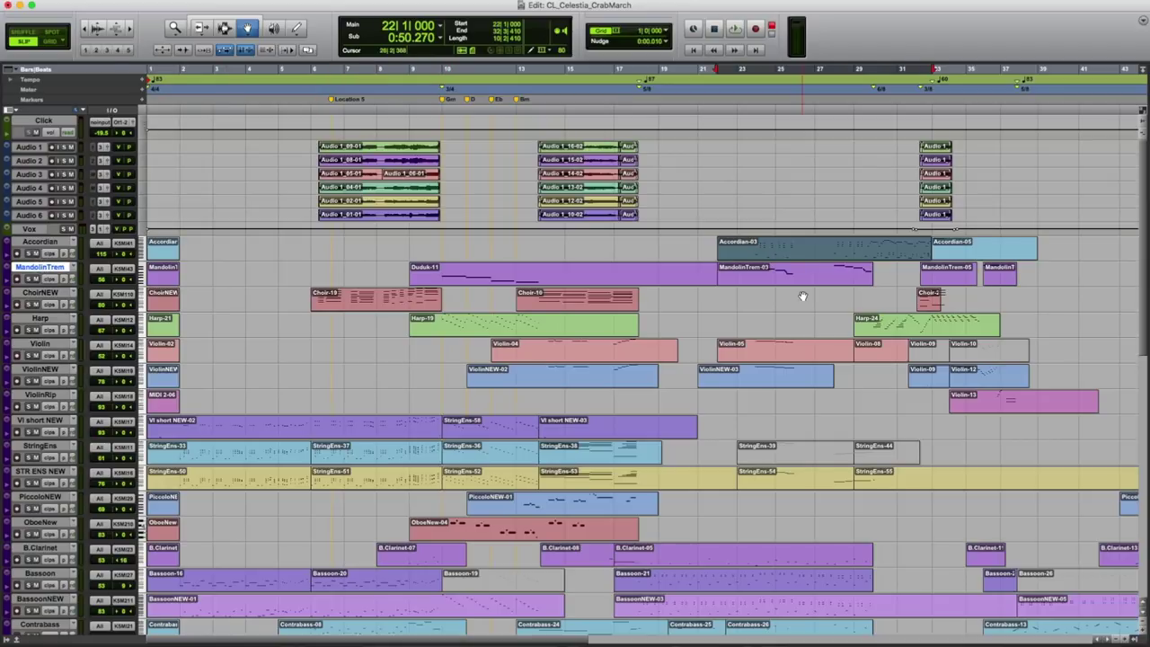
pyautogui.click(559, 325)
pyautogui.click(539, 375)
pyautogui.scroll(-5, 340, 342)
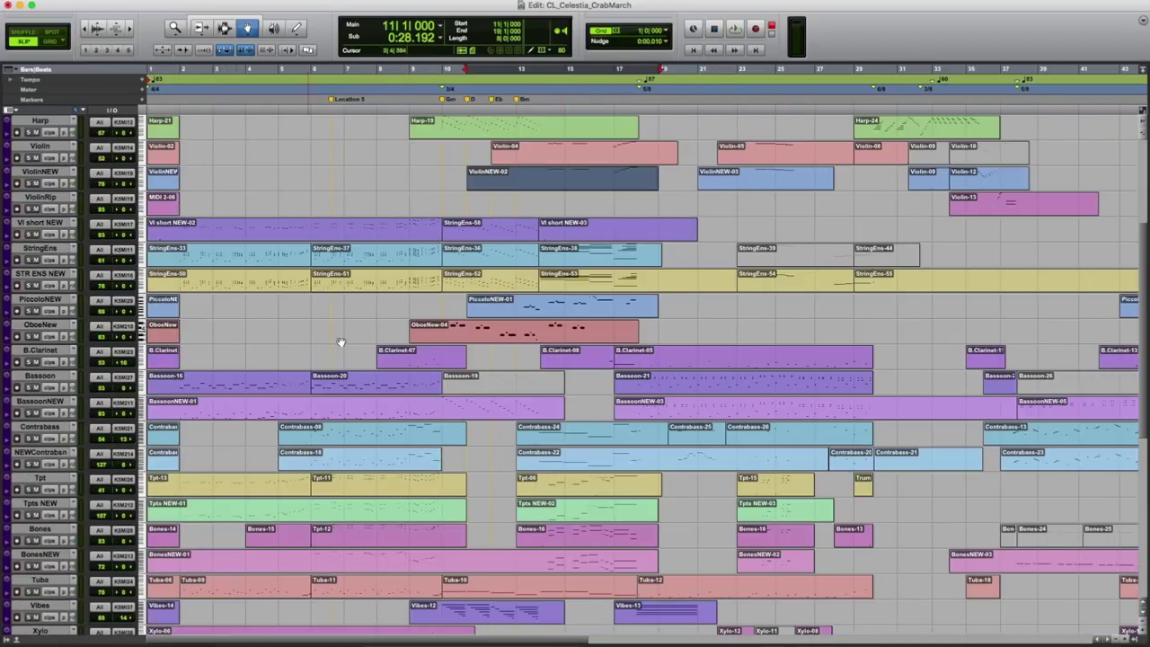
pyautogui.doubleClick(47, 225)
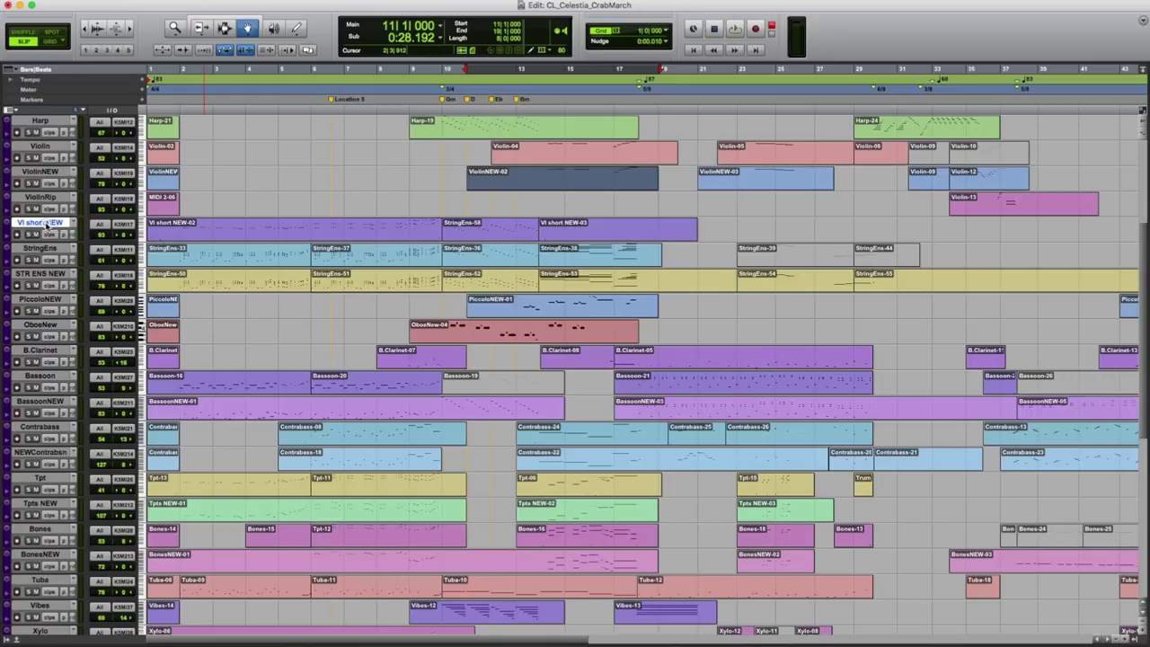
# Review the violin parts by selecting the Violin, ViolinNEW, ViolinRip and VI short NEW tracks in turn, finishing on ViolinRip
pyautogui.doubleClick(45, 147)
pyautogui.doubleClick(50, 171)
pyautogui.doubleClick(50, 200)
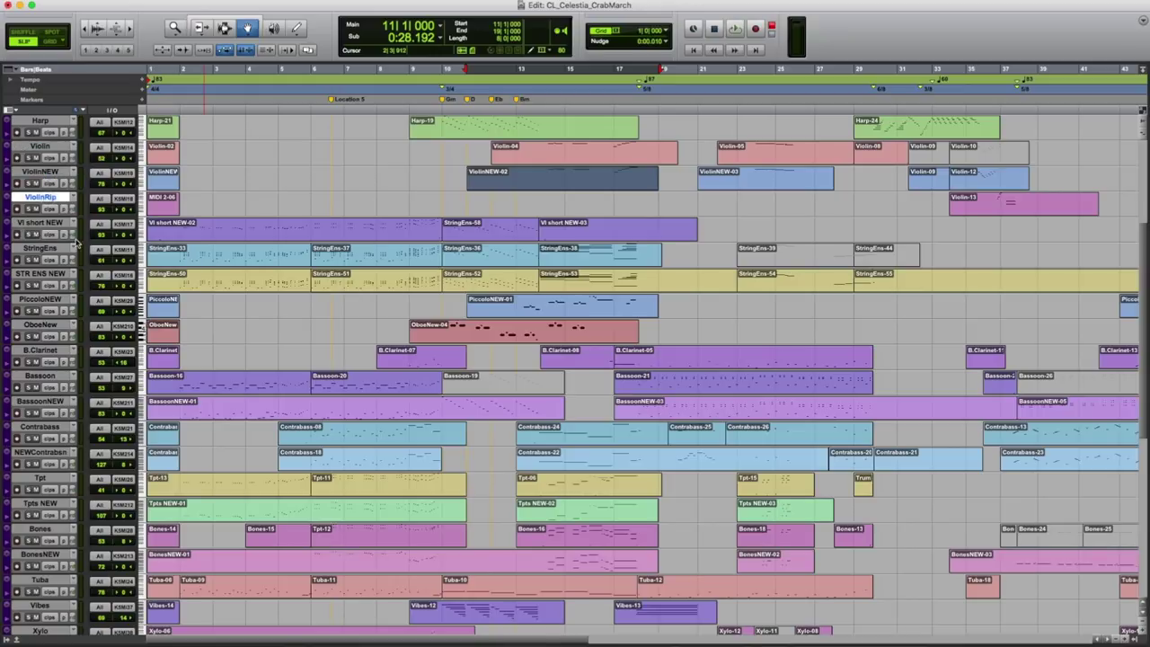
pyautogui.doubleClick(58, 225)
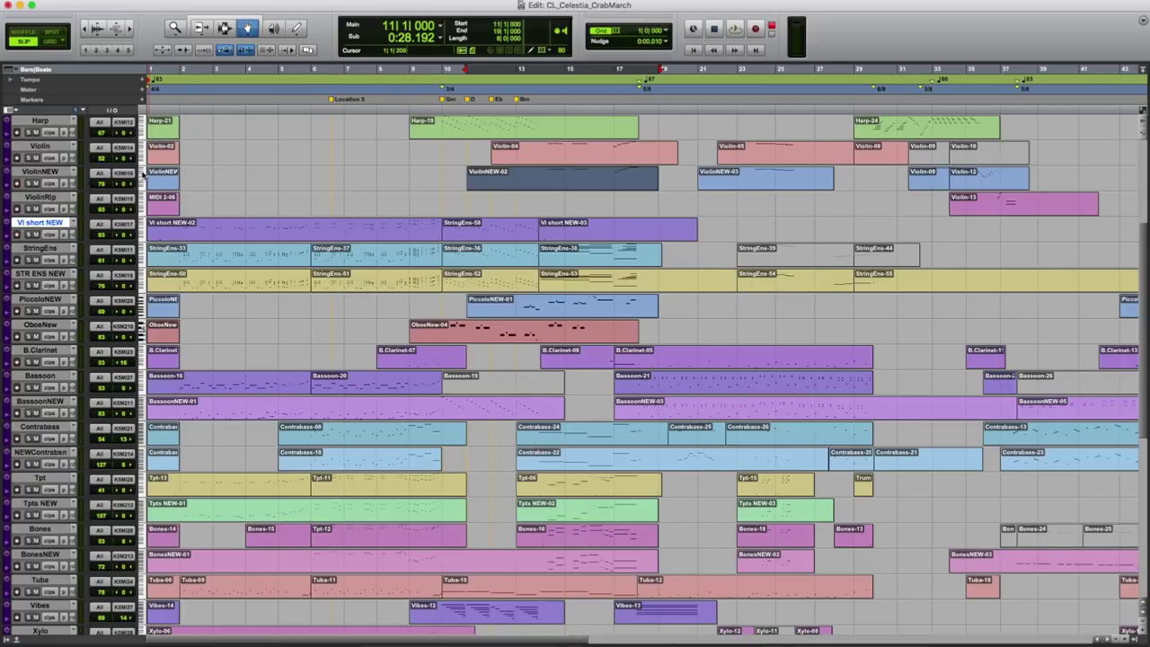
pyautogui.scroll(-1, 141, 175)
pyautogui.click(51, 196)
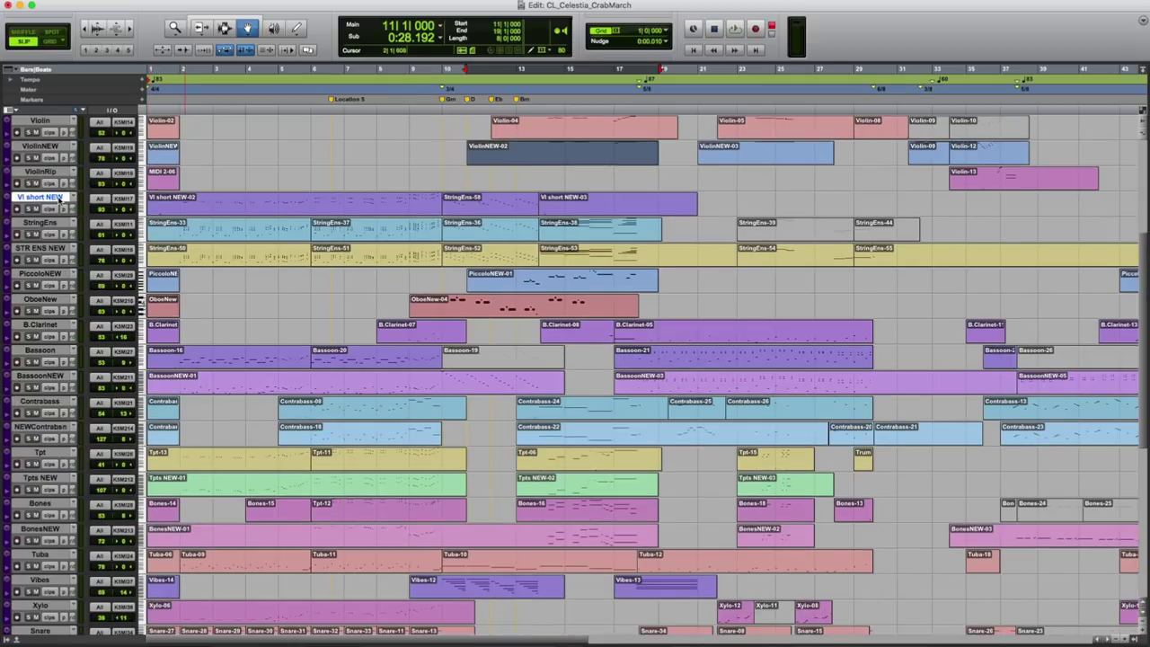
pyautogui.click(49, 146)
pyautogui.click(54, 173)
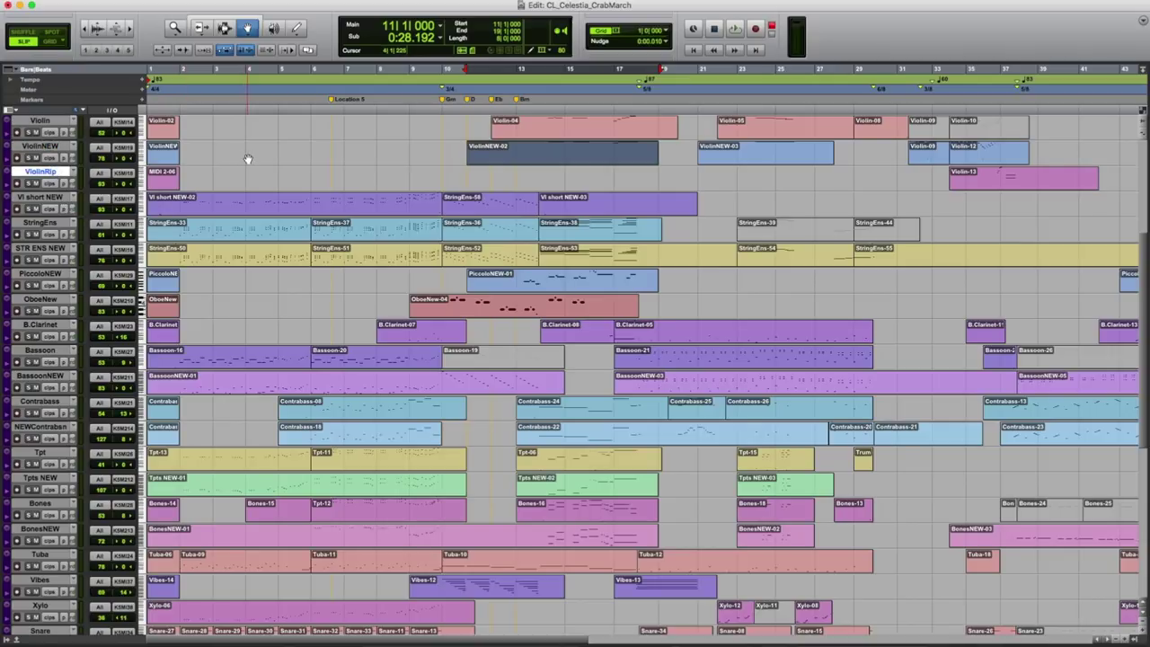
# Play the opening bars of the Tpt part from 1|3|860 and stop playback
pyautogui.scroll(-5, 34, 232)
pyautogui.press('Return')
pyautogui.press('space')
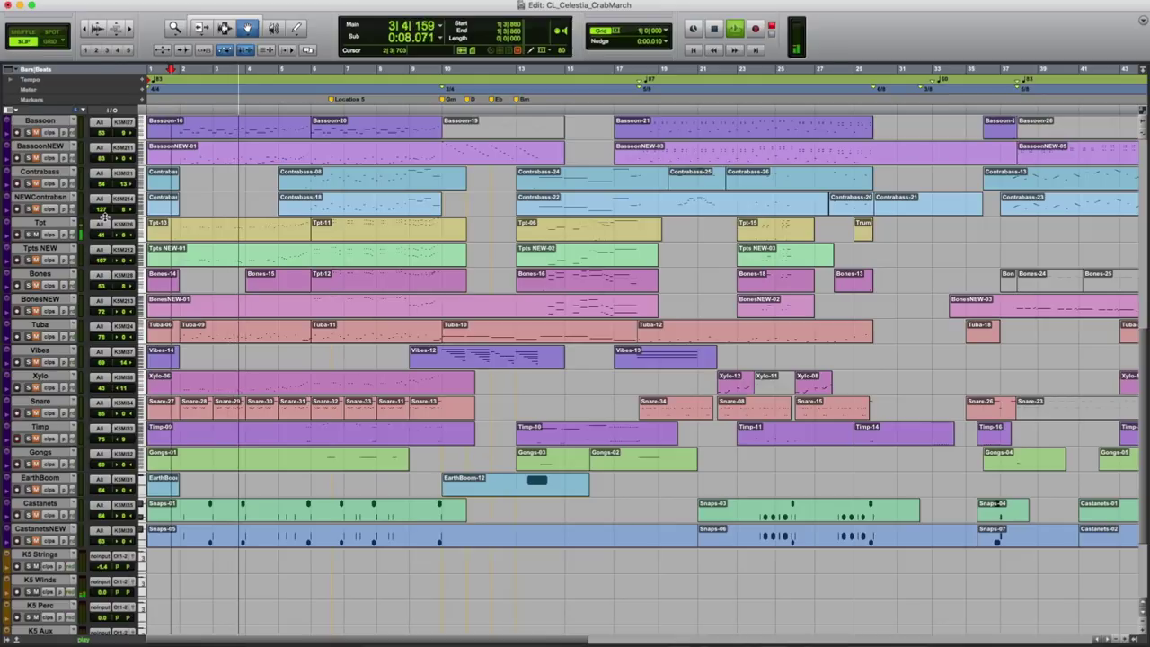
pyautogui.press('space')
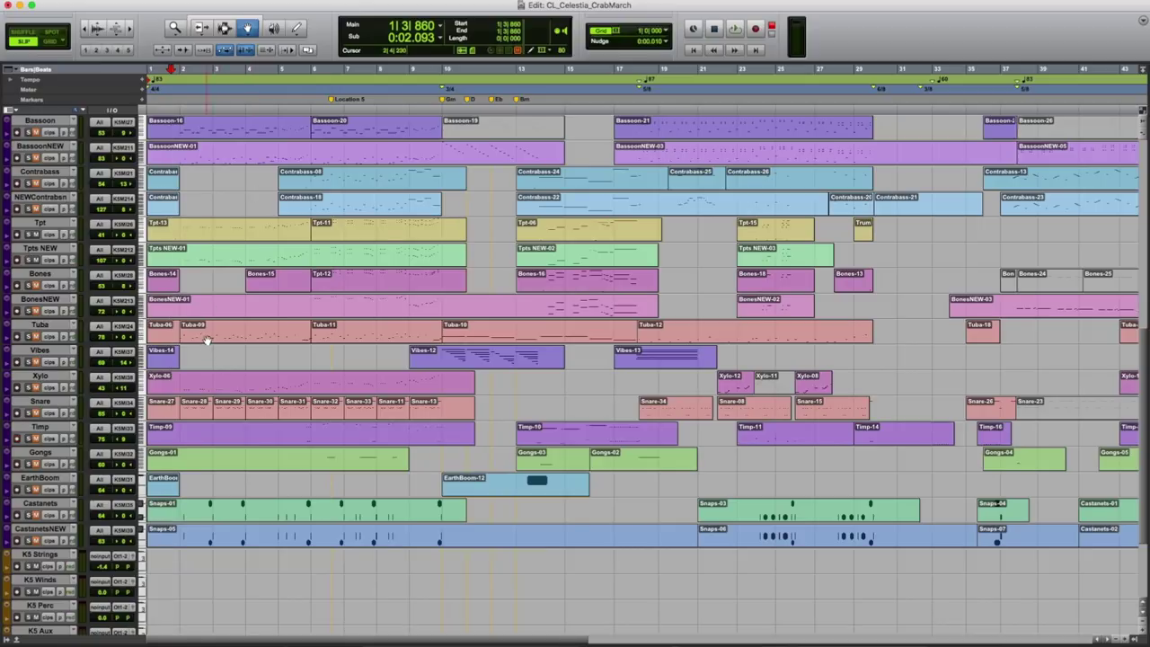
# Select the Xylo-06 clip, and play the Tpts NEW part from 1|3|582 before stopping playback
pyautogui.click(187, 386)
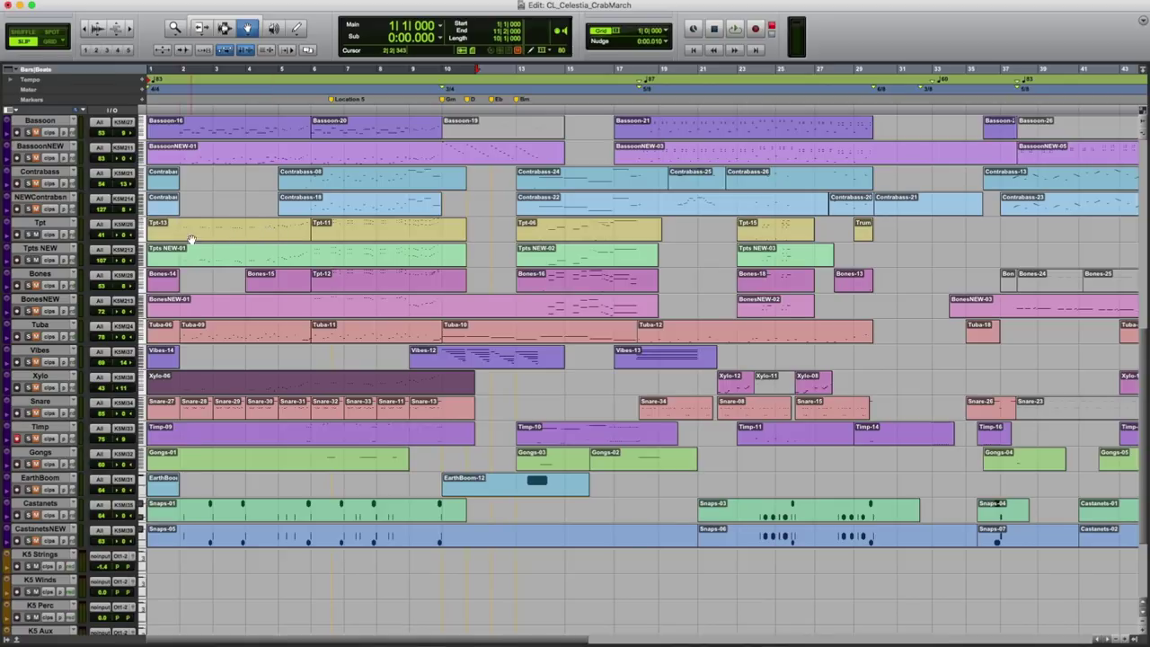
pyautogui.click(177, 120)
pyautogui.press('space')
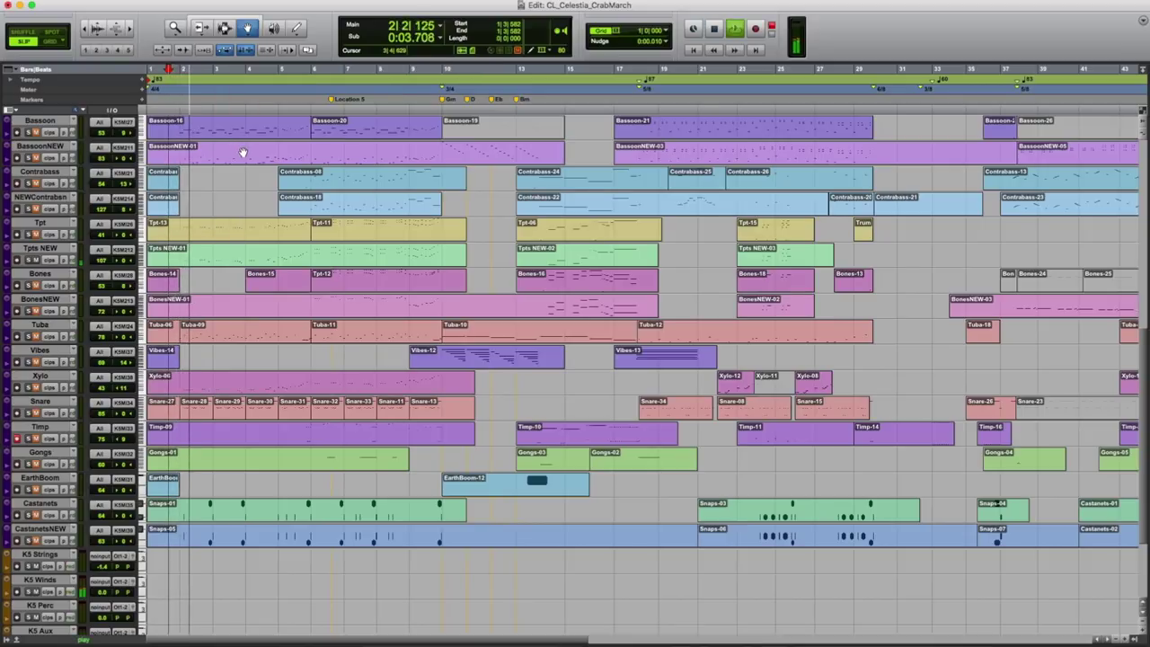
pyautogui.press('space')
# Select the Tpts NEW-01 clip, and play the Tpt and Xylo parts from 1|4|734
pyautogui.scroll(-3, 194, 189)
pyautogui.click(192, 176)
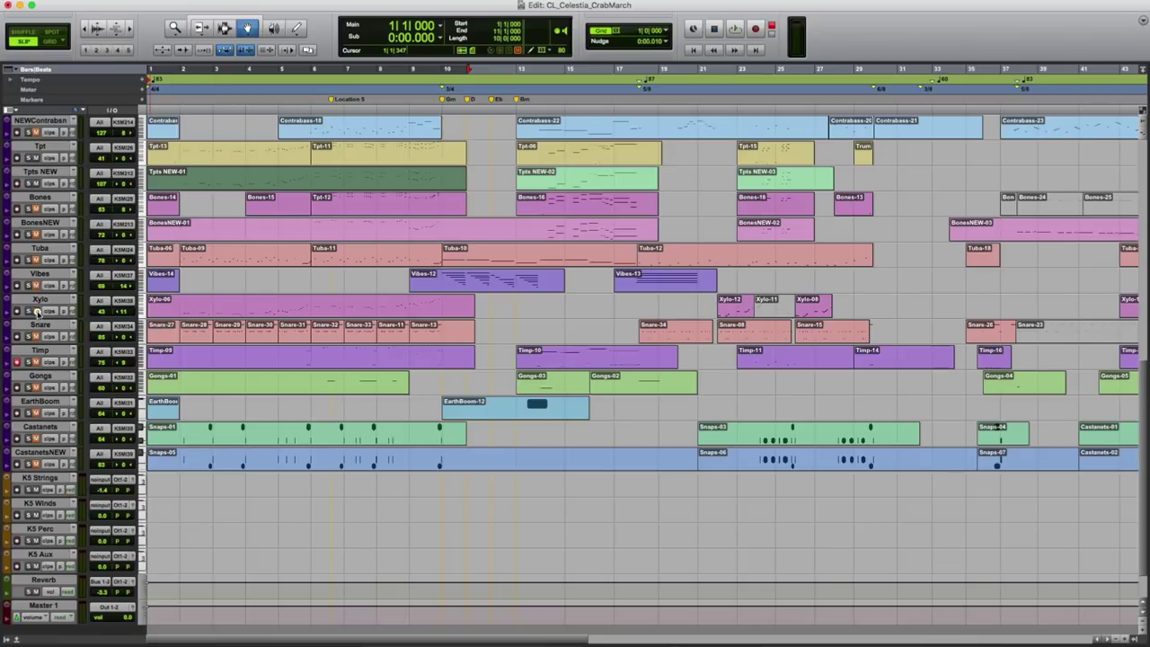
pyautogui.click(177, 106)
pyautogui.press('space')
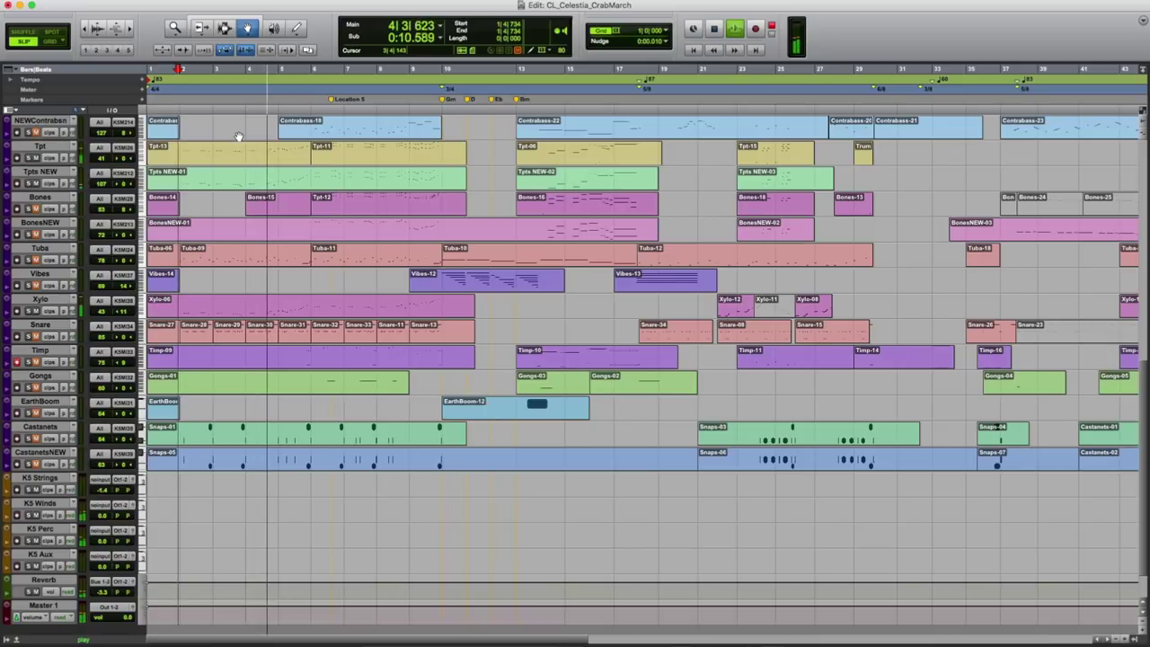
pyautogui.scroll(-1, 241, 137)
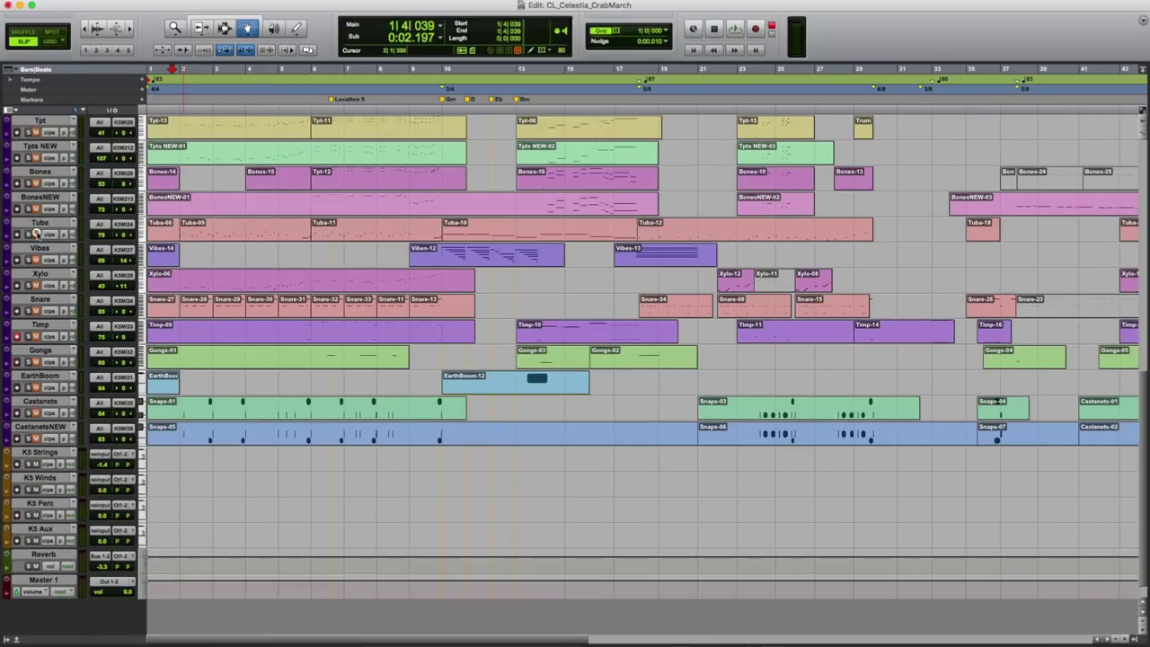
# Play the Tuba part from 1|4|039 through the opening bars and stop playback
pyautogui.press('space')
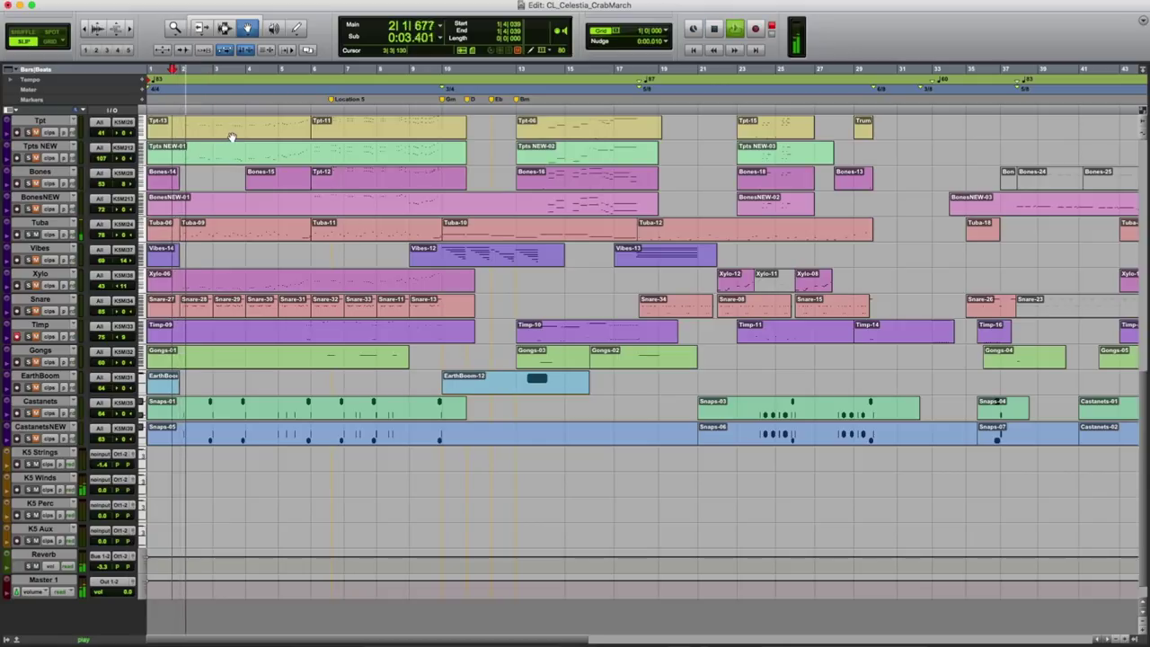
pyautogui.scroll(4, 231, 139)
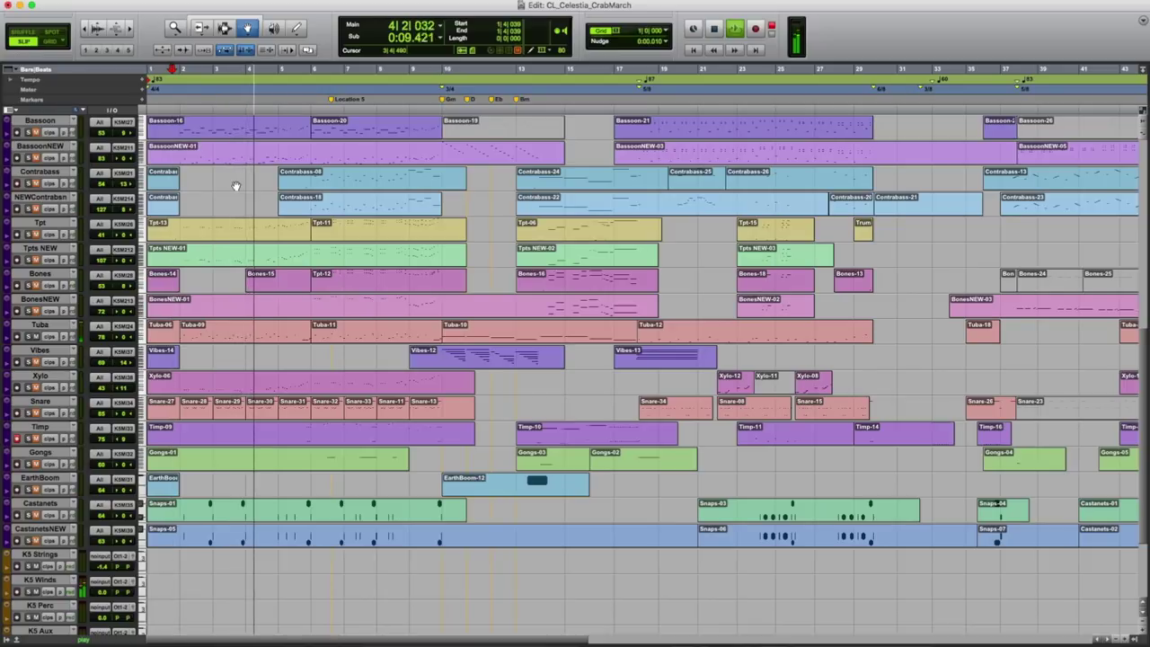
pyautogui.press('space')
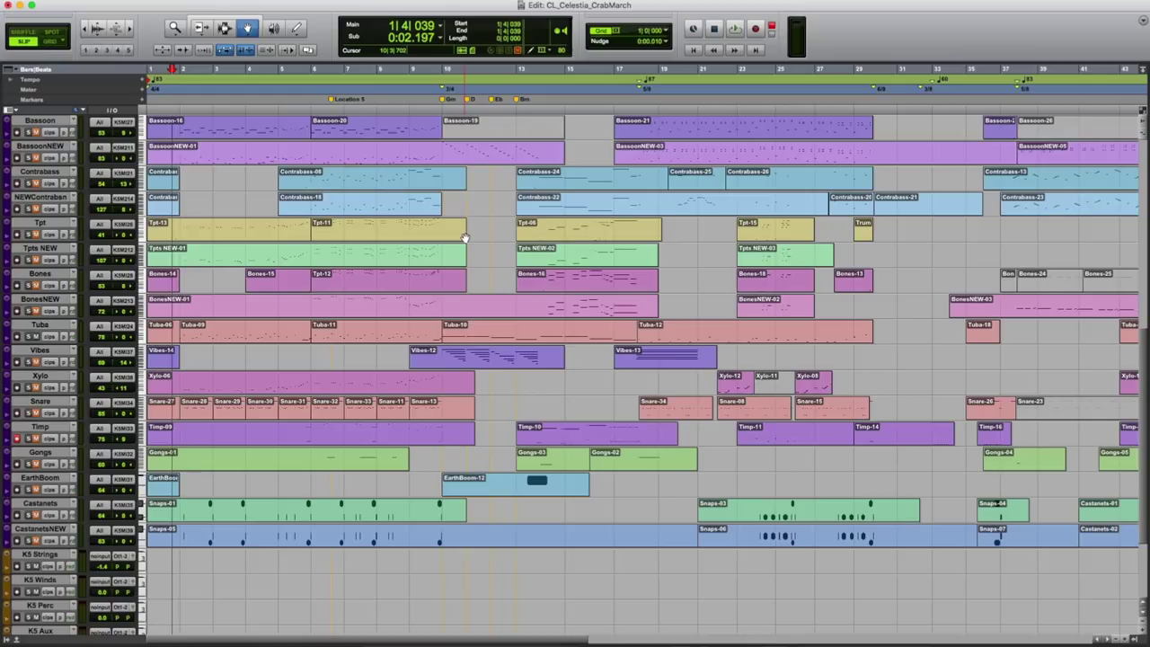
# Select the Castanets track and listen to the castanet parts from 1|4|108
pyautogui.scroll(-5, 63, 404)
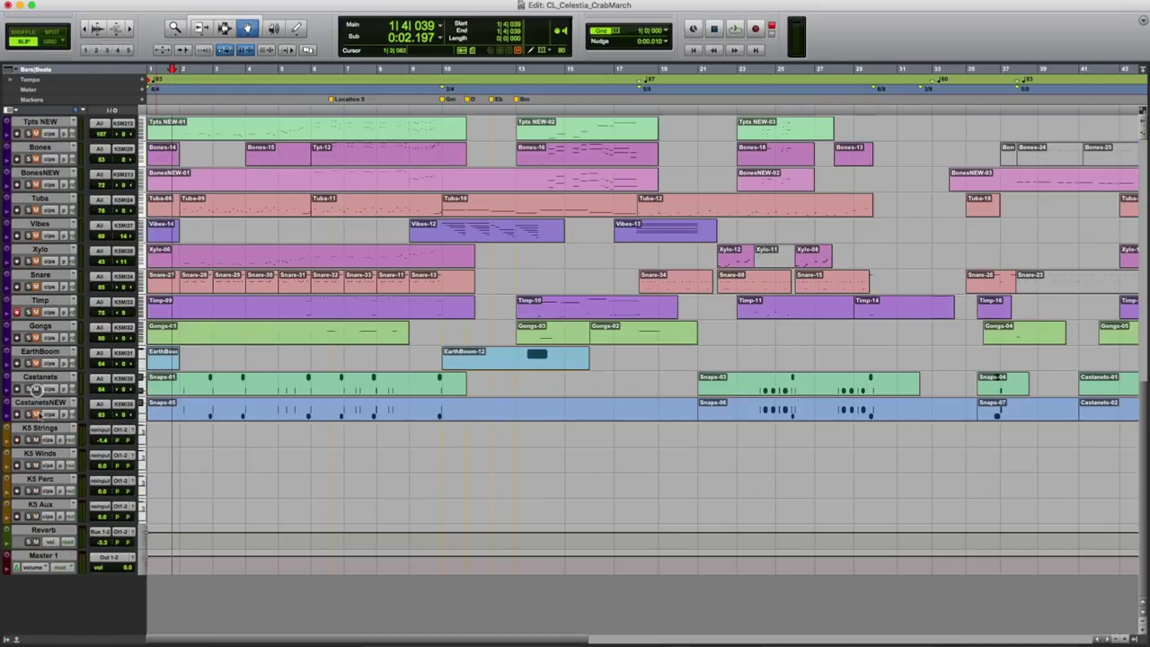
pyautogui.click(172, 110)
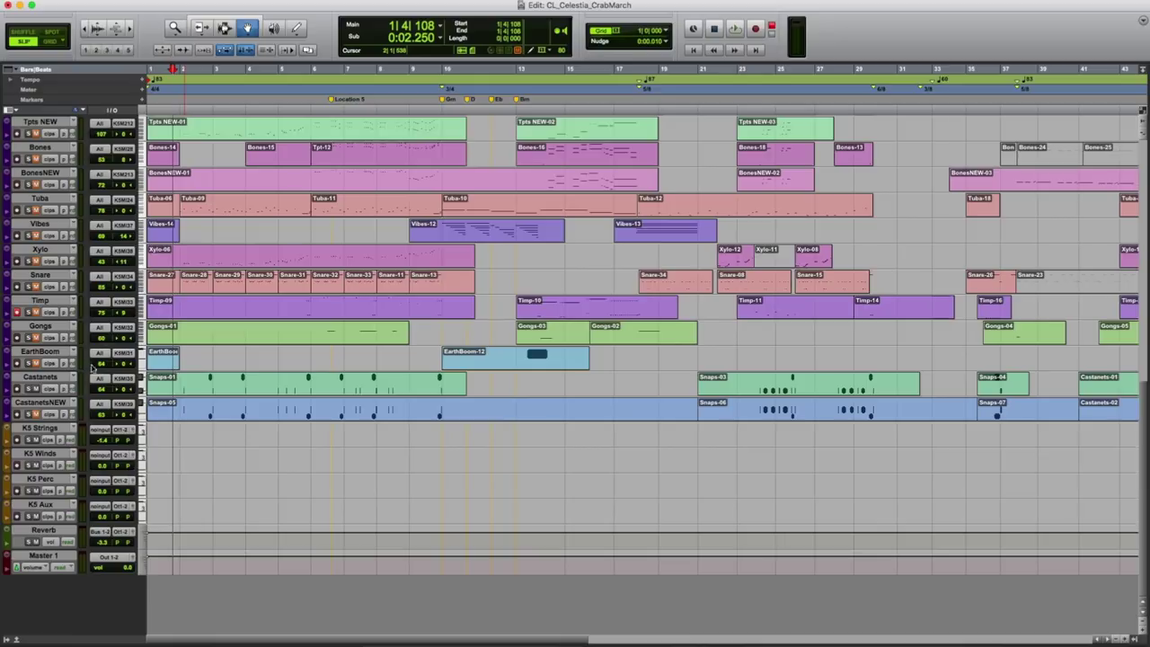
pyautogui.click(41, 377)
pyautogui.press('space')
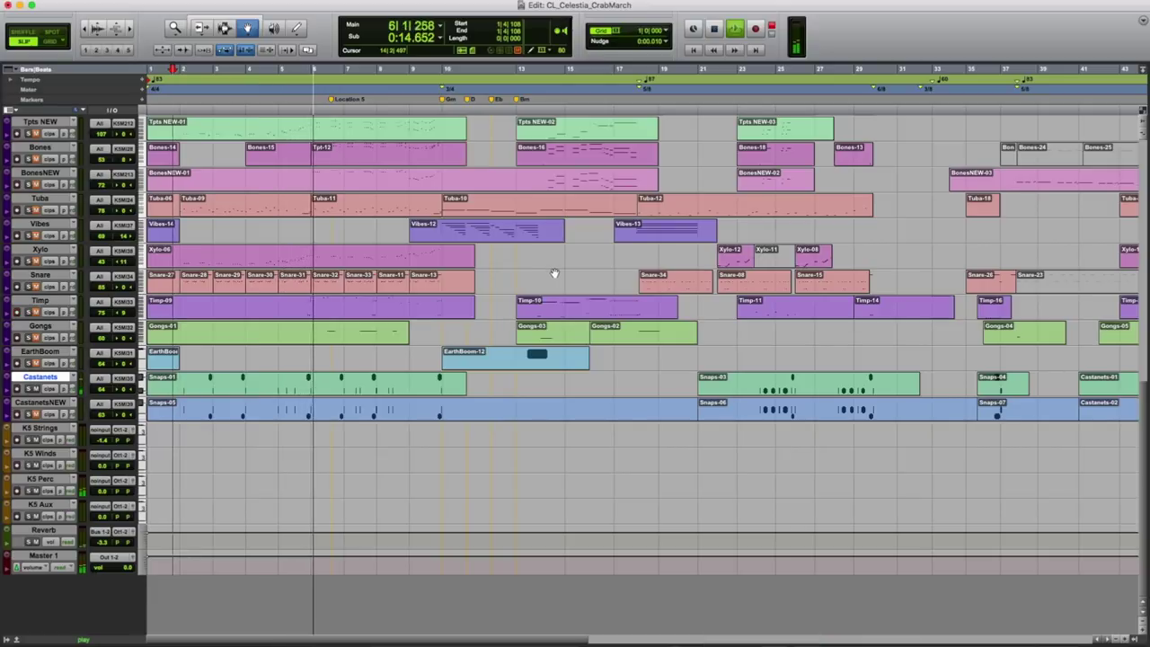
pyautogui.press('space')
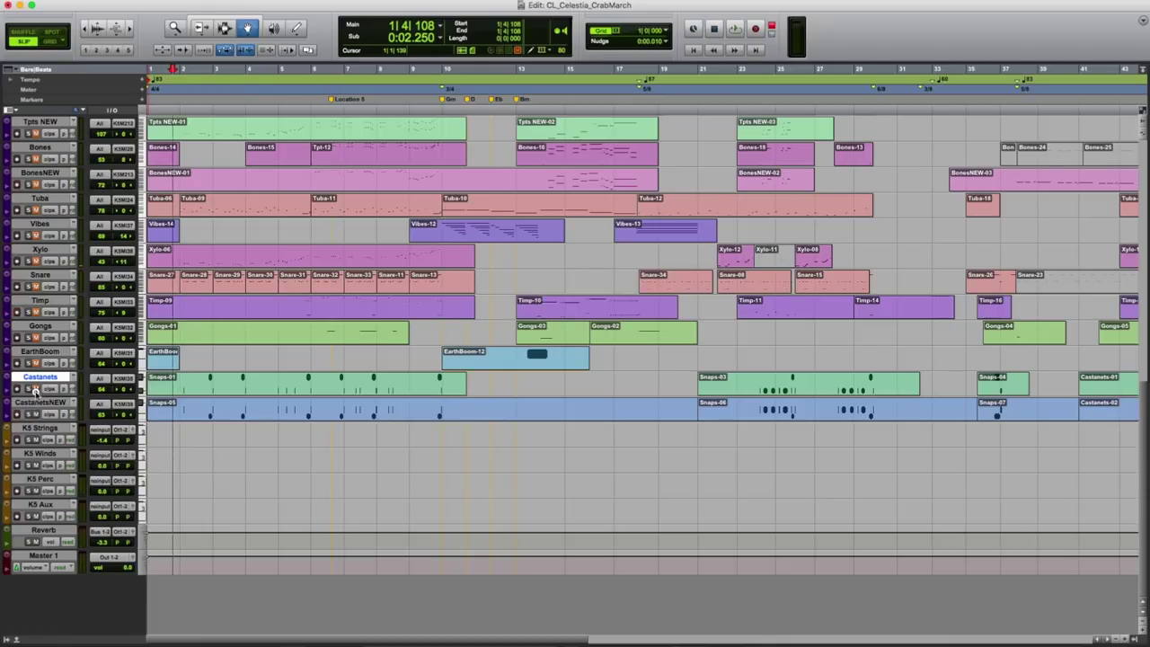
pyautogui.press('space')
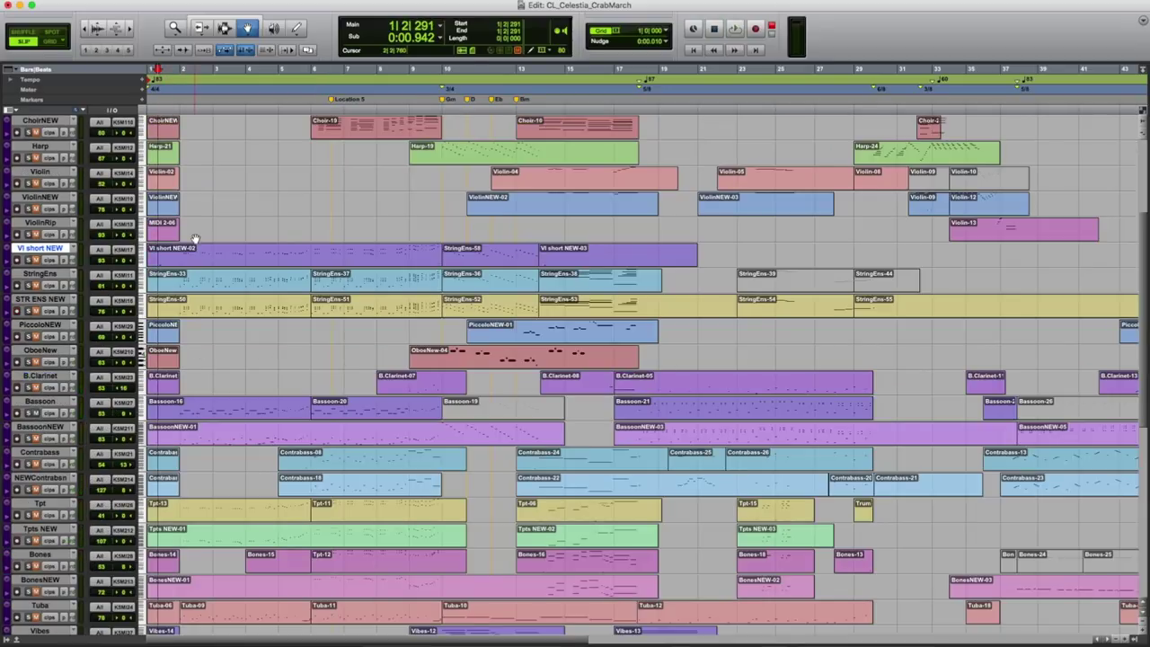
# Play the bassoon parts from 1|3|790, replay them after toggling the Bassoon track's mute, and select the Bassoon-16 clip
pyautogui.click(171, 90)
pyautogui.press('space')
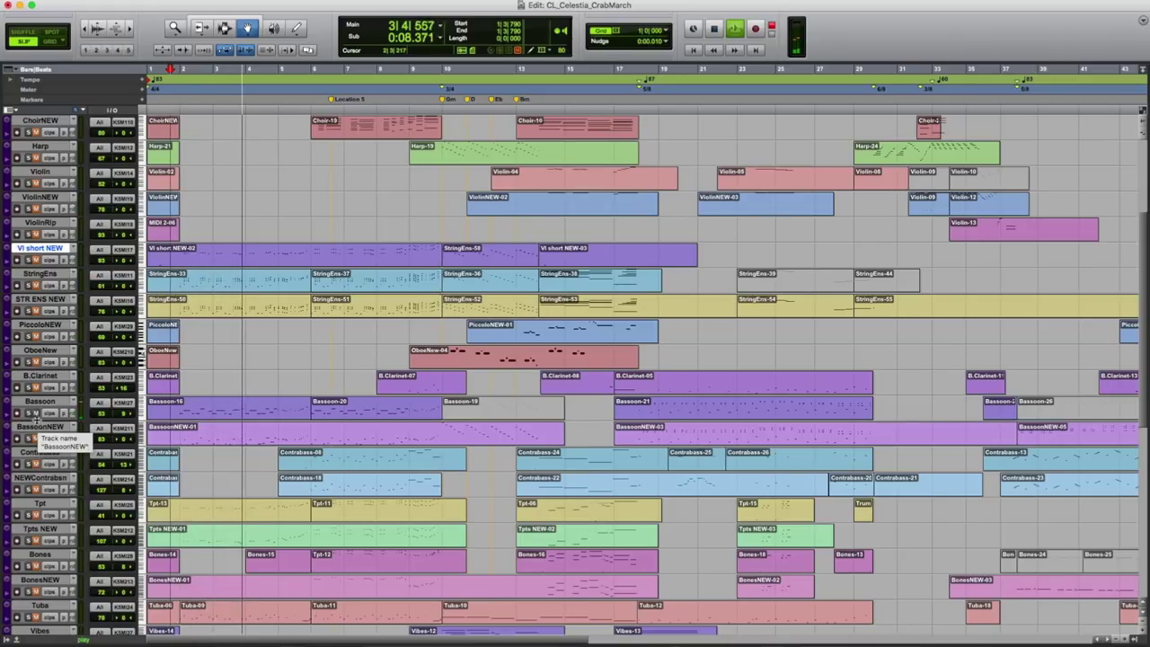
pyautogui.press('space')
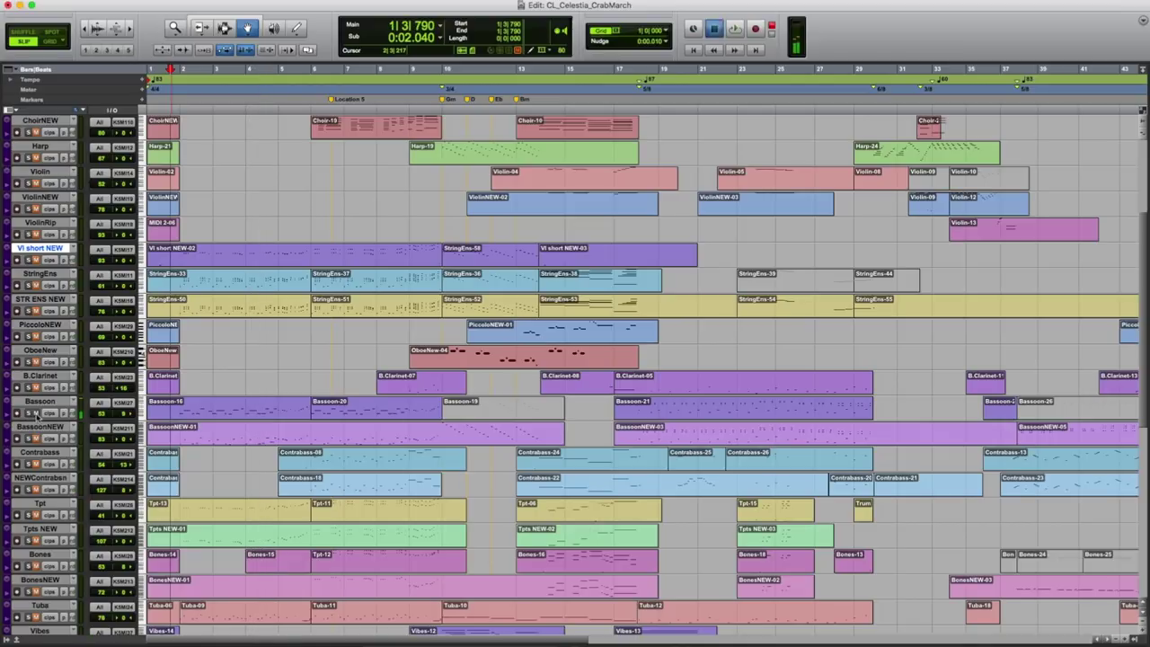
pyautogui.click(35, 412)
pyautogui.press('space')
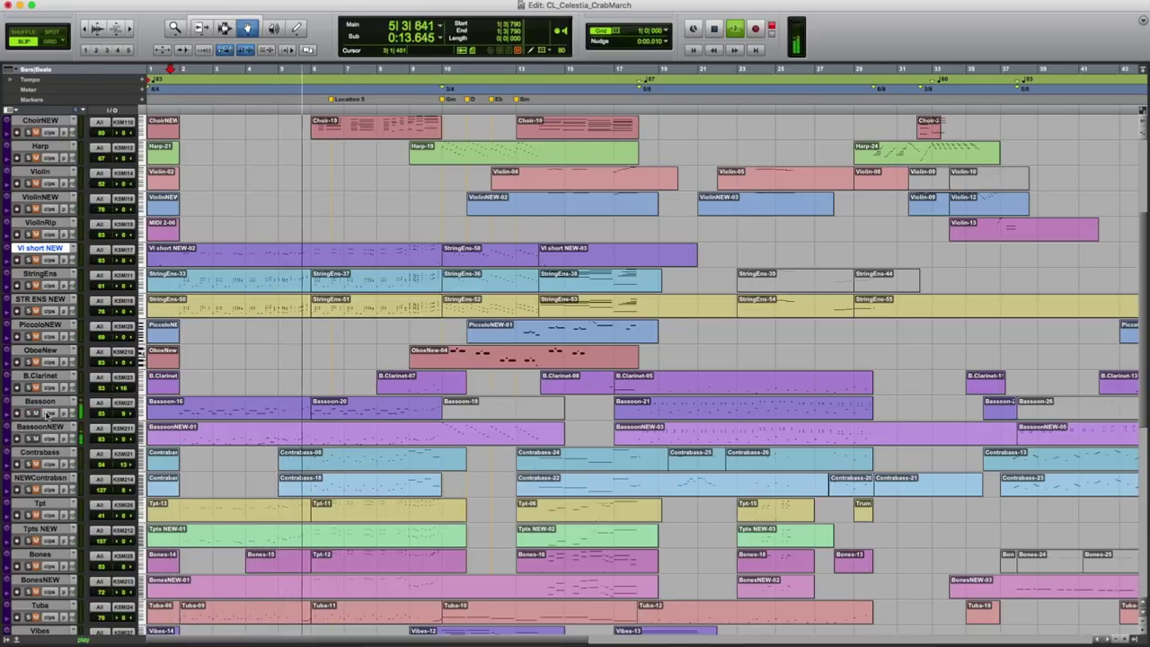
pyautogui.press('space')
pyautogui.click(240, 406)
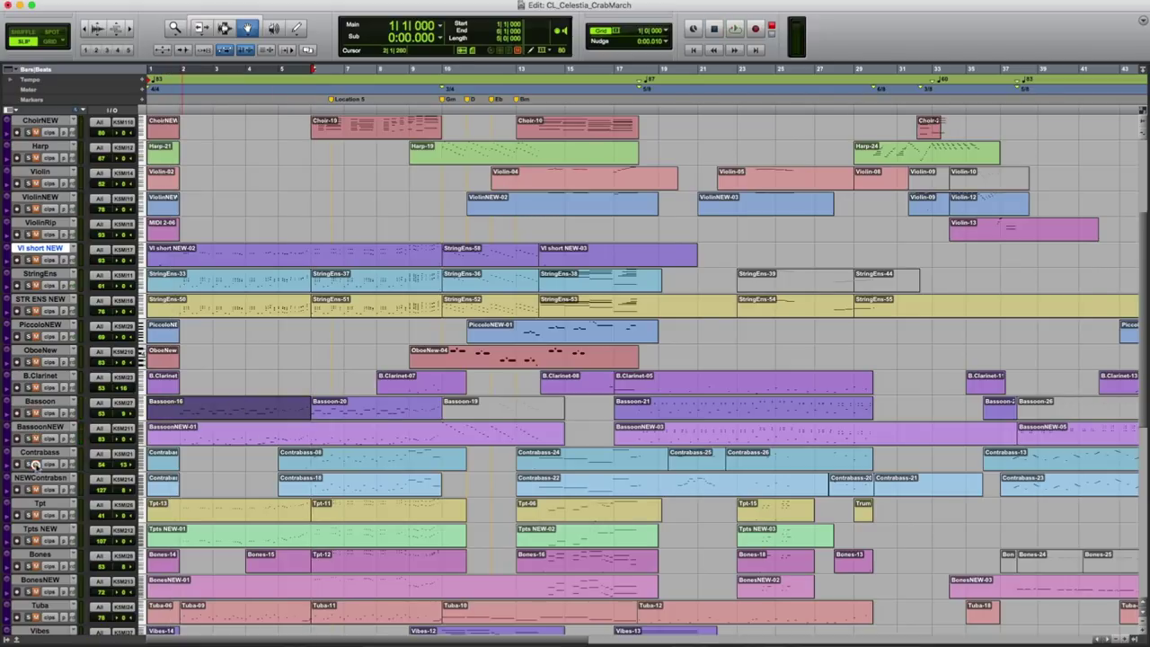
# Play the Contrabass part from 5|3|581, and select the NEWContrabsn track to play it from the same position
pyautogui.click(301, 111)
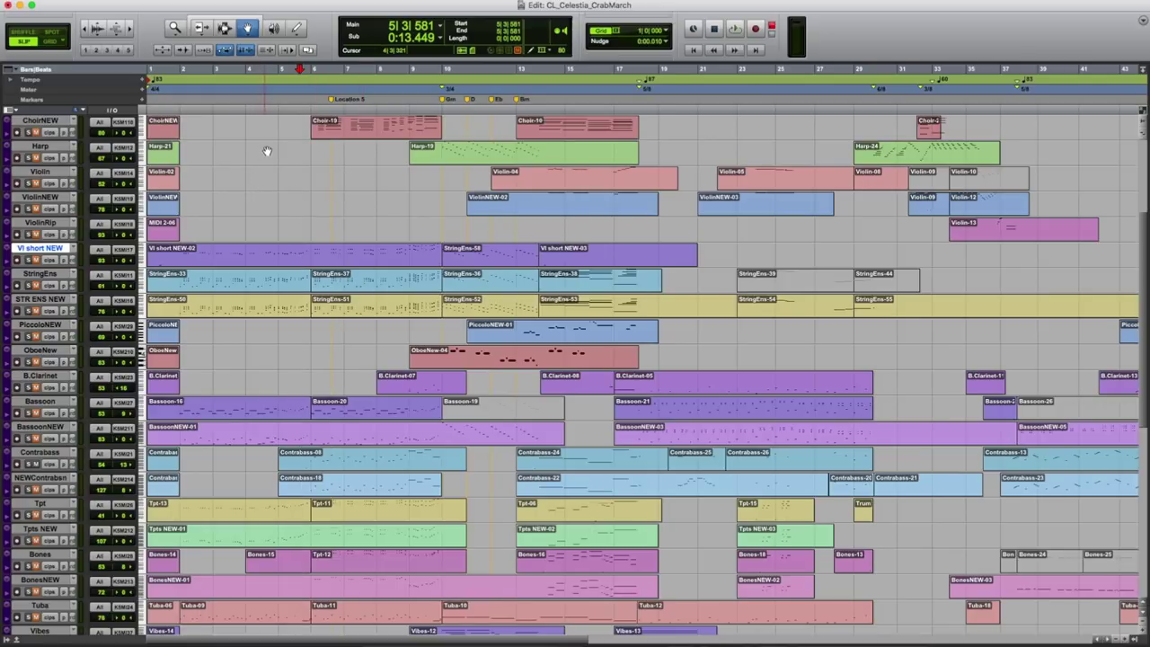
pyautogui.press('space')
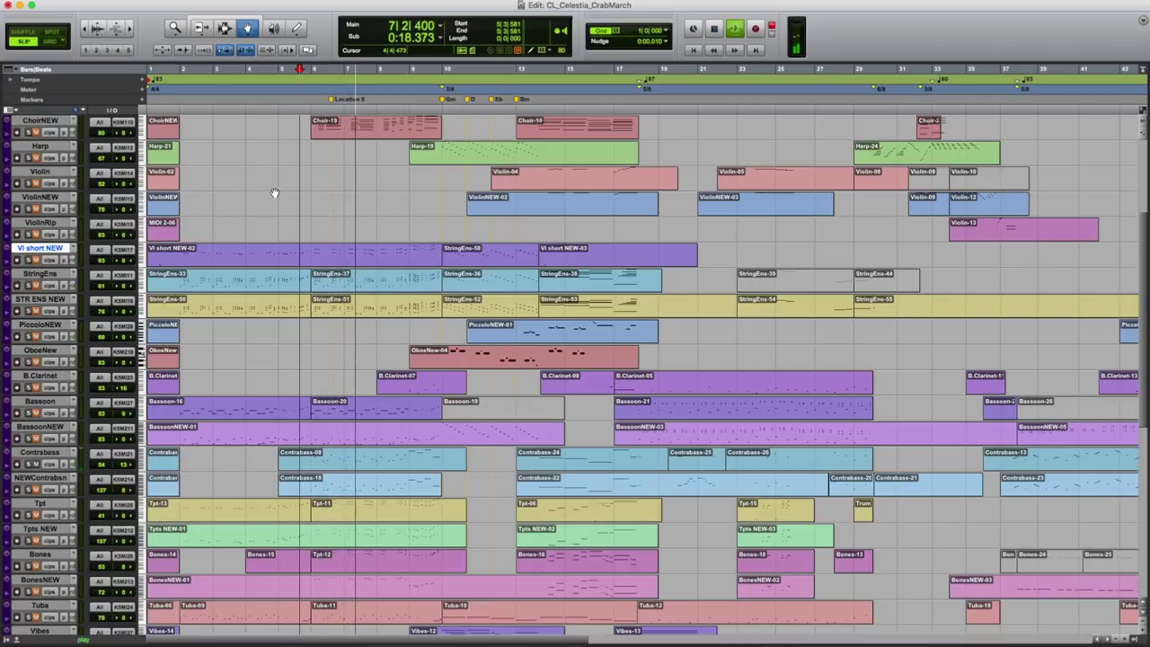
pyautogui.press('space')
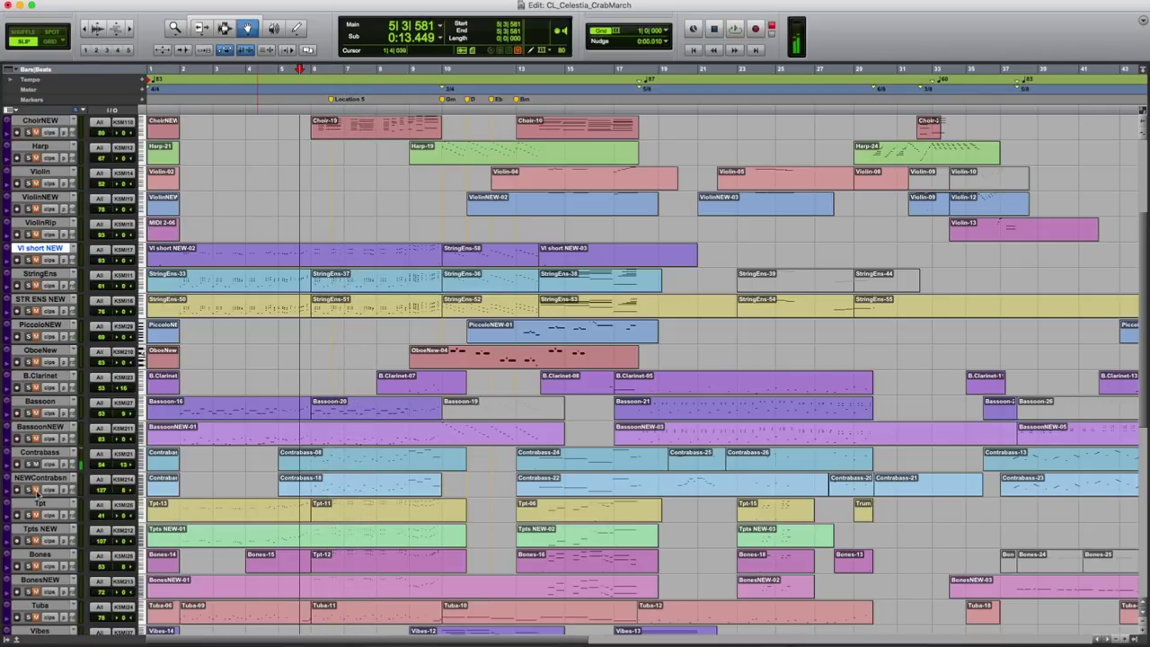
pyautogui.click(40, 477)
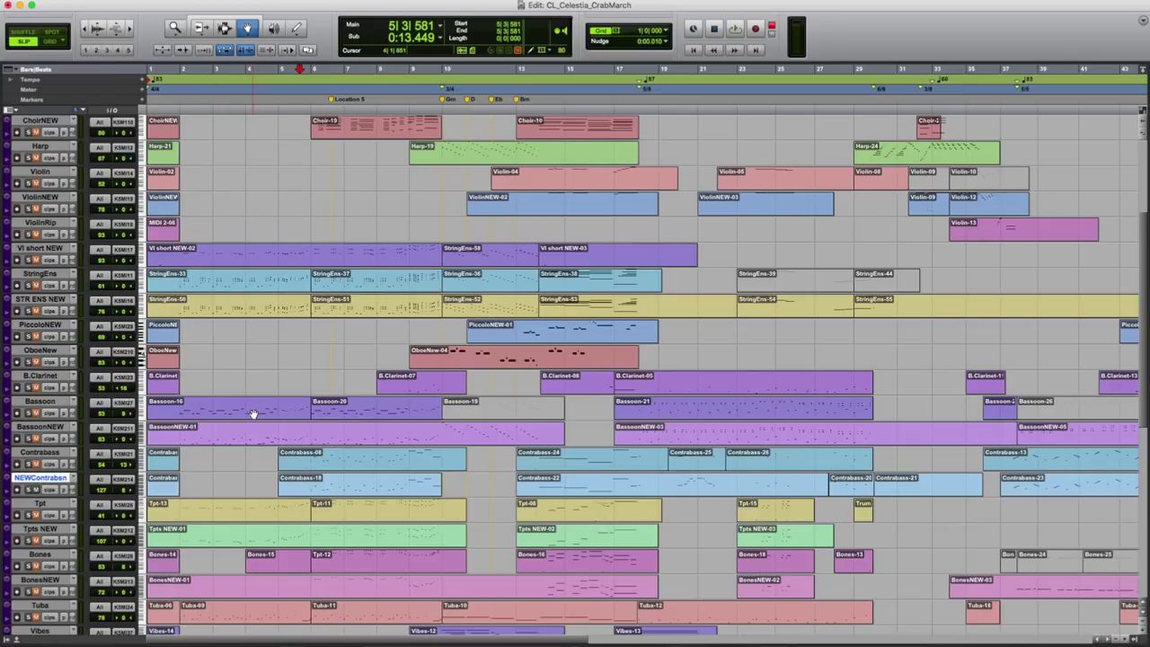
pyautogui.press('space')
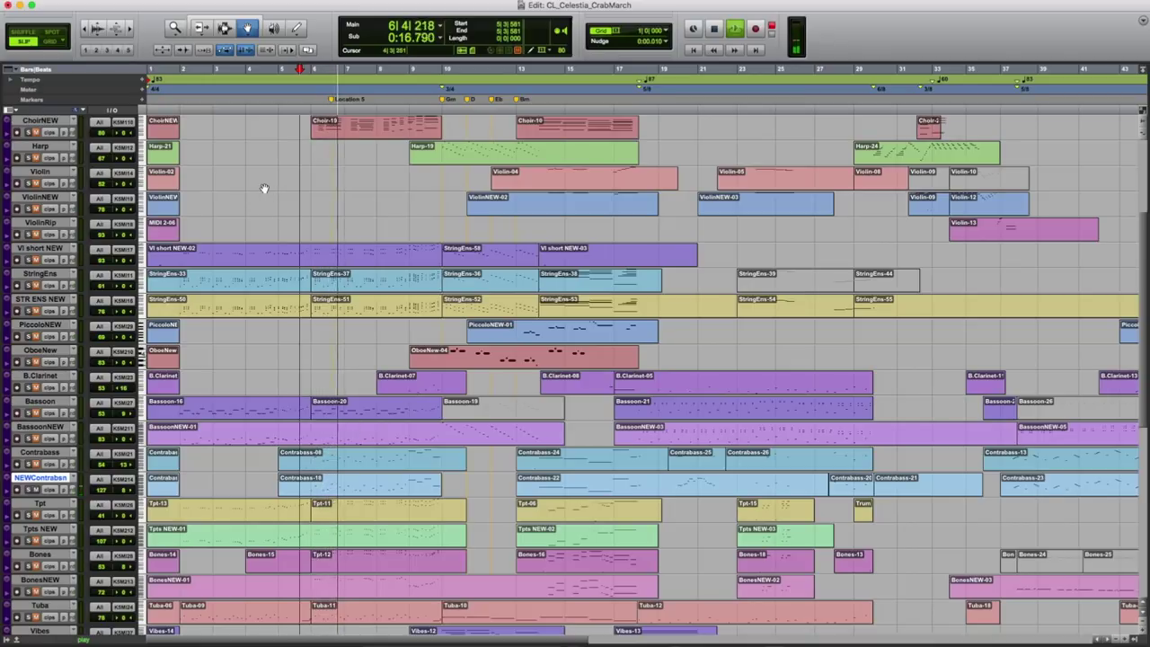
pyautogui.press('space')
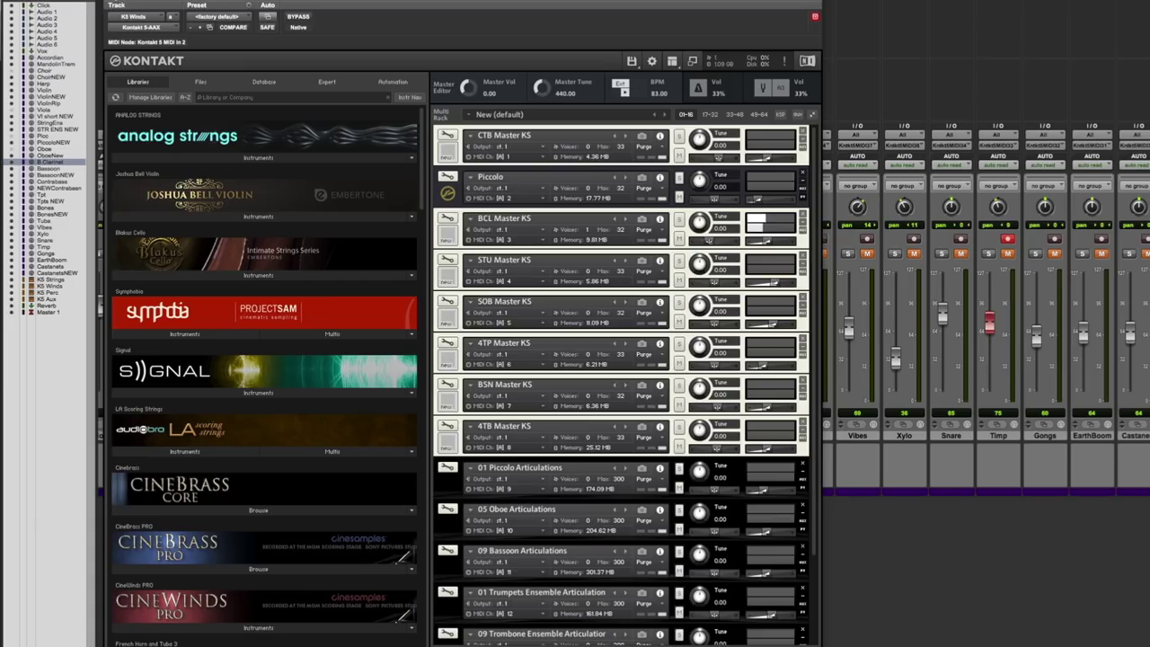
# Close the Kontakt instrument window, and return to the Edit window to place the cursor at 10|2|341 on the B.Clarinet track
pyautogui.press('super+w')
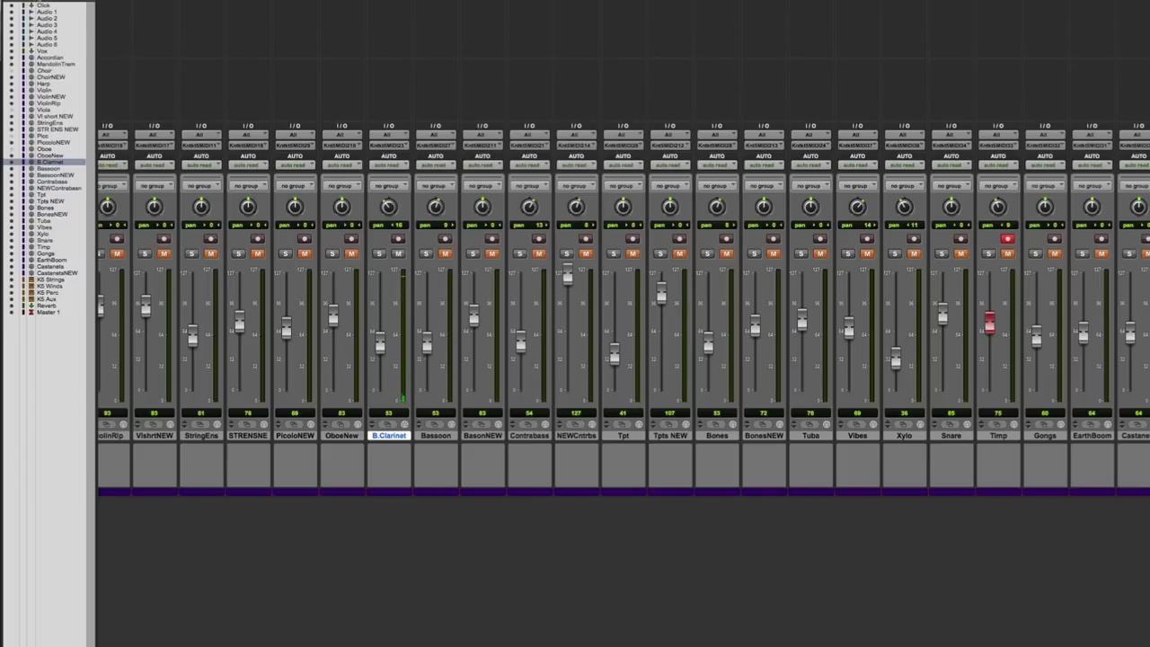
pyautogui.press('super+equal')
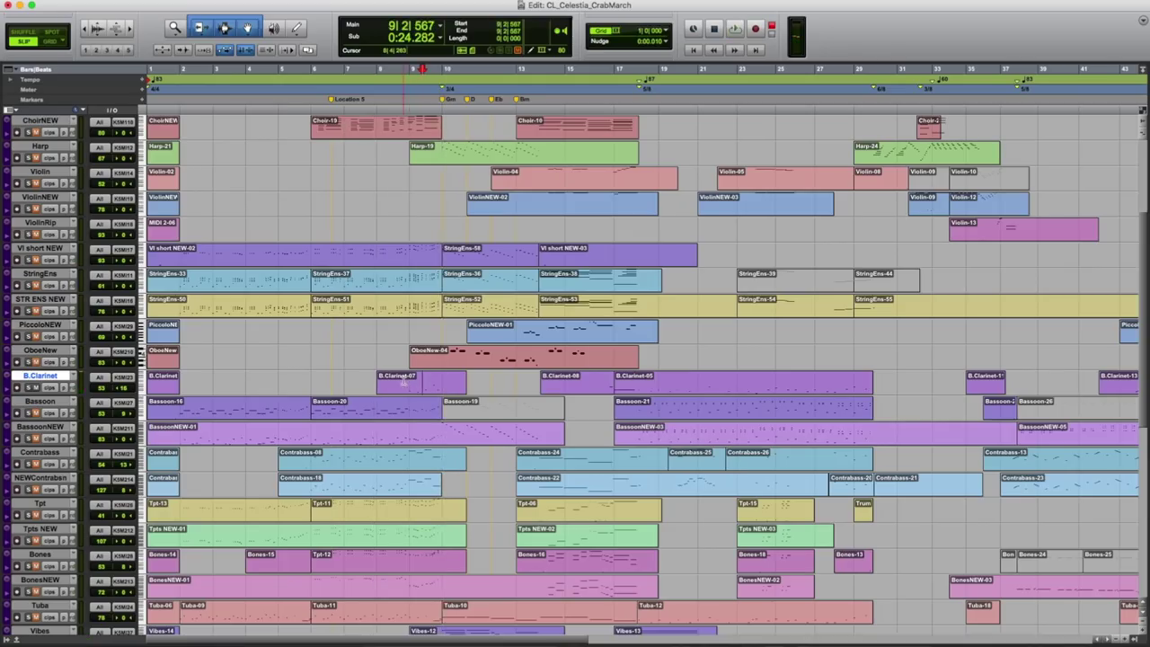
pyautogui.click(453, 379)
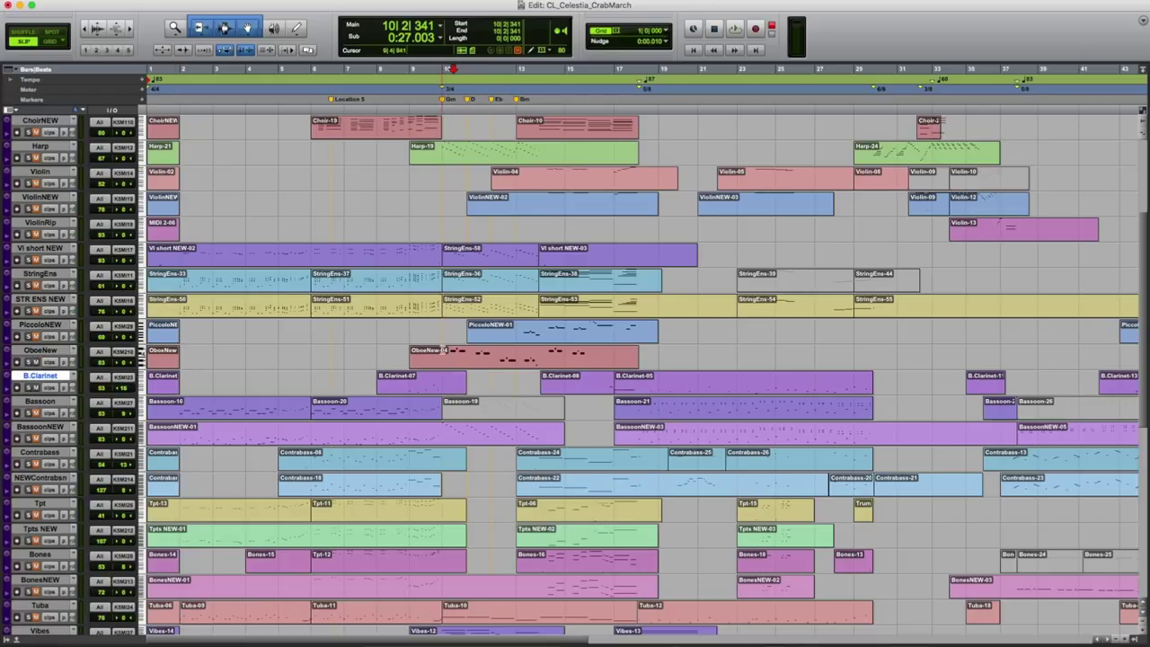
# Play the OboeNew part from 9|4|663, and start another playback from 9|4|385
pyautogui.press('space')
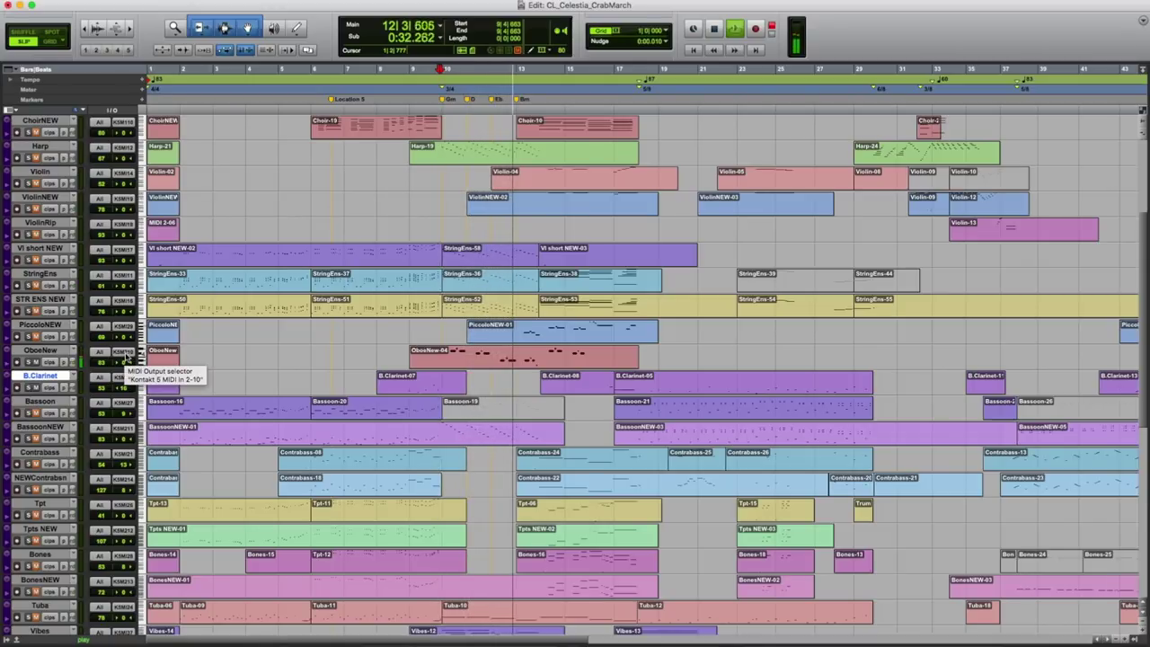
pyautogui.press('space')
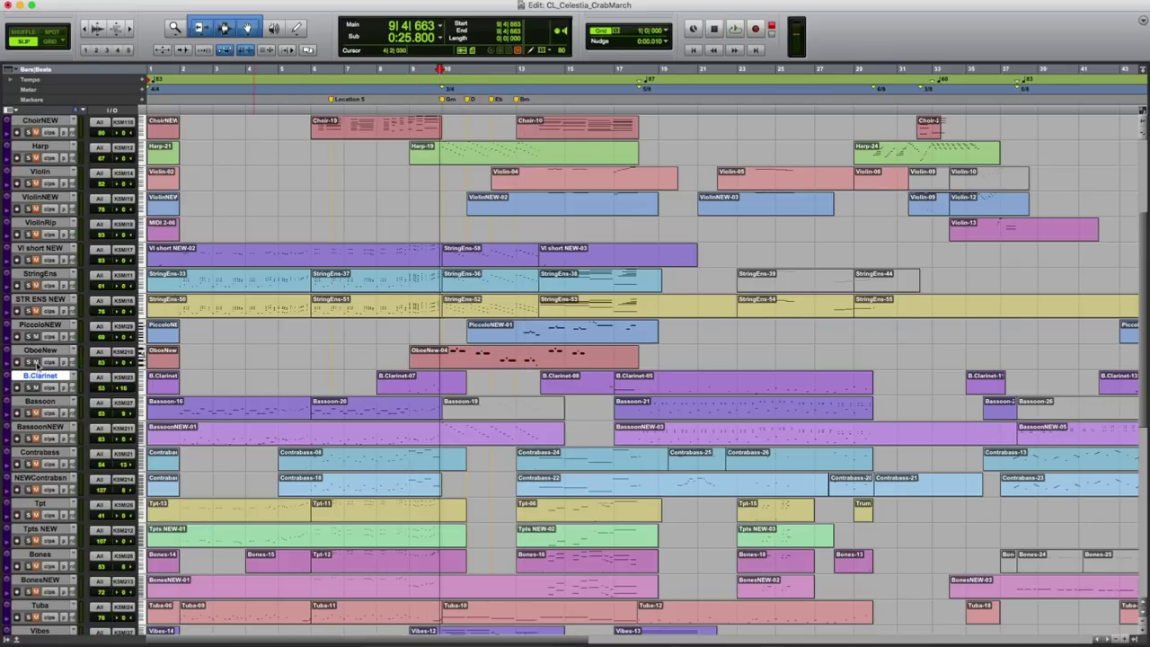
pyautogui.click(513, 323)
pyautogui.press('space')
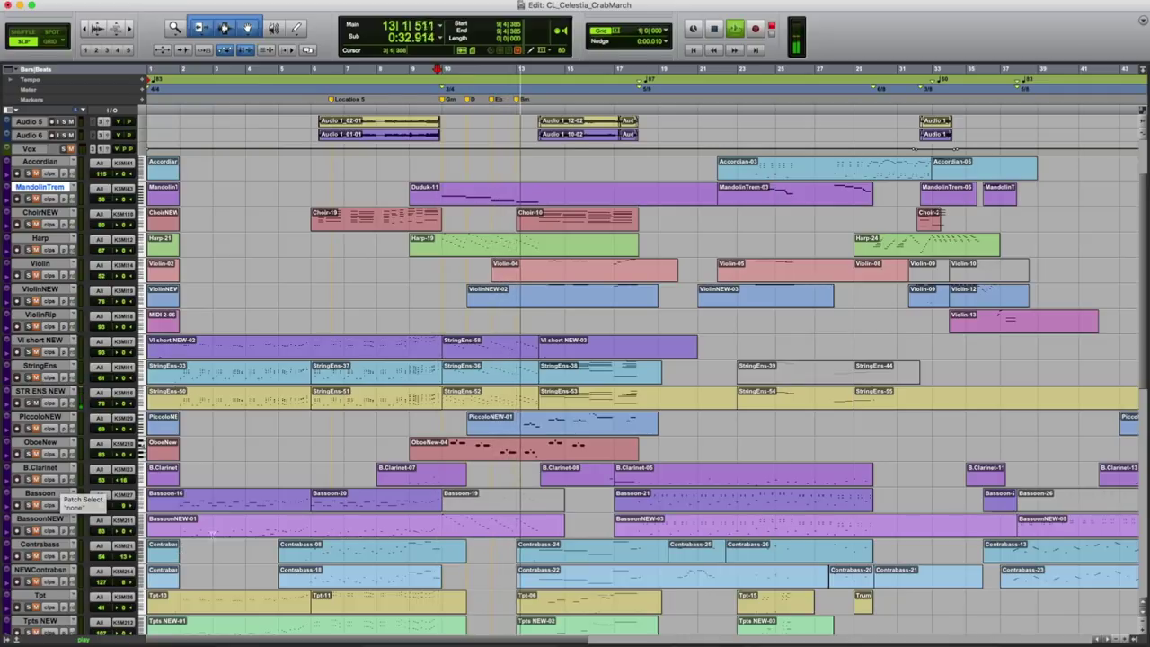
# Replay the OboeNew part from 9|4|385, and stop the playback
pyautogui.press('space')
pyautogui.press('space')
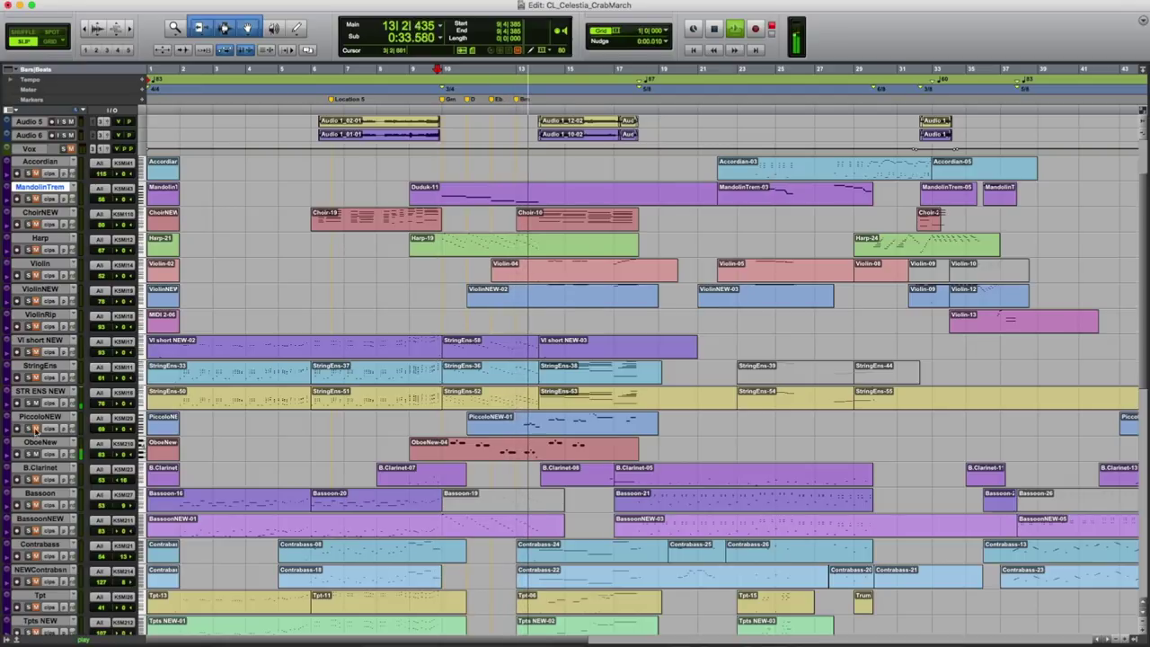
pyautogui.press('space')
pyautogui.press('space')
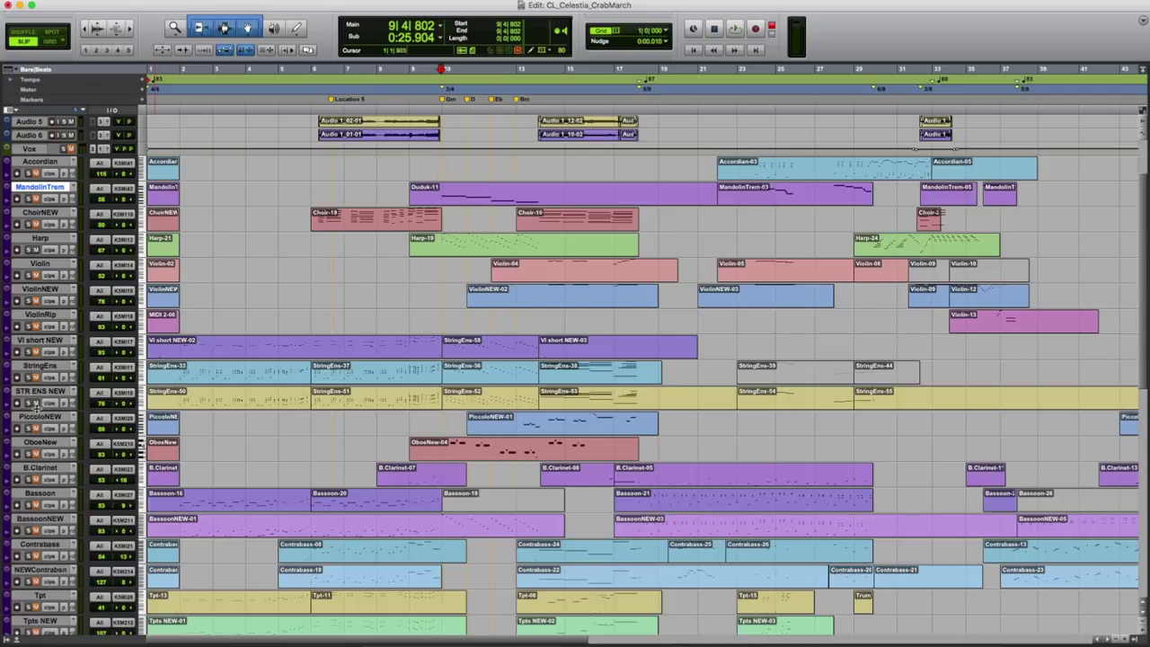
# View the Harp-19 clip's notes in the MIDI Editor while playing from 9|4|802, and replay the harp passage from 9|3|928
pyautogui.press('space')
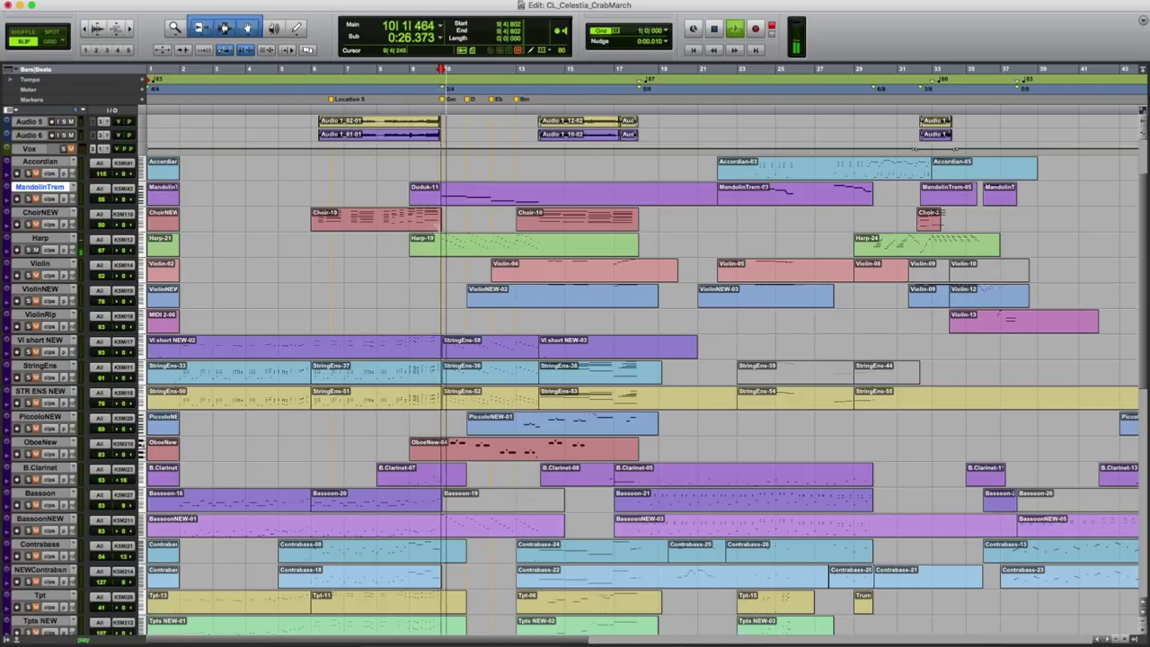
pyautogui.doubleClick(468, 245)
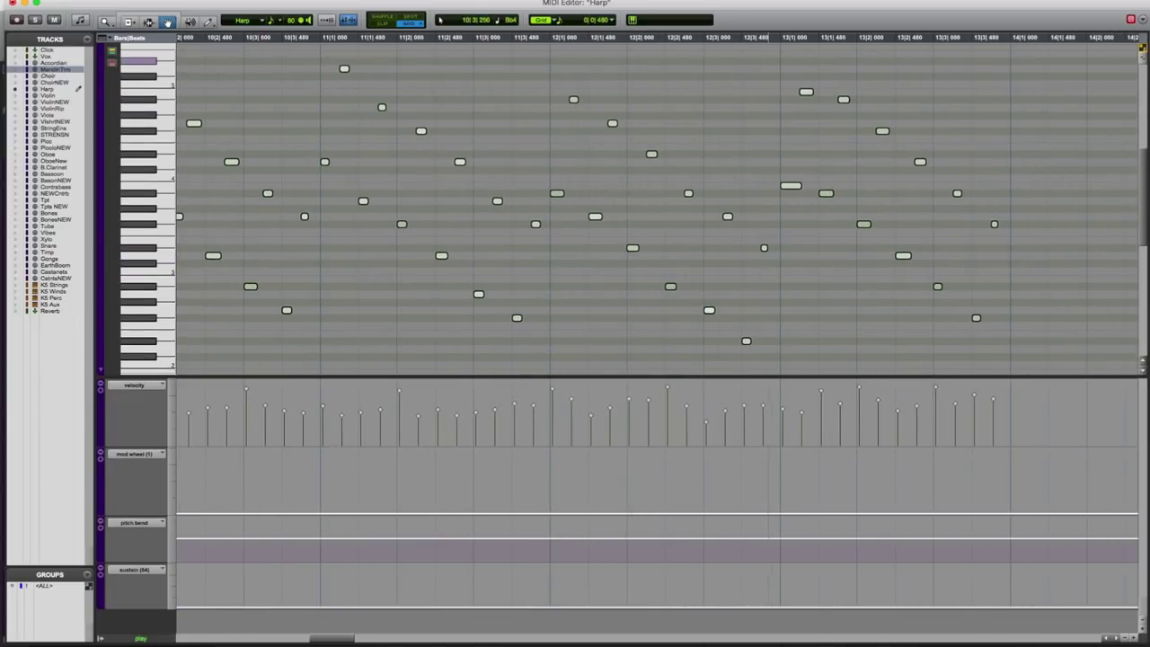
pyautogui.press('space')
pyautogui.click(12, 4)
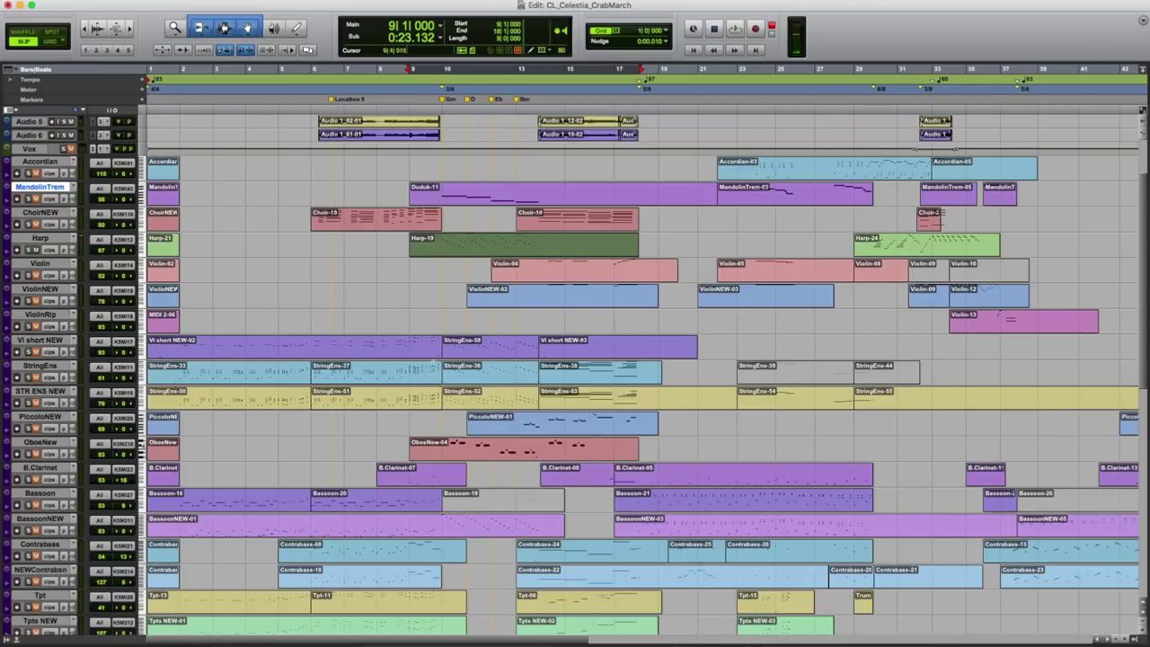
pyautogui.press('space')
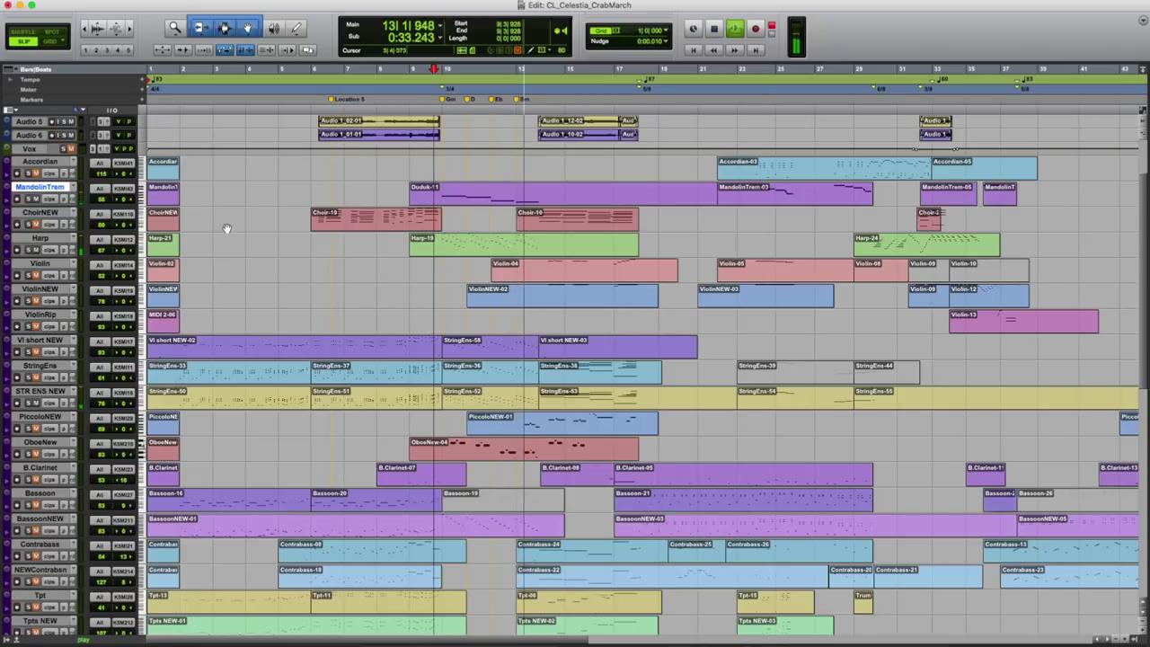
pyautogui.press('space')
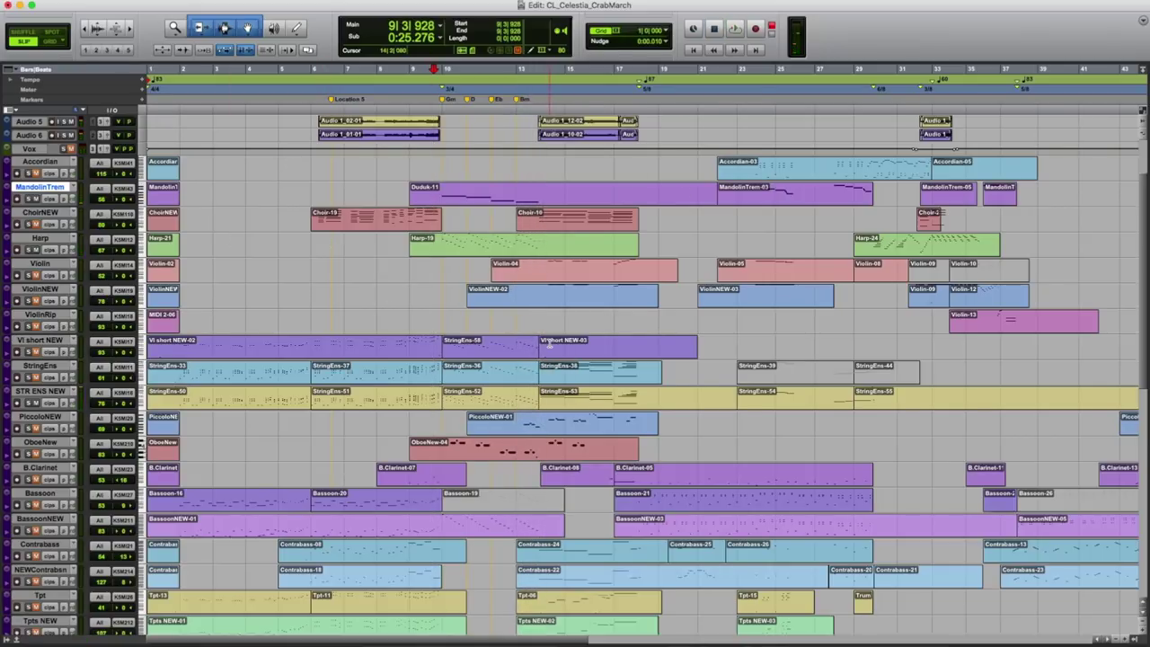
# Place the playback position at 6|1|746, and open the ChoirNEW track's Choir-19 clip in the MIDI Editor
pyautogui.scroll(3, 552, 339)
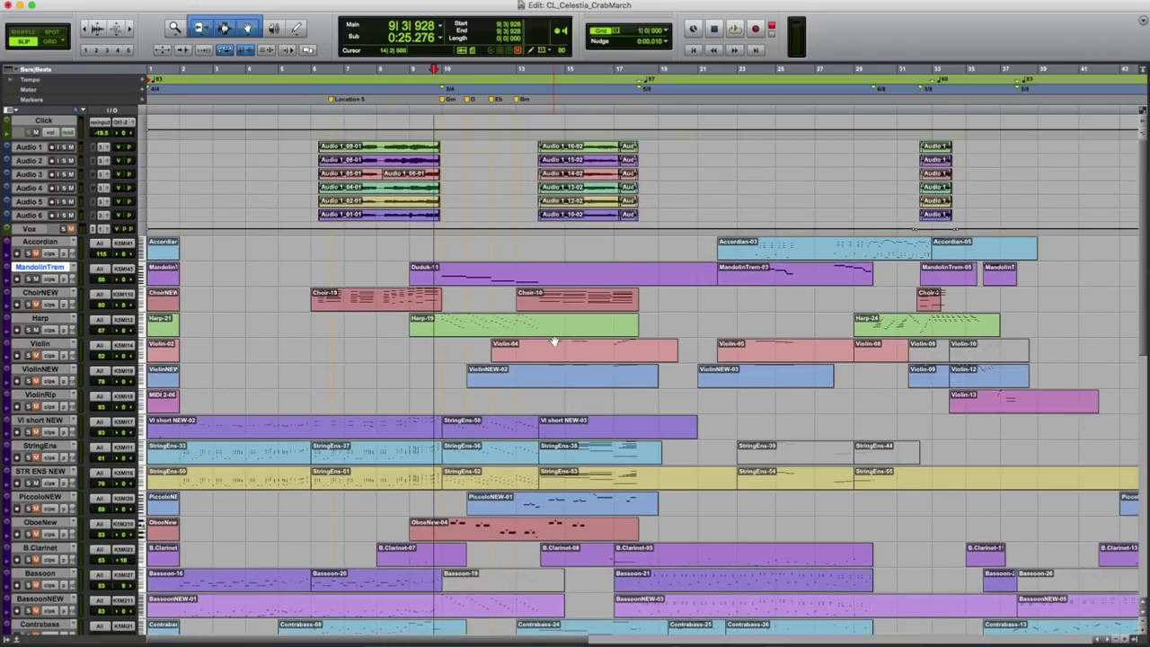
pyautogui.scroll(-10, 556, 340)
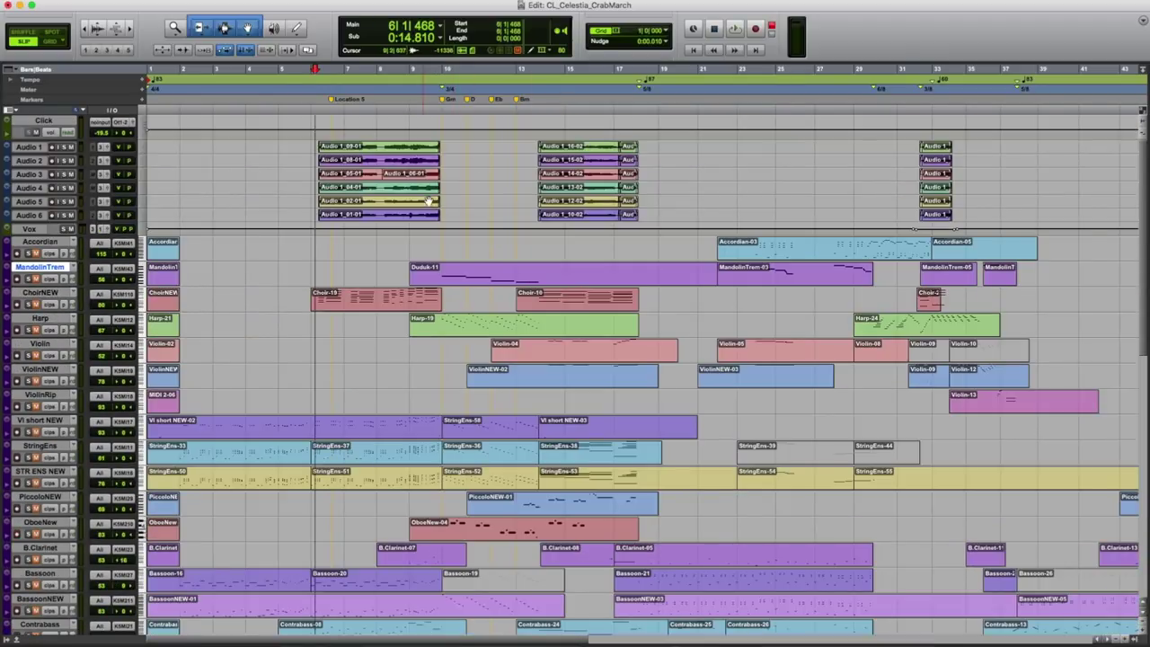
pyautogui.click(316, 108)
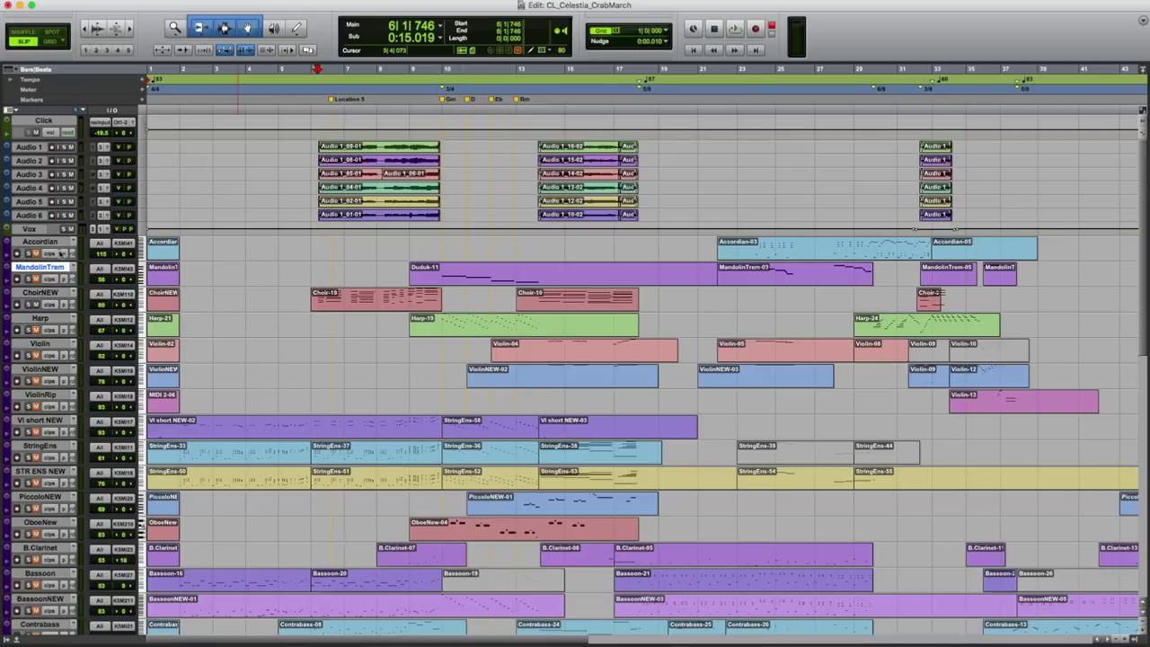
pyautogui.click(395, 301)
pyautogui.doubleClick(396, 302)
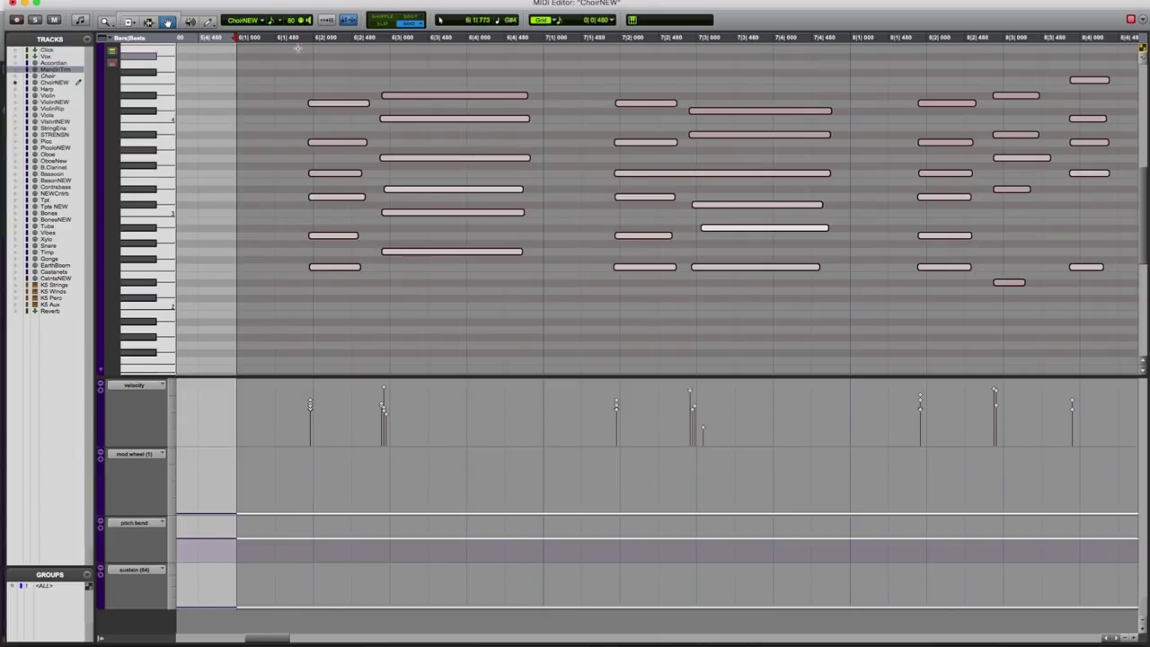
# Play the ChoirNEW part from 6|2|000, closing the MIDI Editor during playback
pyautogui.press('space')
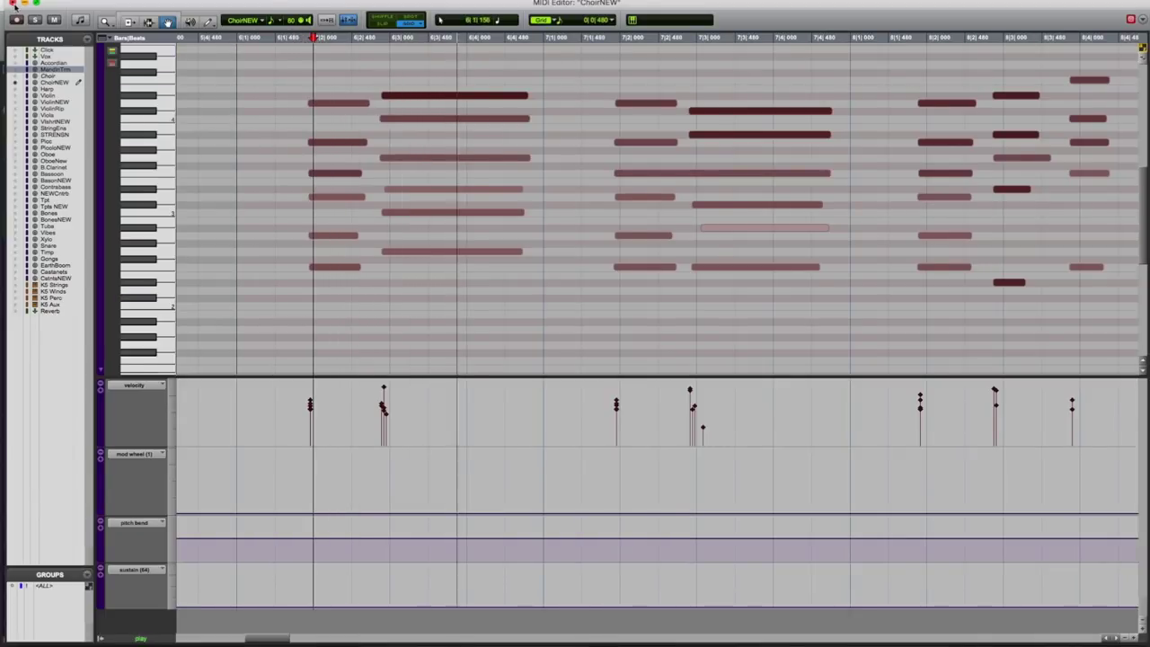
pyautogui.click(13, 5)
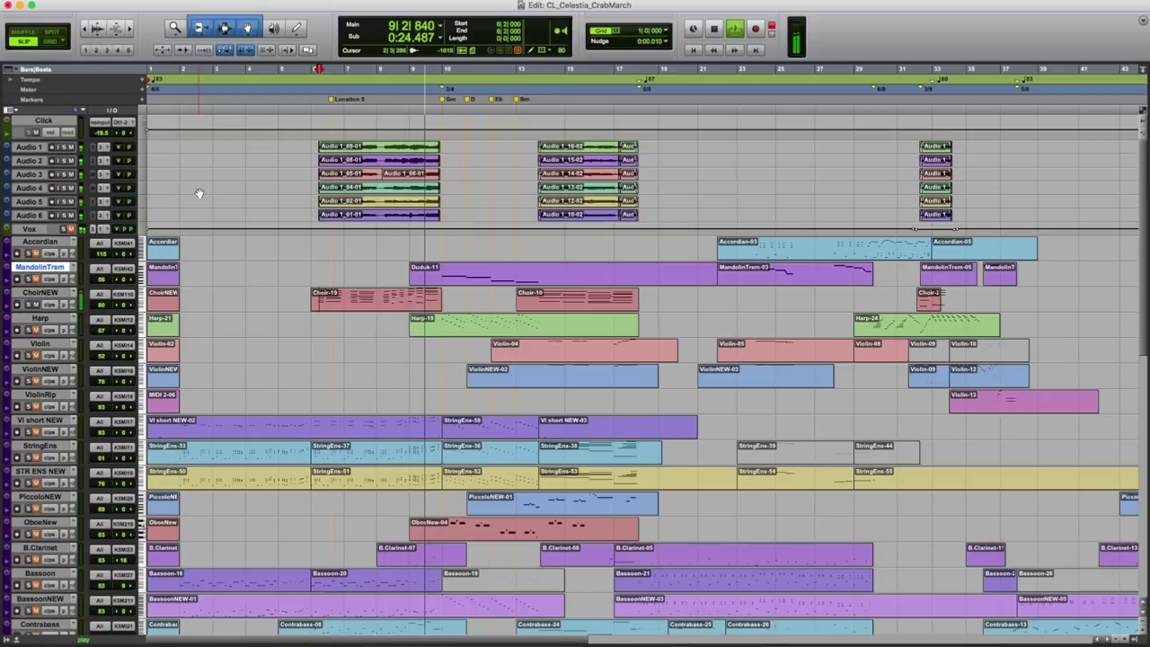
pyautogui.press('space')
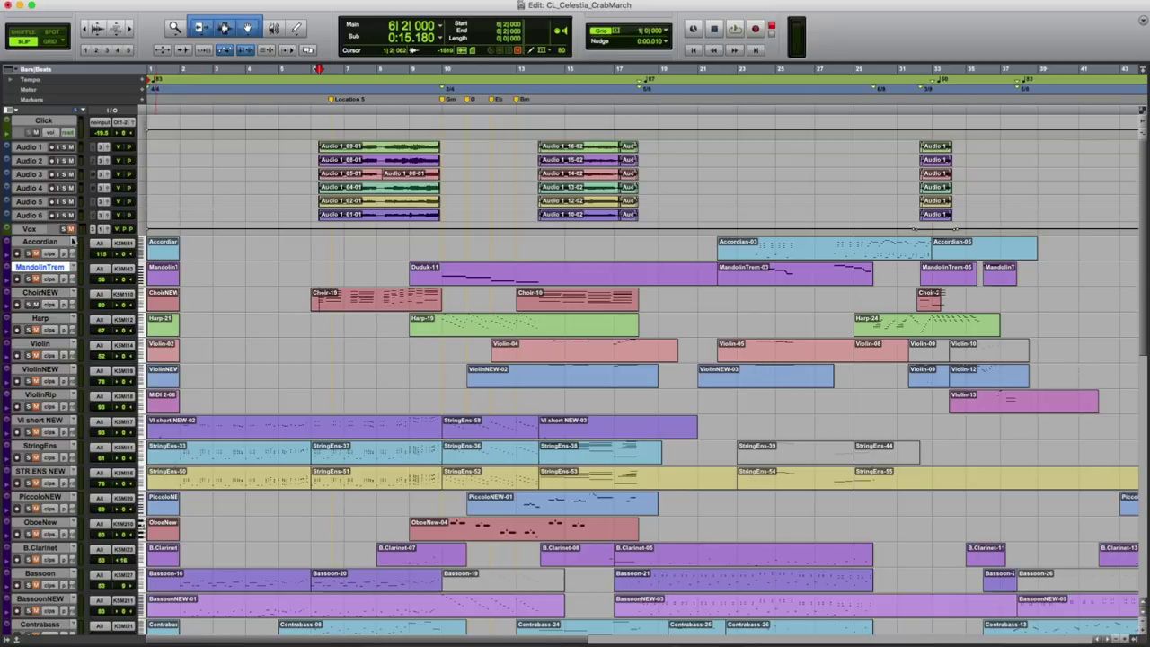
# Play the unmuted Vox recordings together with the ChoirNEW part from 6|1|468
pyautogui.click(314, 112)
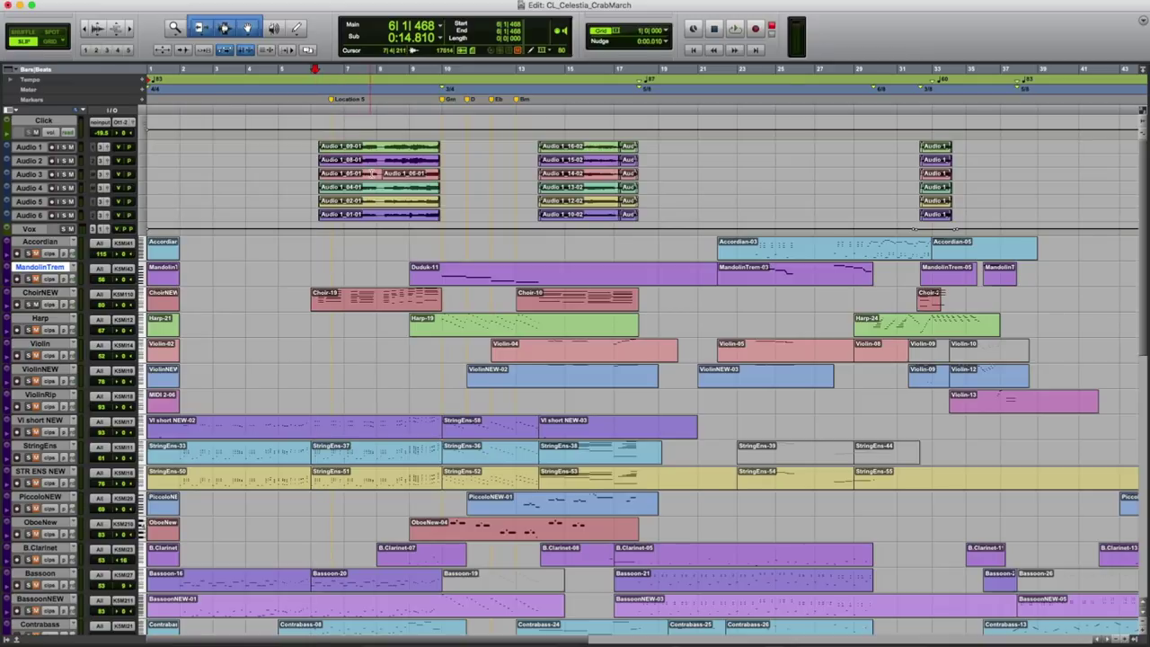
pyautogui.press('space')
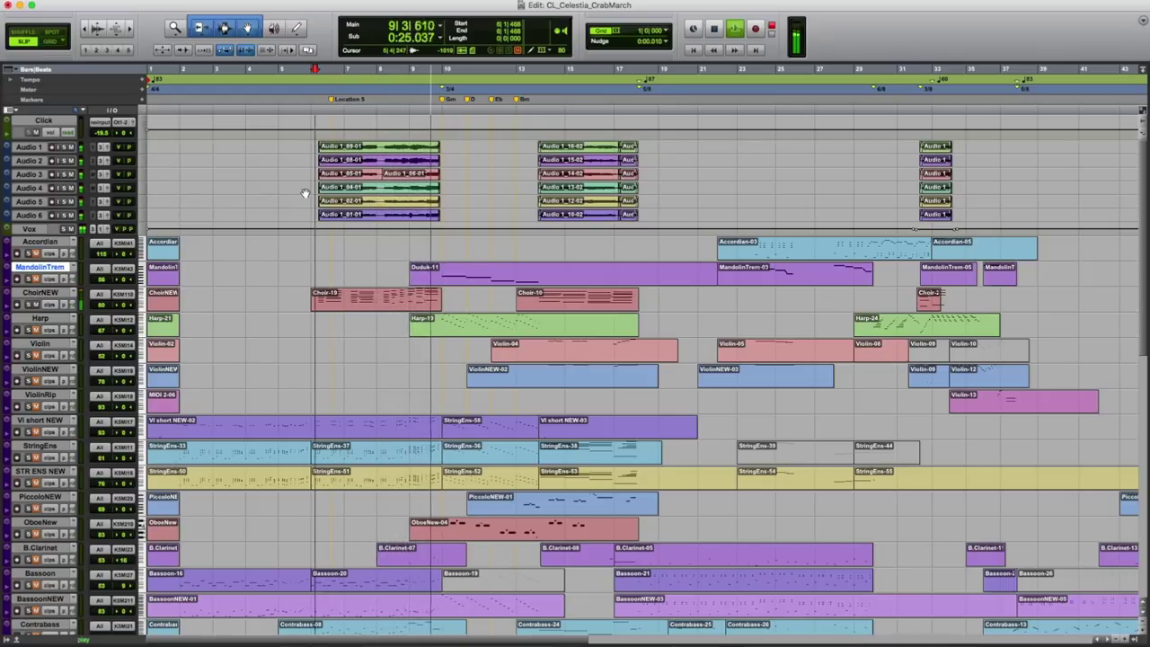
pyautogui.press('space')
# Place the playback position at 8|1|875, and examine the vocal clips on Audio 1 to Audio 6 between bars 6 and 10 up close
pyautogui.click(384, 137)
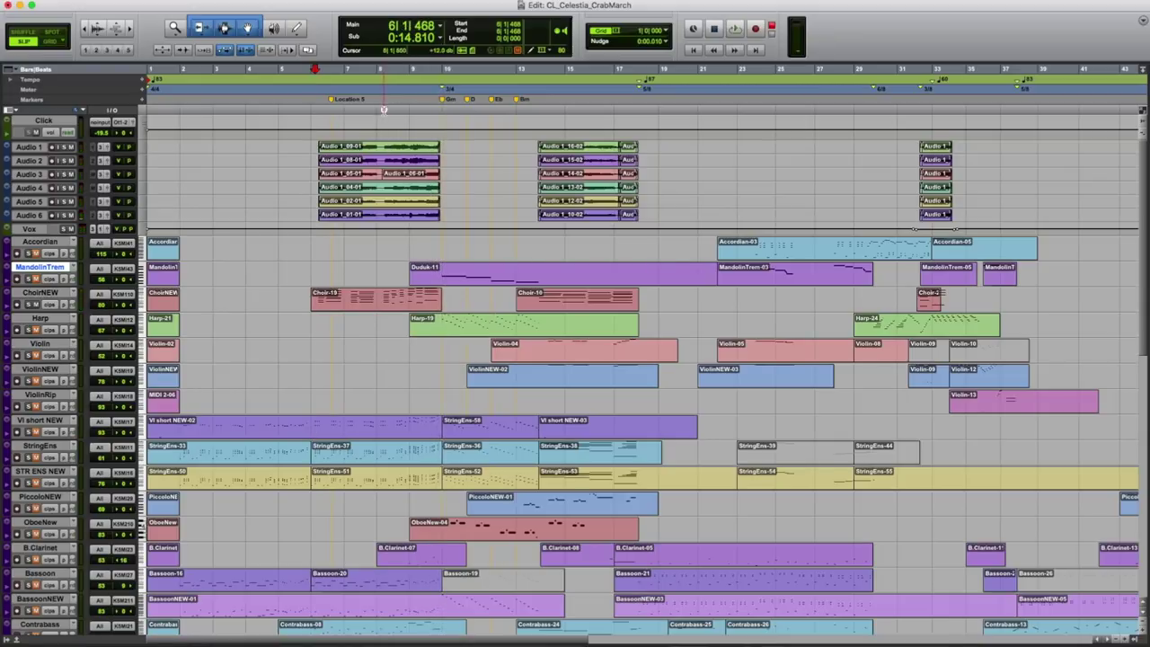
pyautogui.click(116, 32)
pyautogui.click(117, 32)
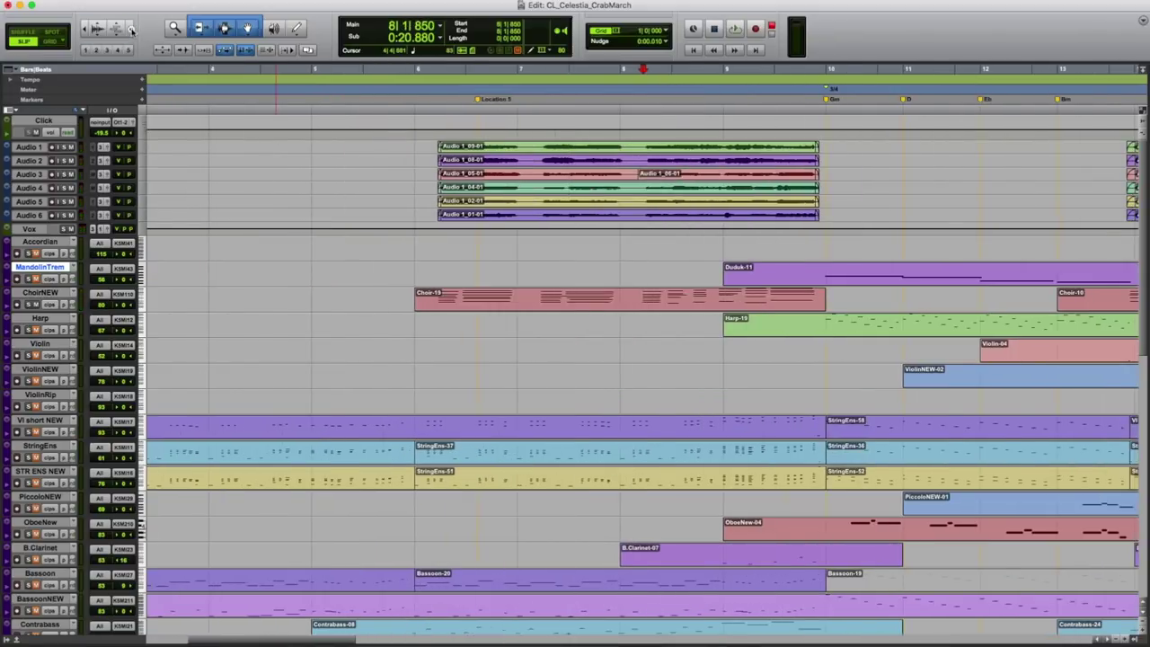
pyautogui.click(117, 32)
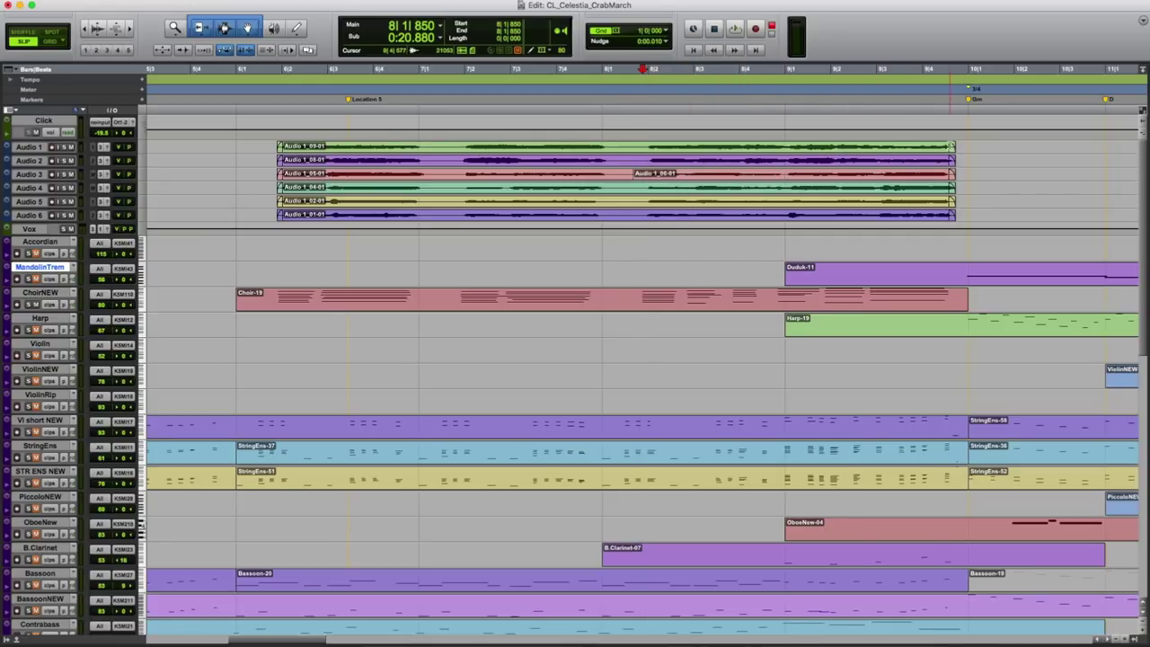
pyautogui.click(640, 109)
pyautogui.click(646, 110)
pyautogui.hscroll(3, 1049, 186)
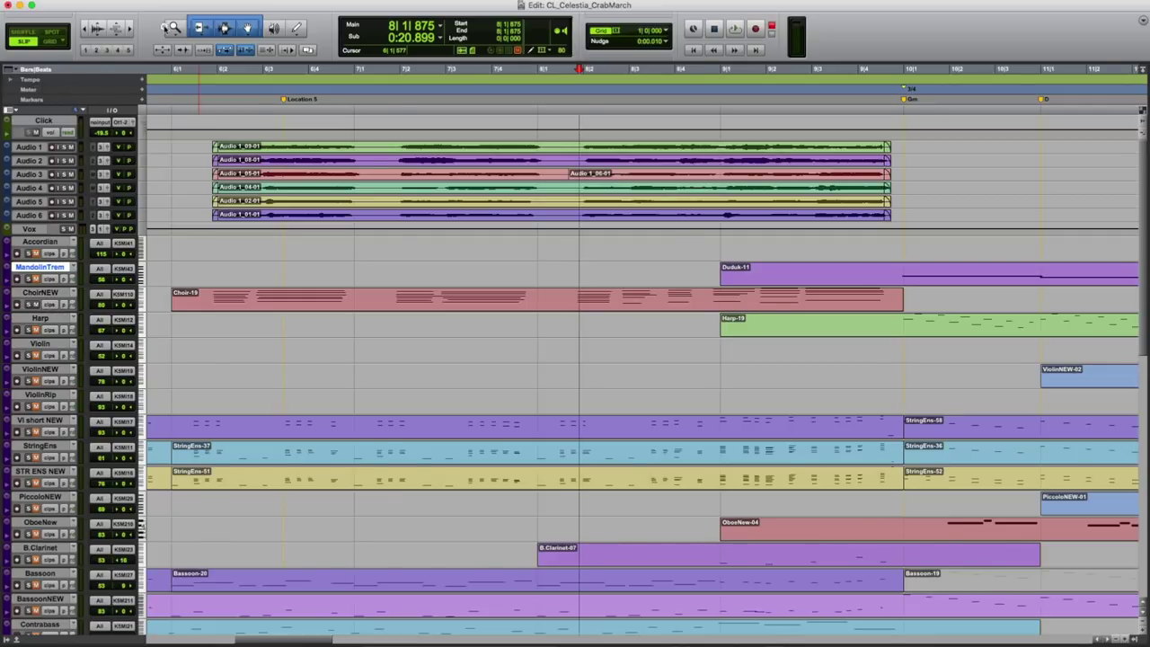
# Fit the whole session in the timeline, and play the arrangement from 23|4|404
pyautogui.doubleClick(173, 28)
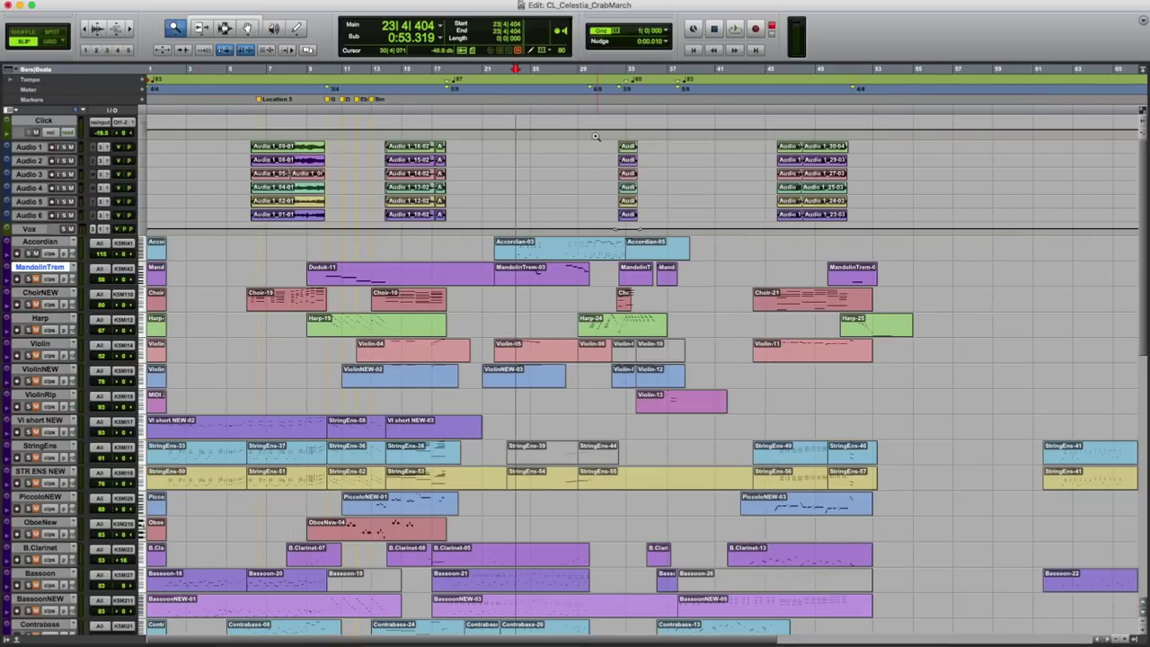
pyautogui.press('space')
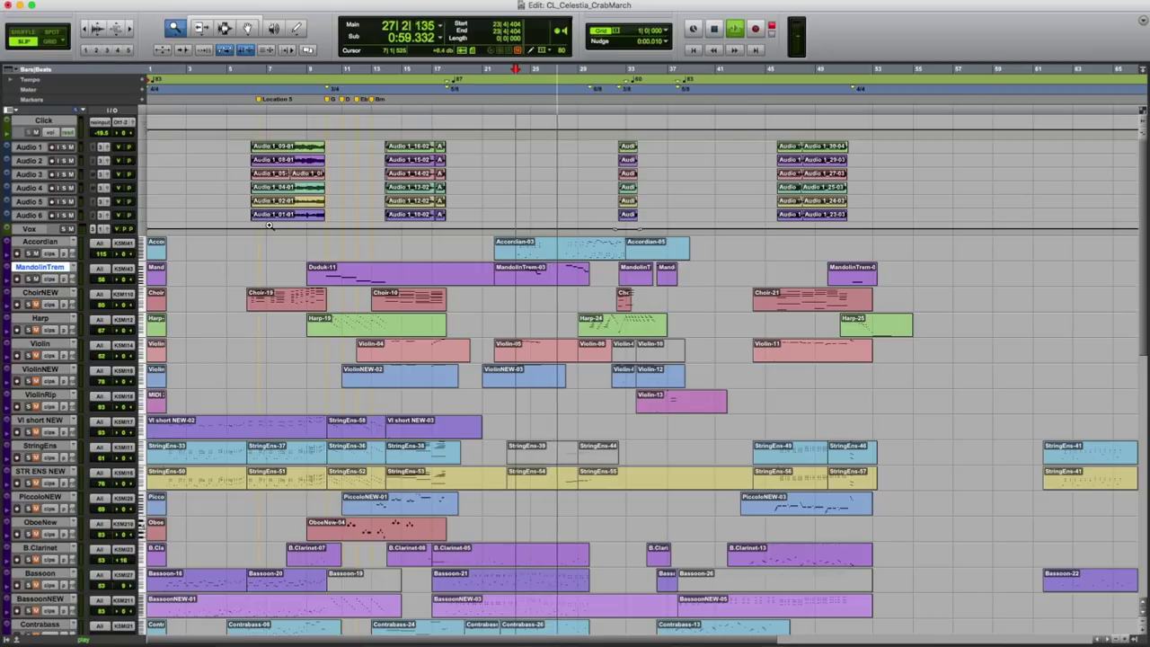
pyautogui.scroll(-3, 634, 333)
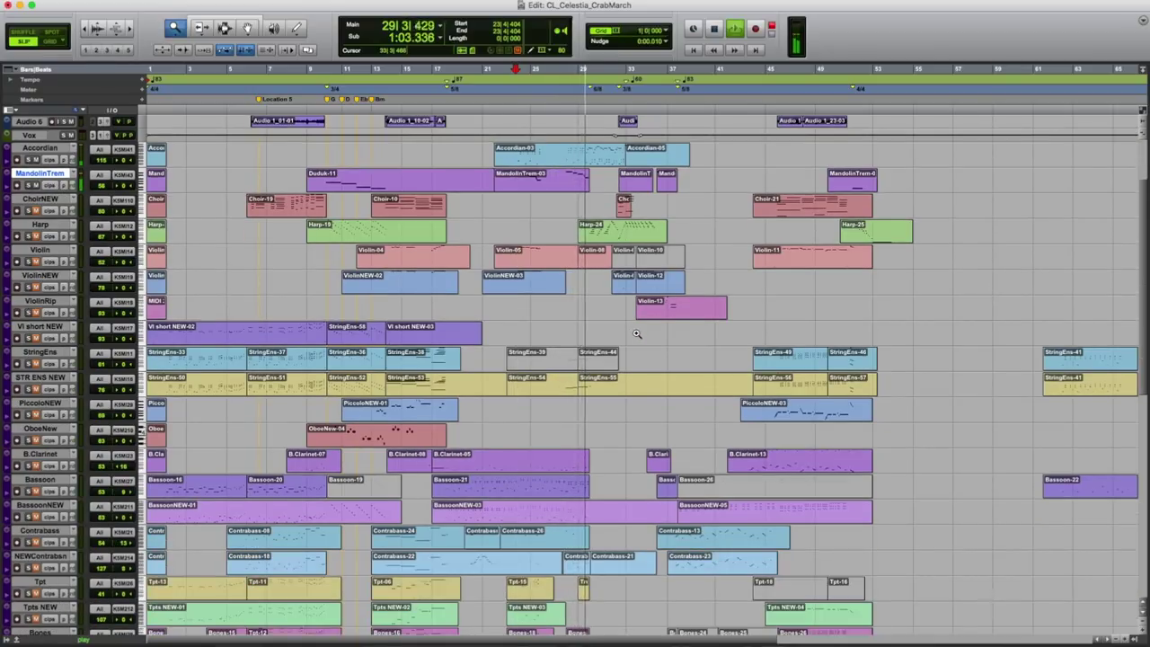
pyautogui.scroll(2, 636, 333)
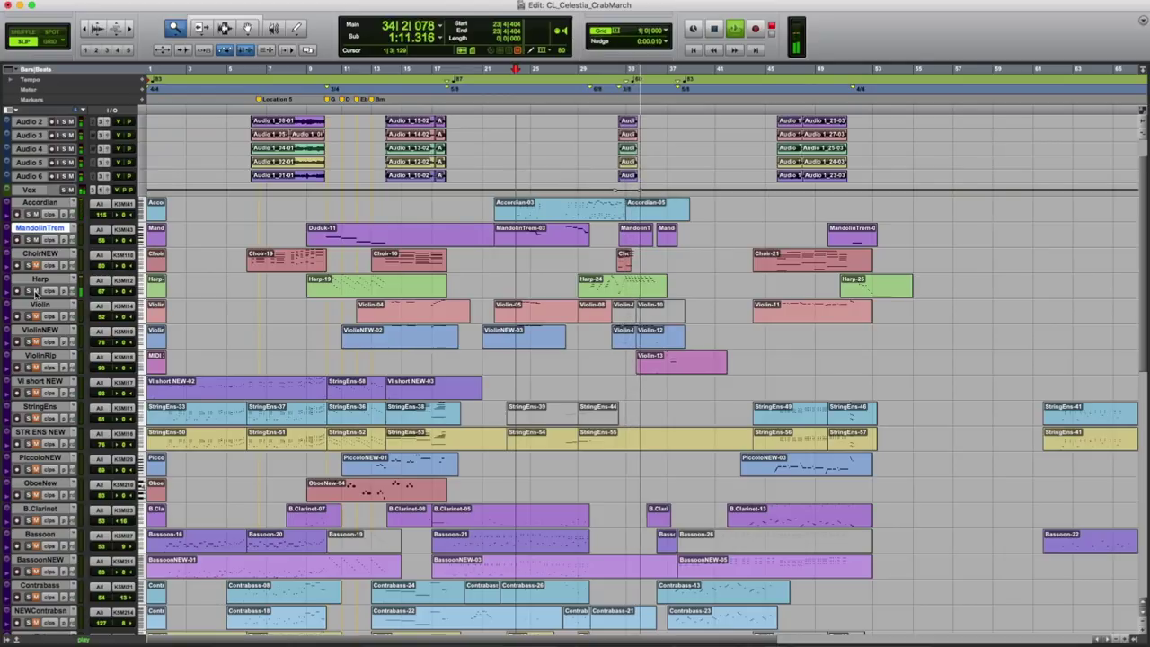
pyautogui.press('space')
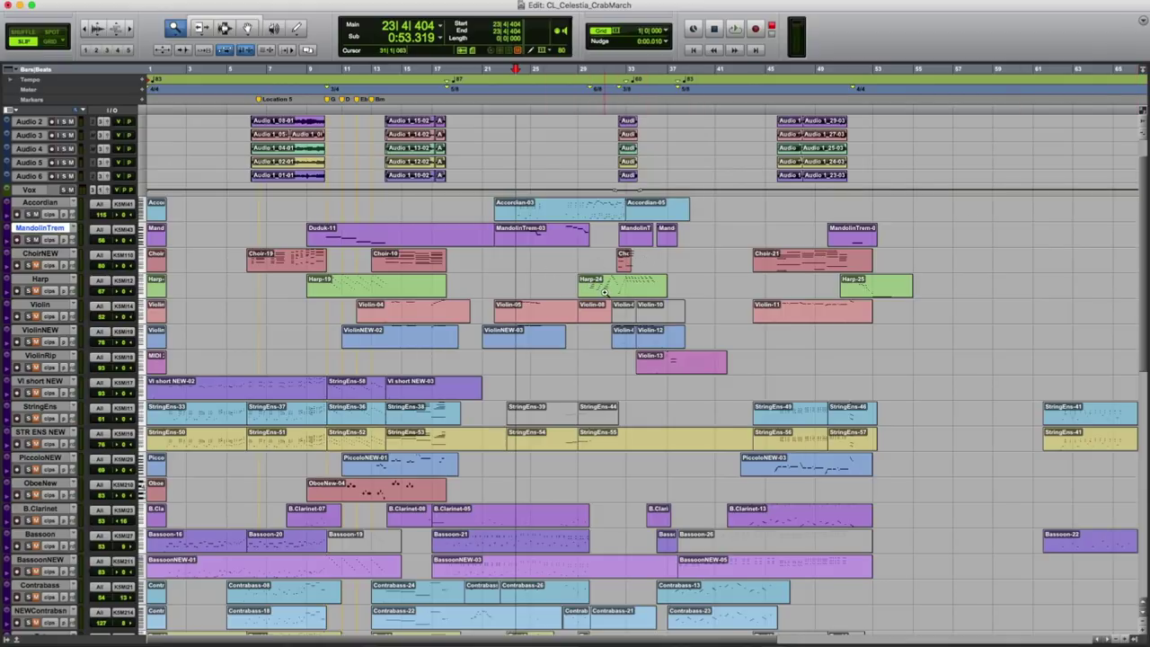
# Select the ViolinNEW clip starting at 31|4|000 with the Grabber tool, and move the playback position to 31|3|058
pyautogui.press('F8')
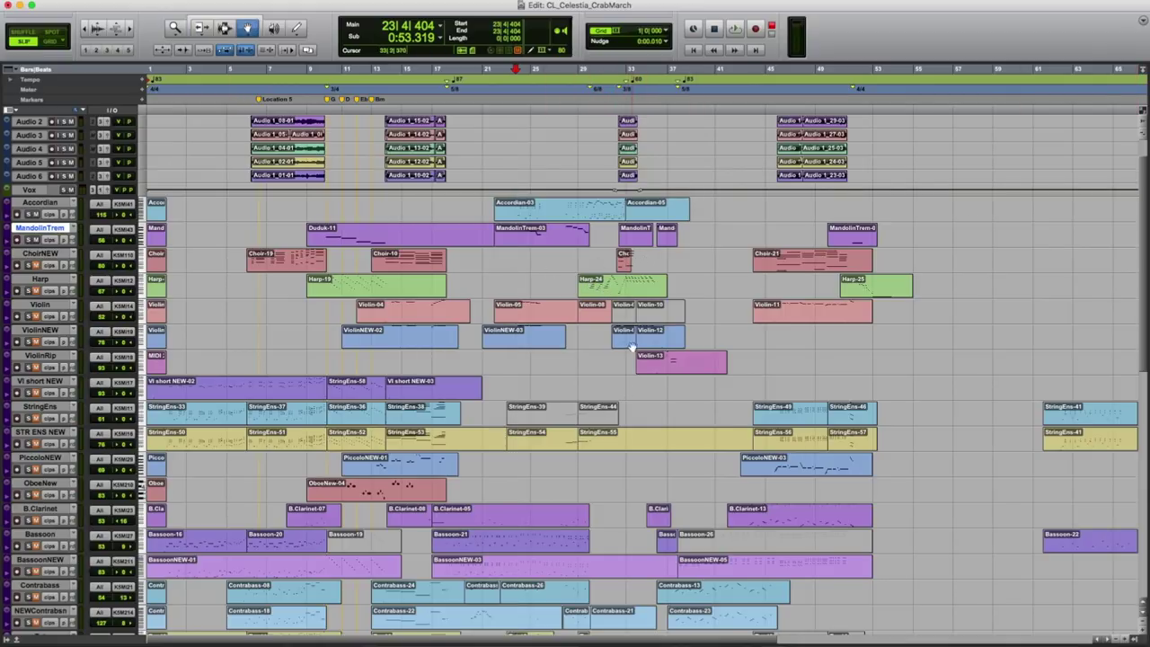
pyautogui.click(624, 335)
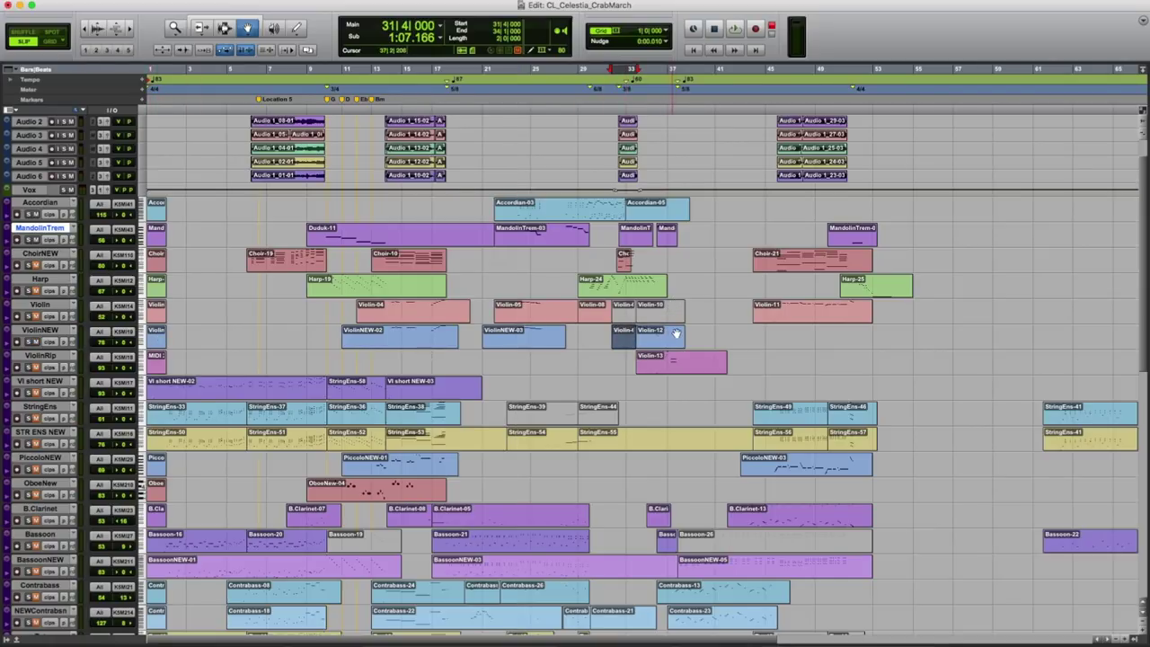
pyautogui.click(607, 108)
pyautogui.click(608, 108)
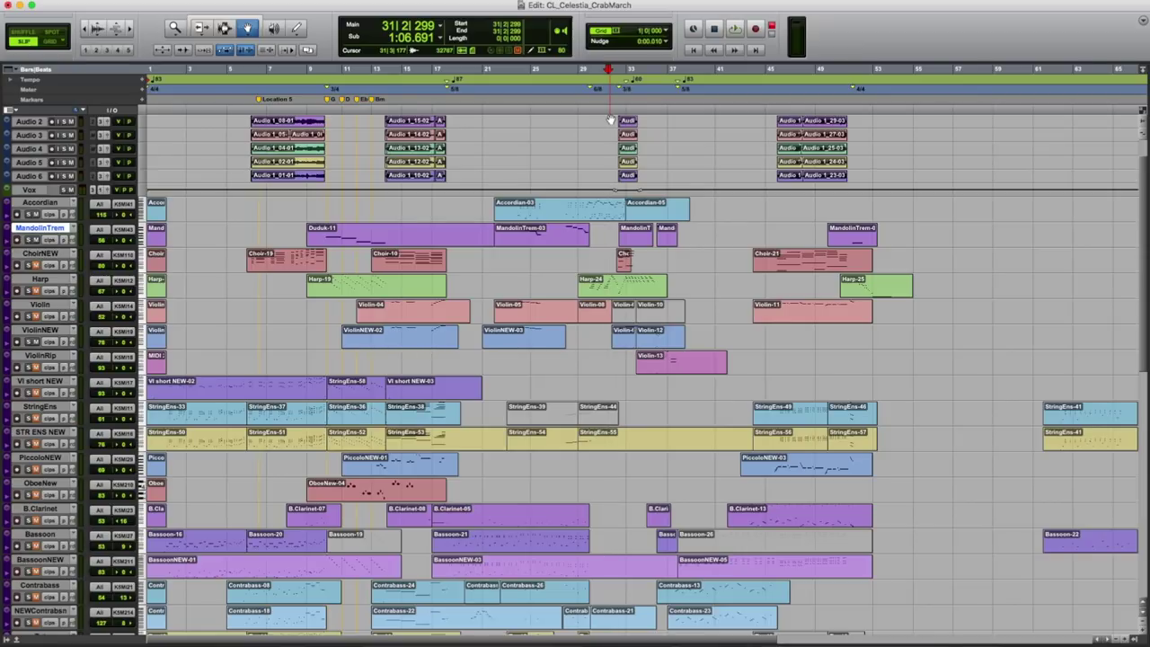
pyautogui.moveTo(609, 108); pyautogui.dragTo(611, 108)
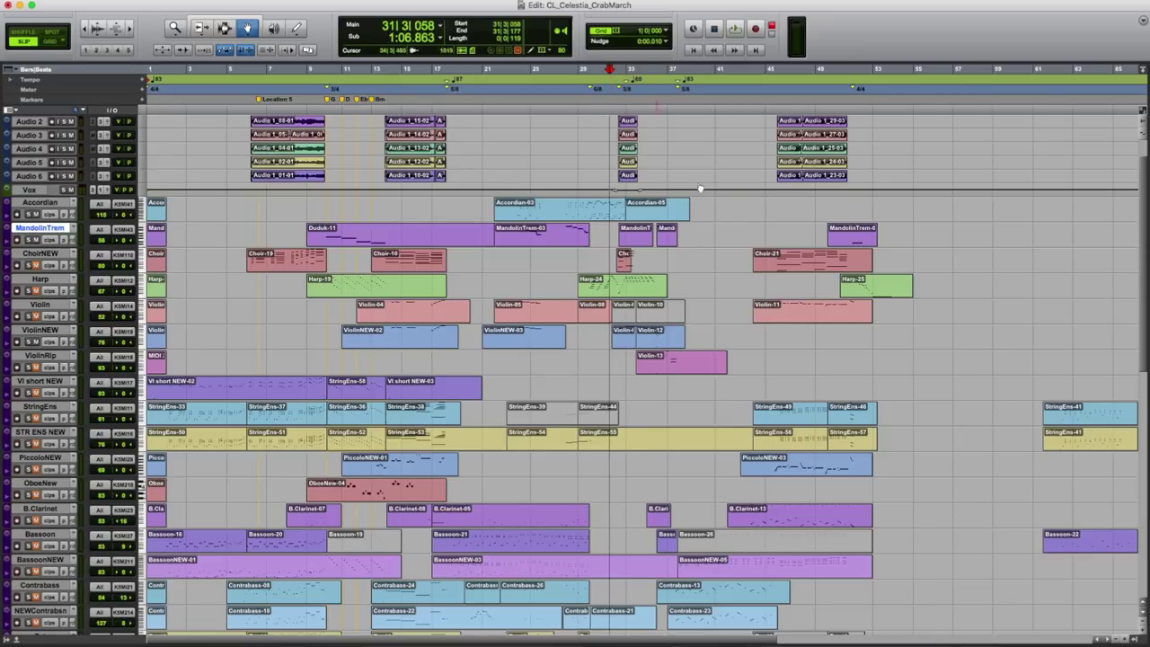
# Play the ViolinNEW part from 31|4|025, and select the Violin-12 clip on the ViolinNEW track
pyautogui.click(1123, 636)
pyautogui.doubleClick(1122, 636)
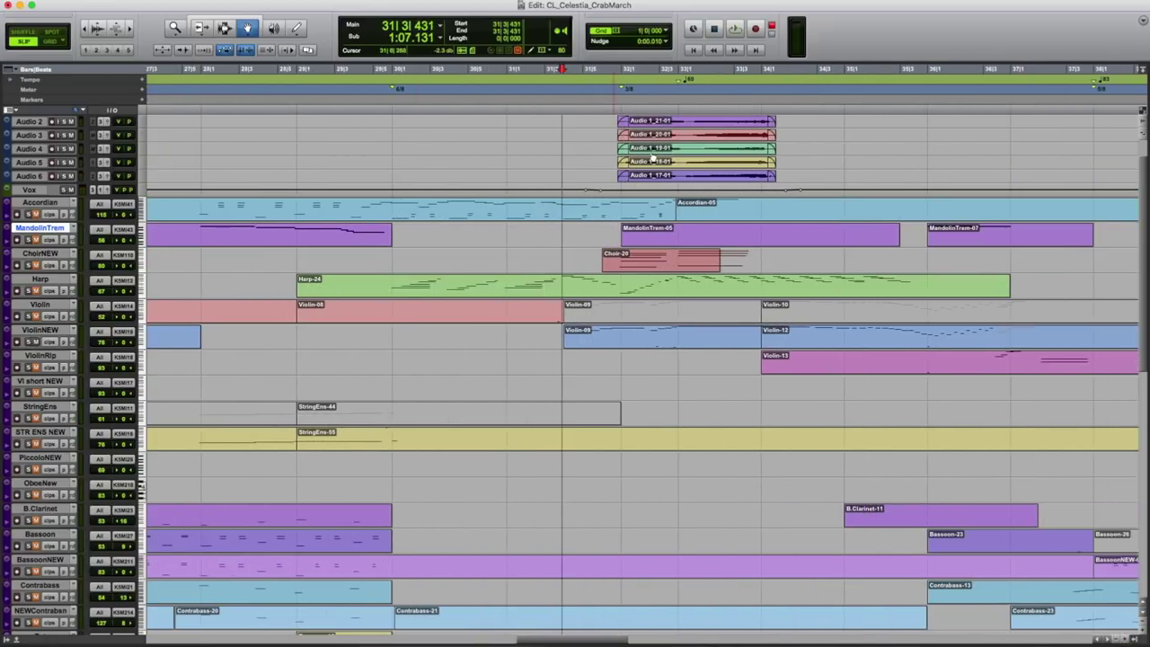
pyautogui.click(564, 110)
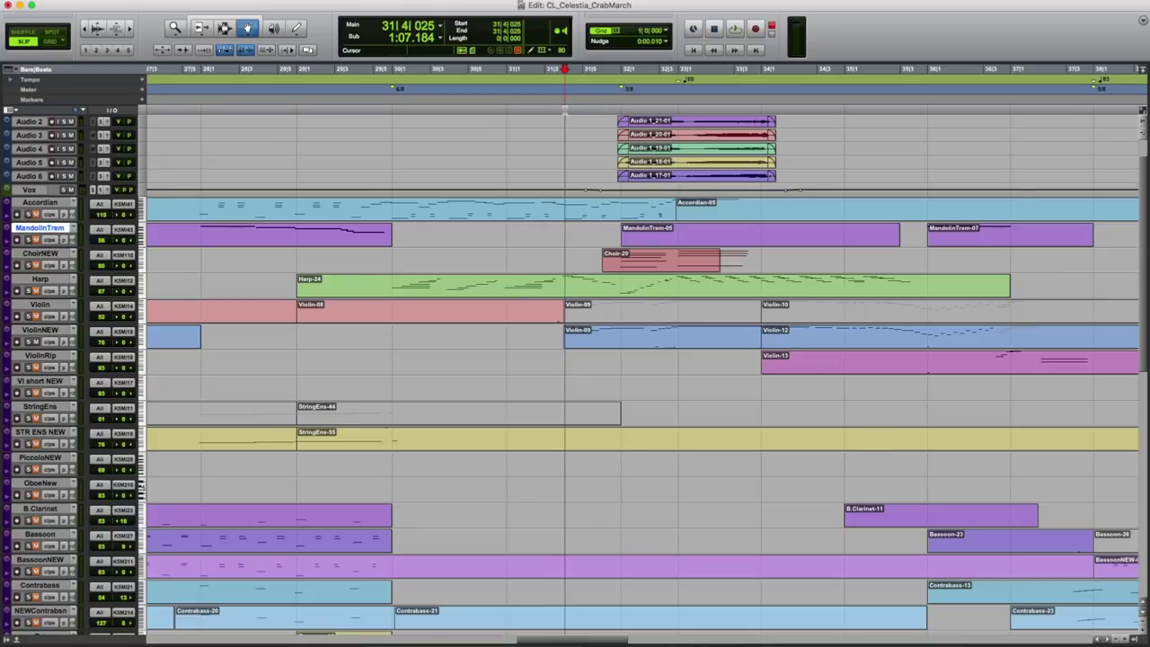
pyautogui.press('space')
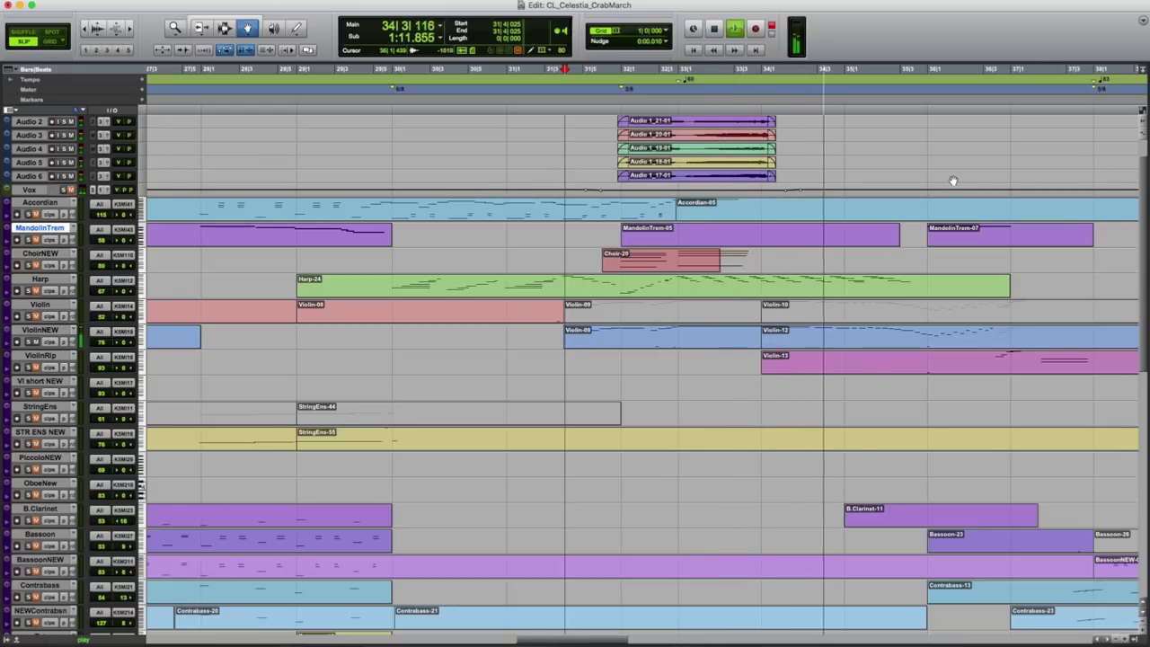
pyautogui.hscroll(5, 954, 181)
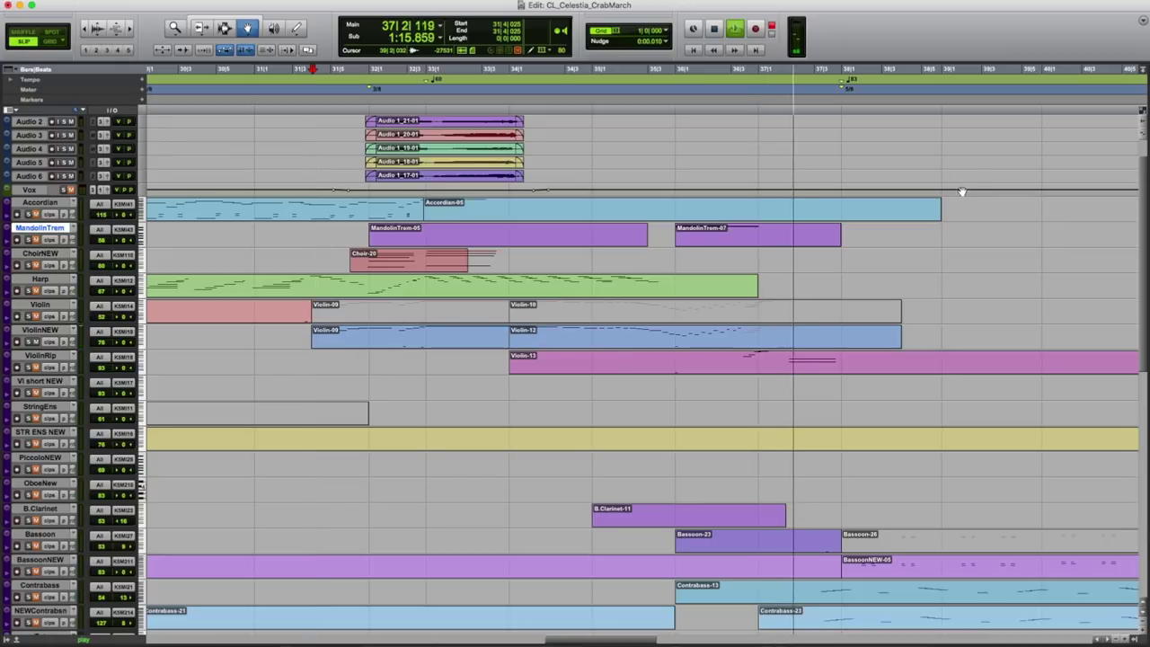
pyautogui.press('space')
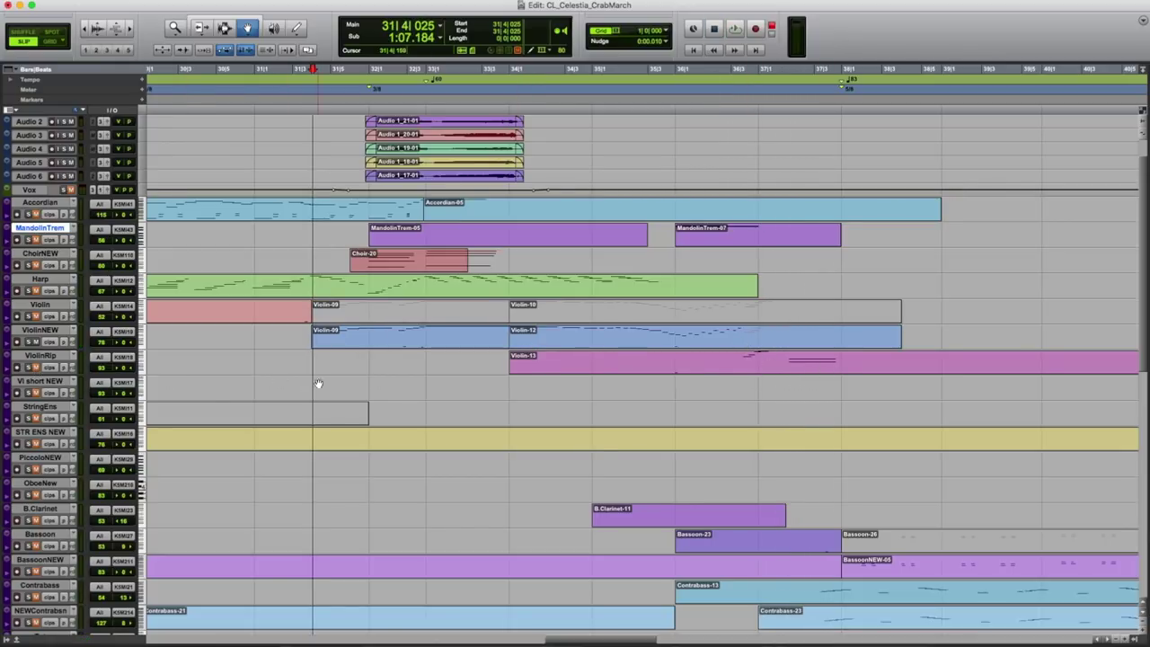
pyautogui.click(539, 336)
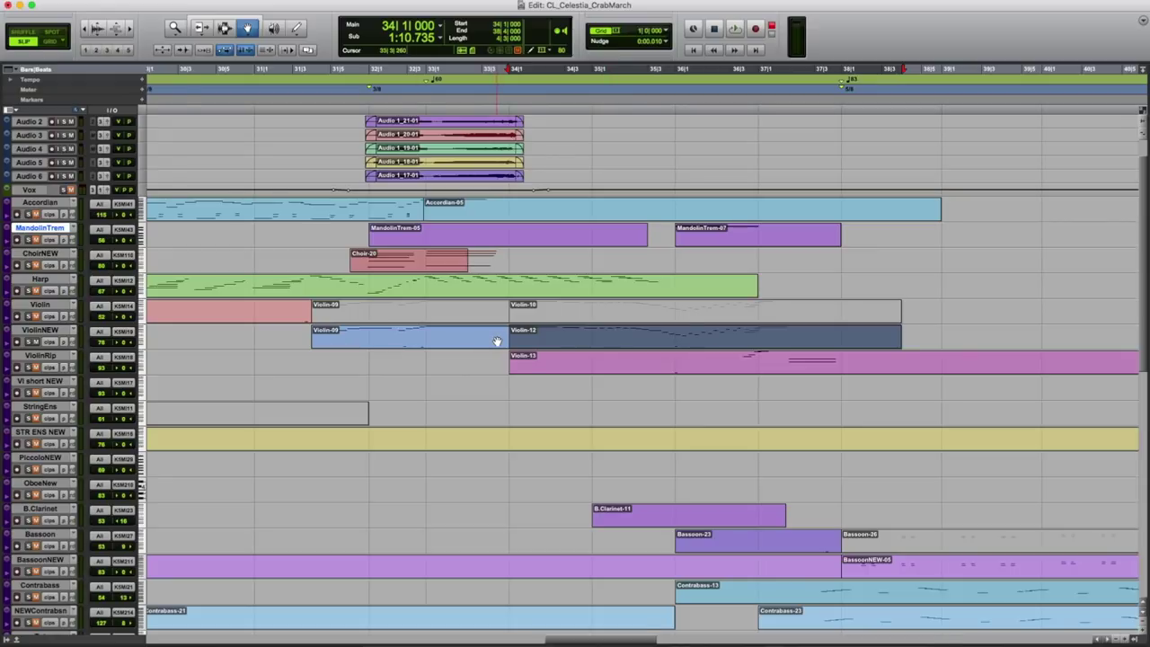
# Select the ViolinRip track, place the playback position at 33|3|342, and play the violin parts through bar 37
pyautogui.scroll(-1, 497, 341)
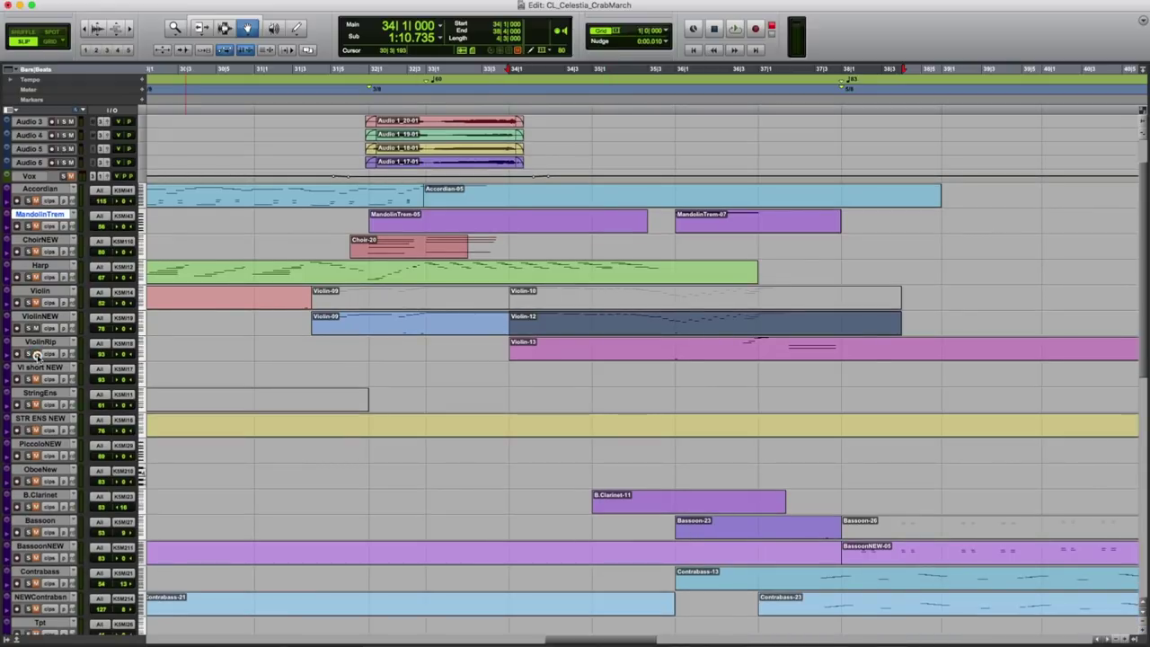
pyautogui.click(43, 343)
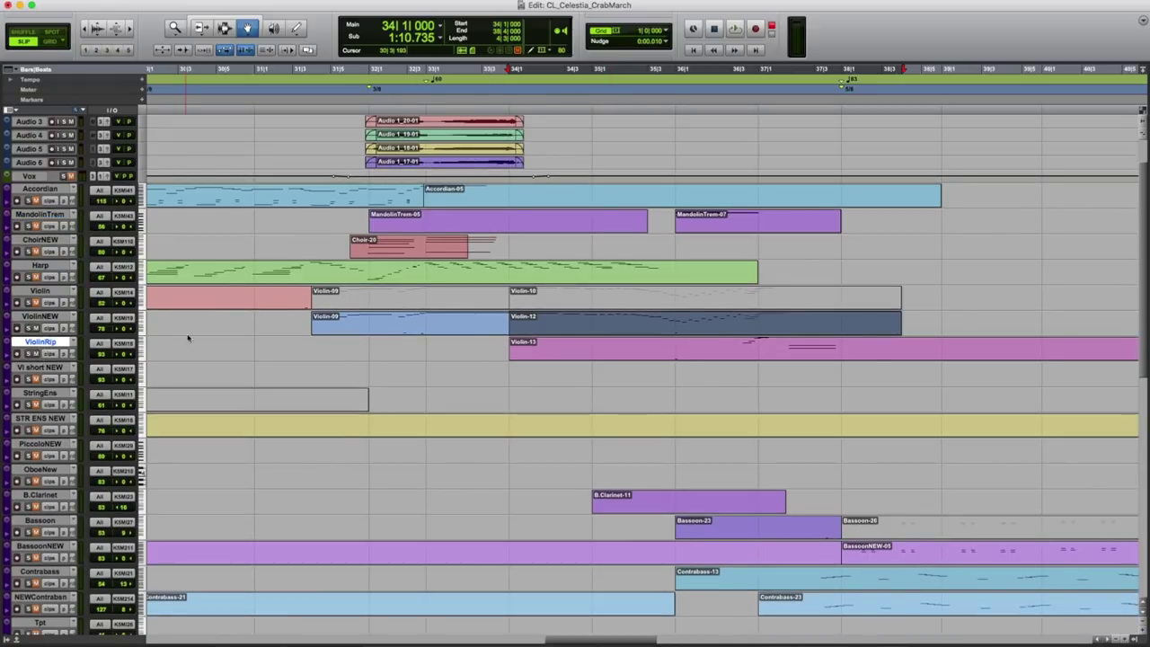
pyautogui.click(657, 106)
pyautogui.click(501, 110)
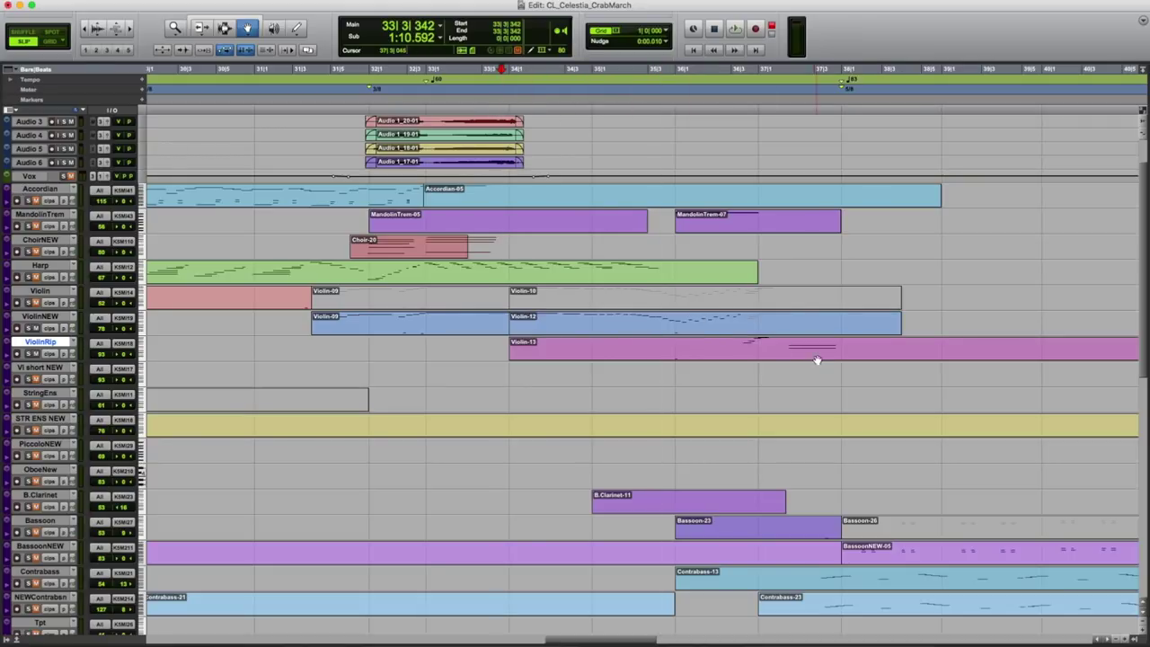
pyautogui.press('space')
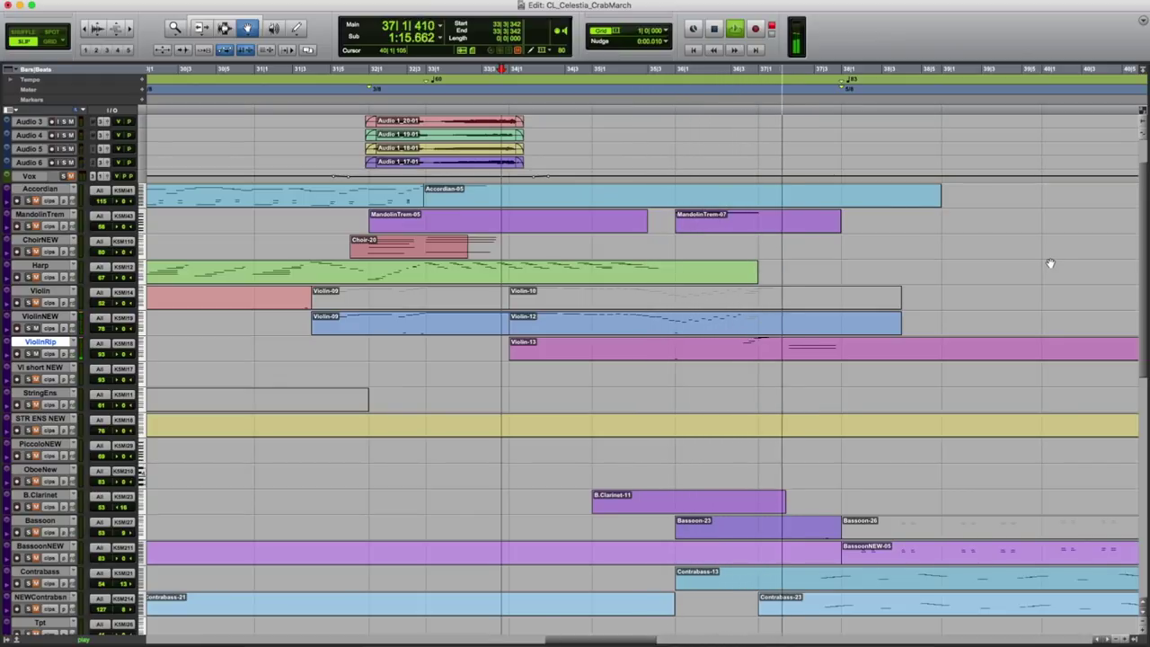
pyautogui.press('space')
# Select the ViolinNEW track, and examine the violin patches loaded in the K5 Strings Kontakt instance
pyautogui.click(243, 324)
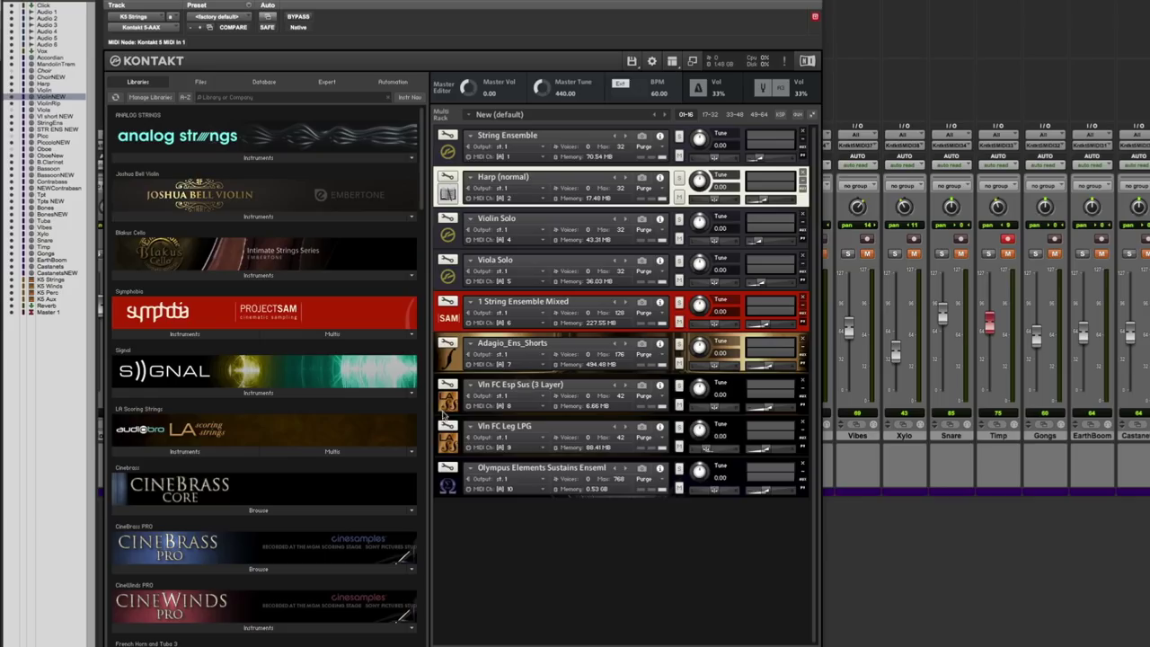
pyautogui.click(446, 401)
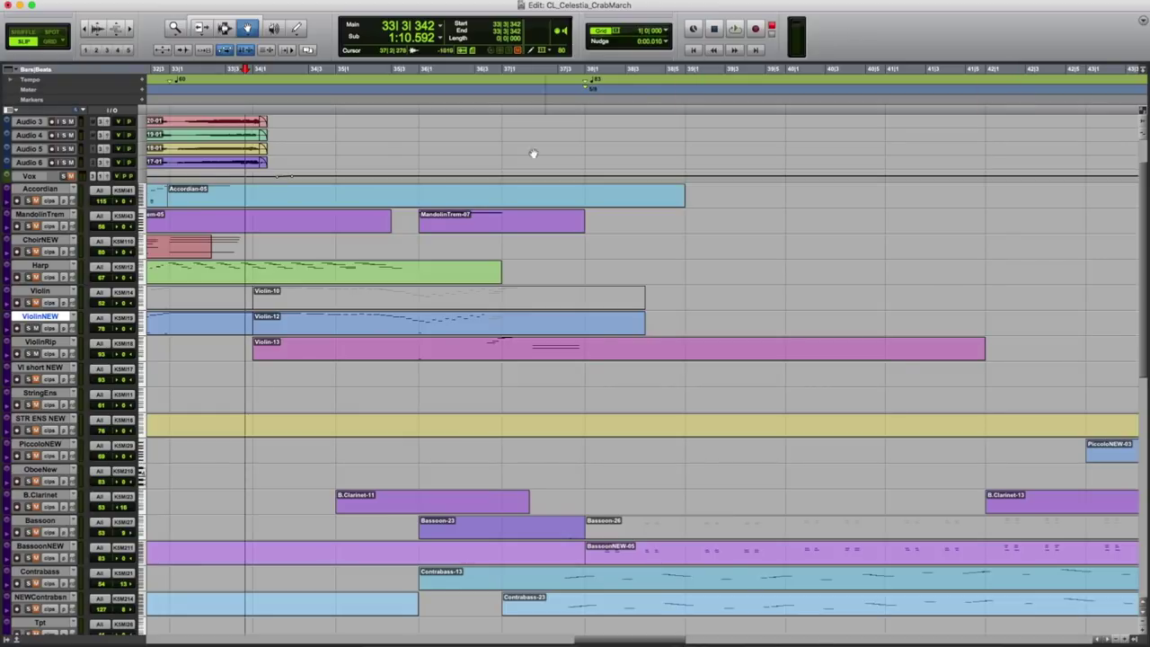
# Split the BonesNEW clip at 37|1|068, and select the part running to bar 53
pyautogui.click(504, 110)
pyautogui.scroll(-12, 770, 300)
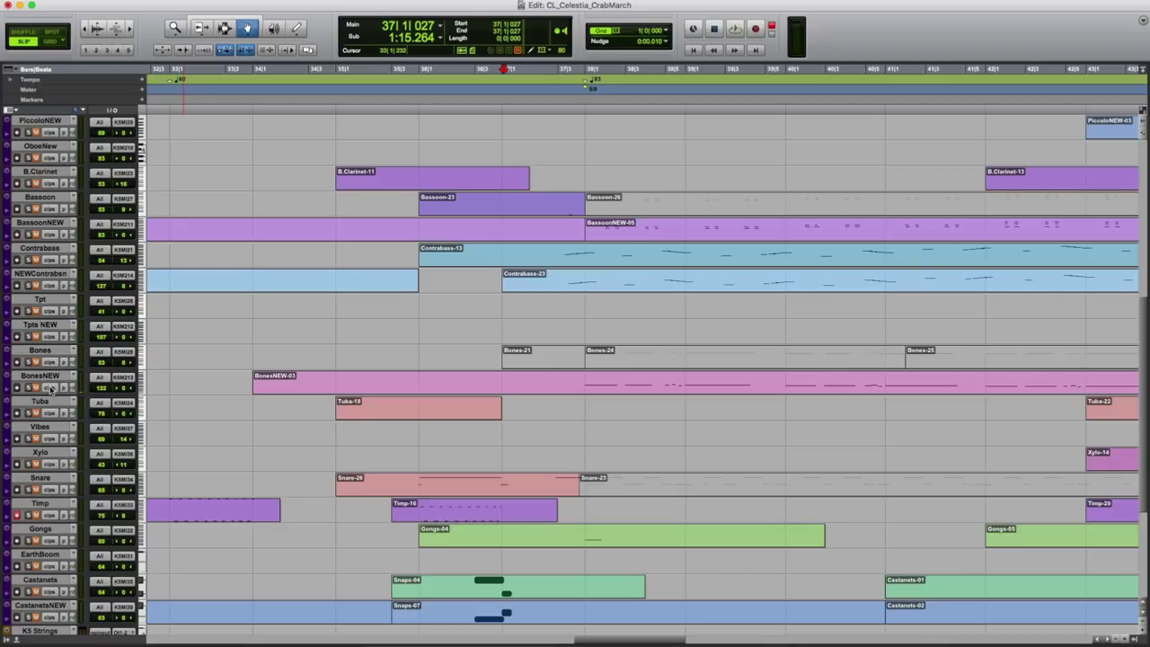
pyautogui.click(822, 381)
pyautogui.press('super+bracketleft')
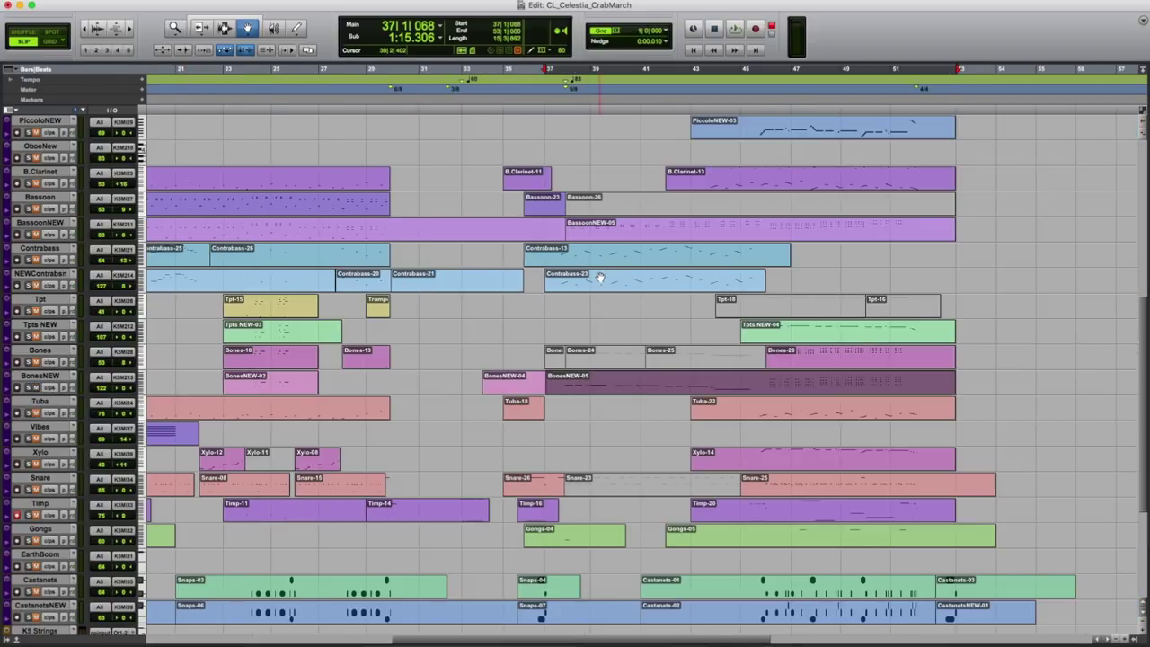
# Place the playback position at 37|1|398, and play the BonesNEW part from there
pyautogui.scroll(6, 599, 277)
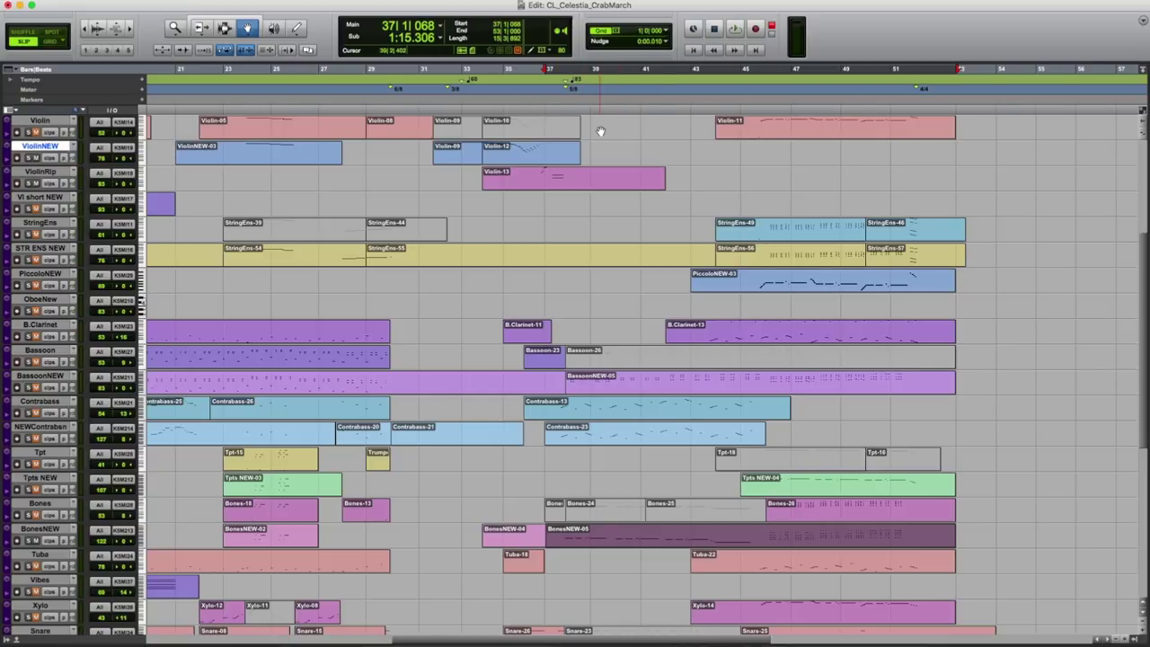
pyautogui.press('space')
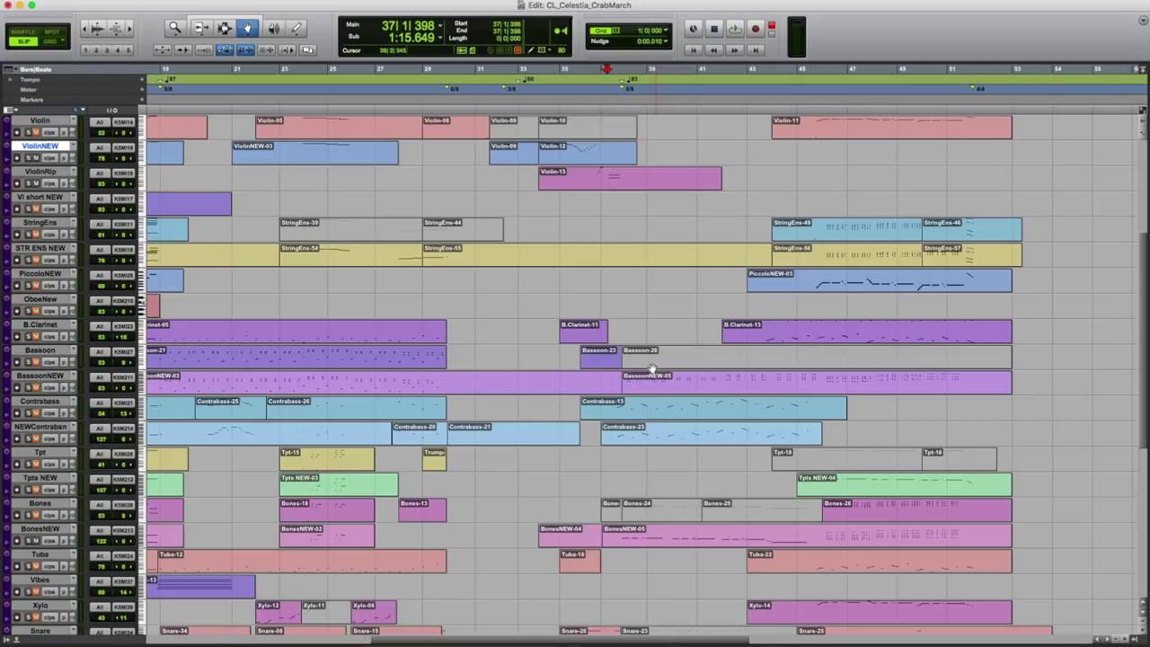
pyautogui.press('space')
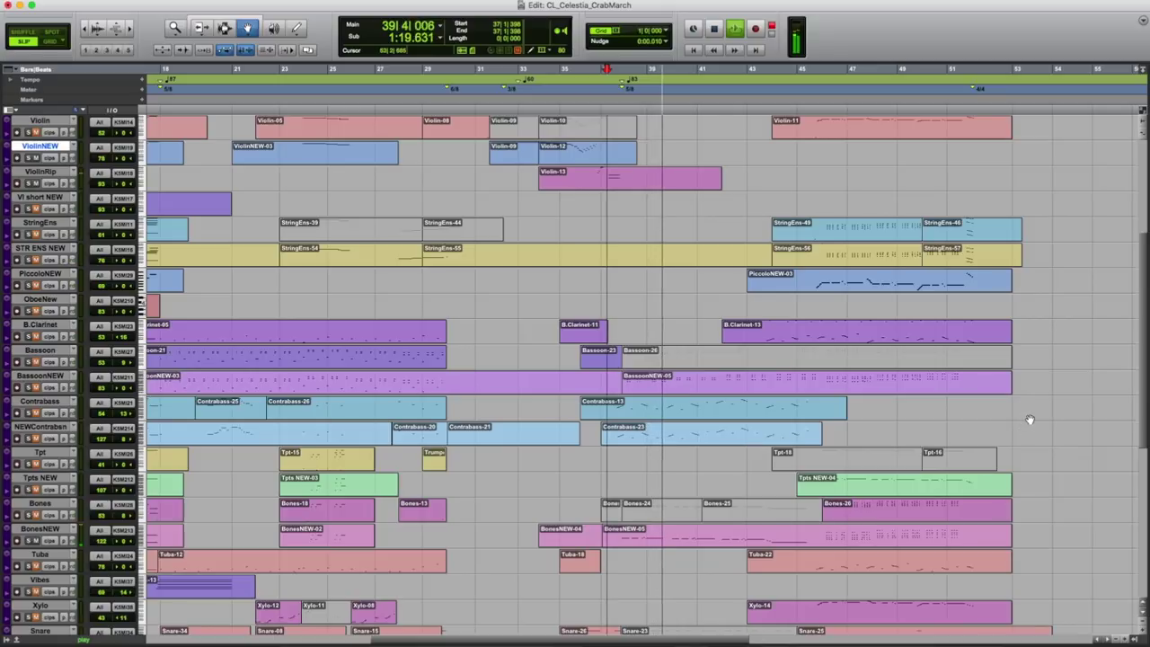
# Open the BonesNEW-05 clip in the MIDI Editor, and add a sustain (64) hold from about 37|3|000 to 38|4|000
pyautogui.doubleClick(665, 533)
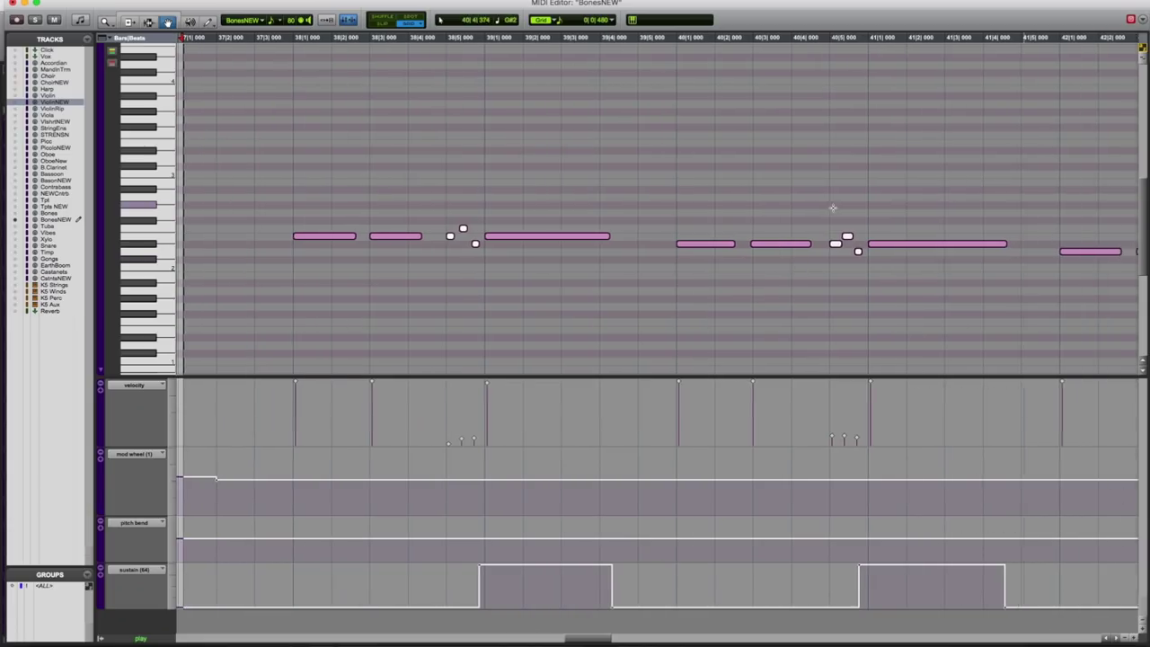
pyautogui.scroll(-4, 833, 207)
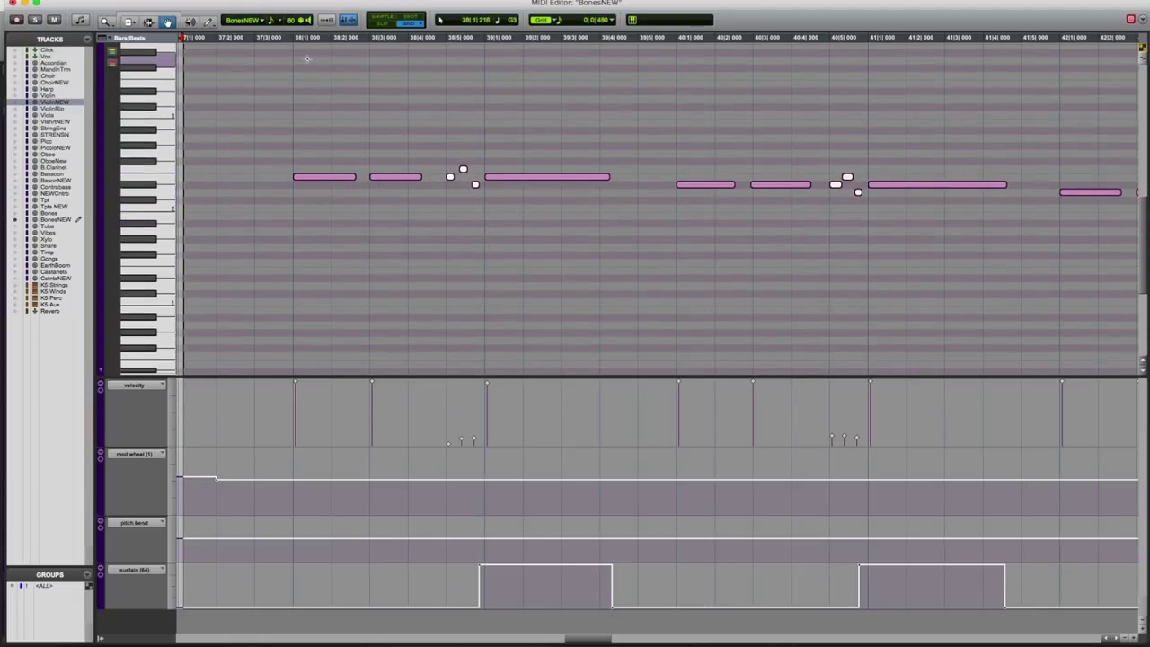
pyautogui.click(284, 41)
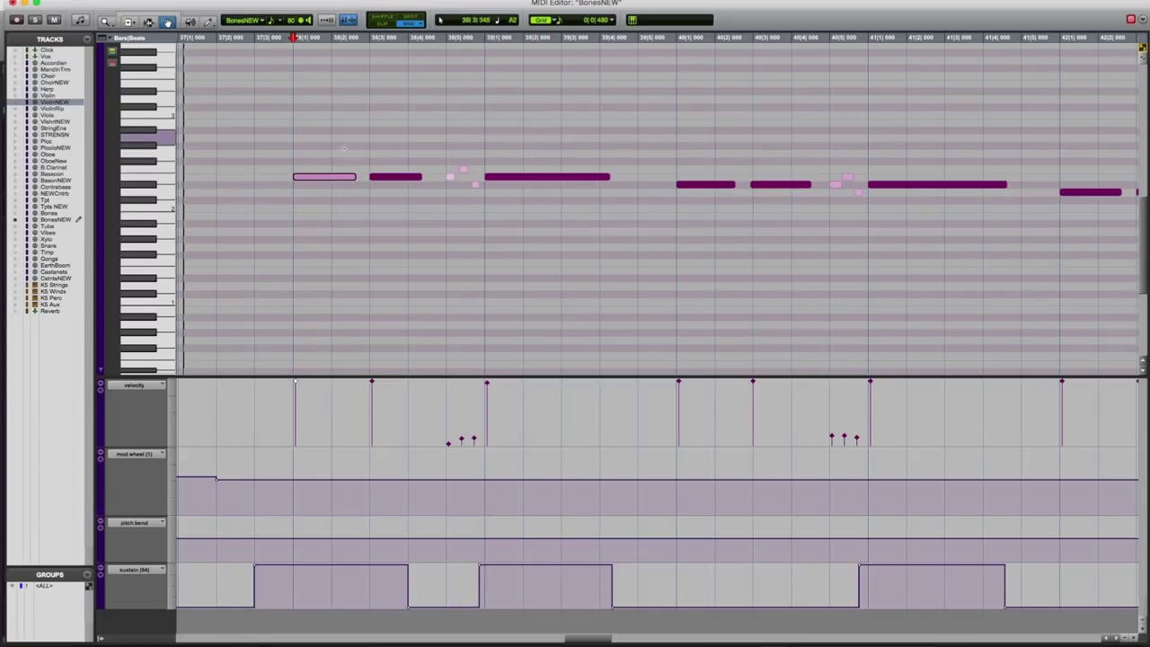
# Select the short note at 38|5|027, play the BonesNEW notes from 37|3|000, and return to the Edit window
pyautogui.click(449, 444)
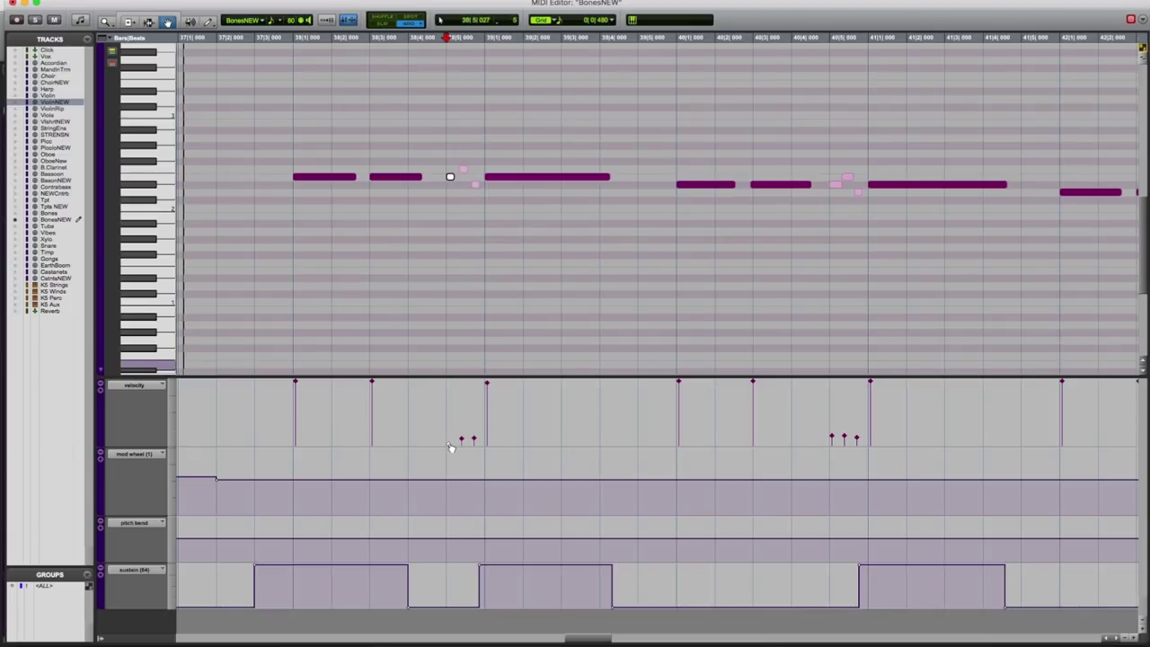
pyautogui.click(284, 44)
pyautogui.click(255, 38)
pyautogui.press('space')
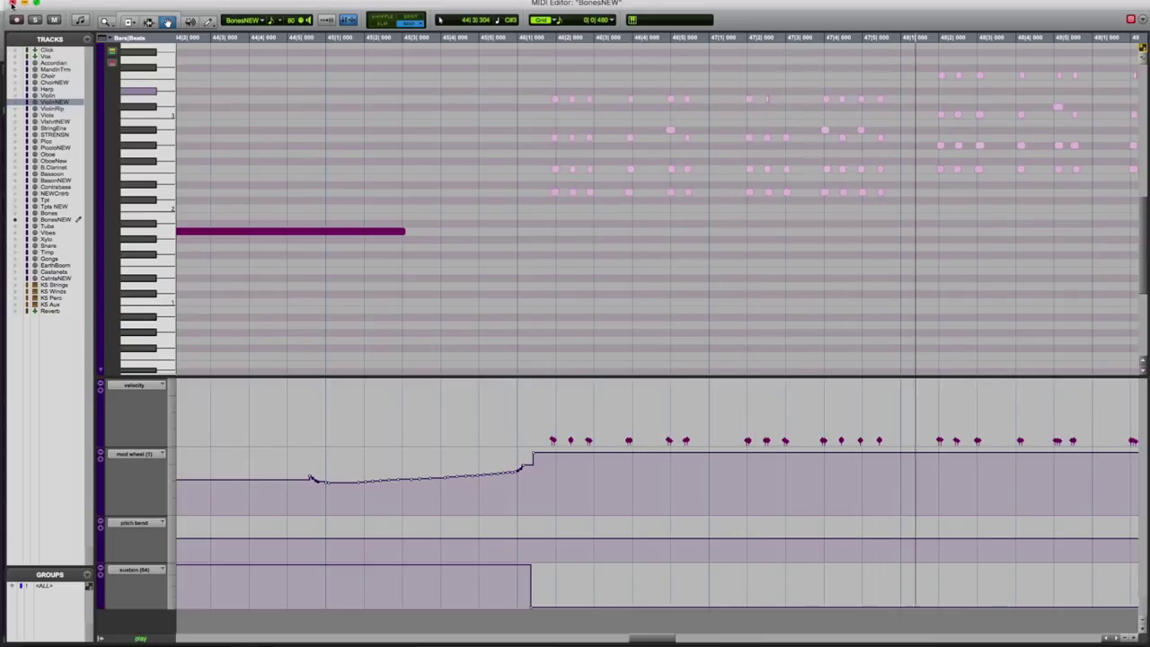
pyautogui.click(11, 4)
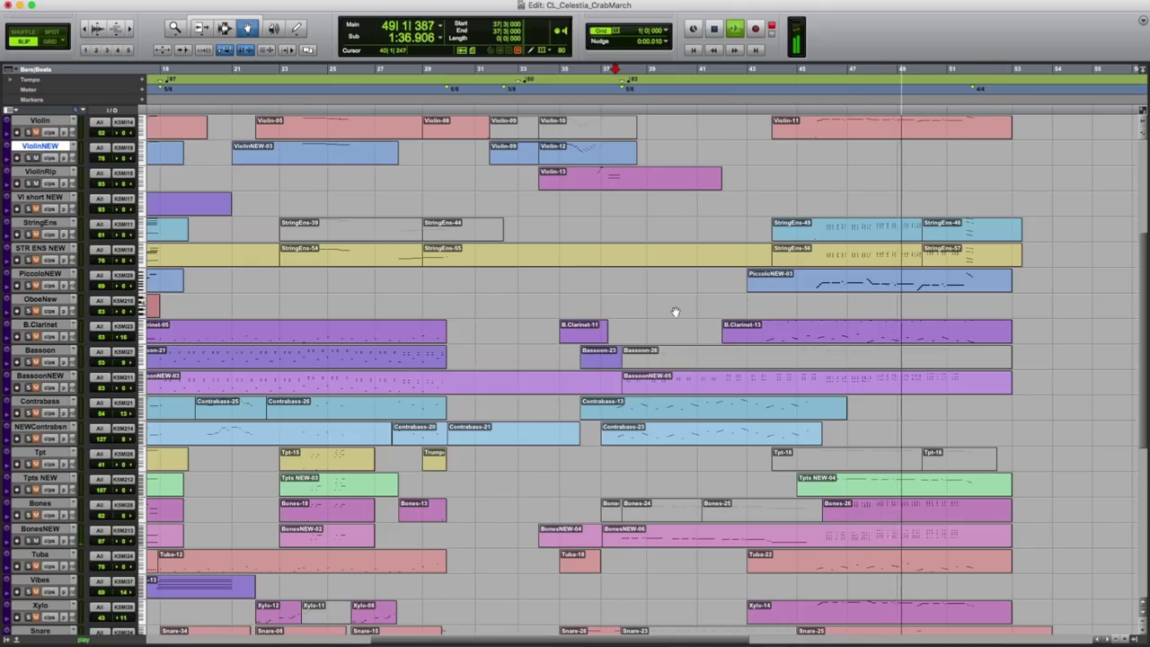
pyautogui.press('space')
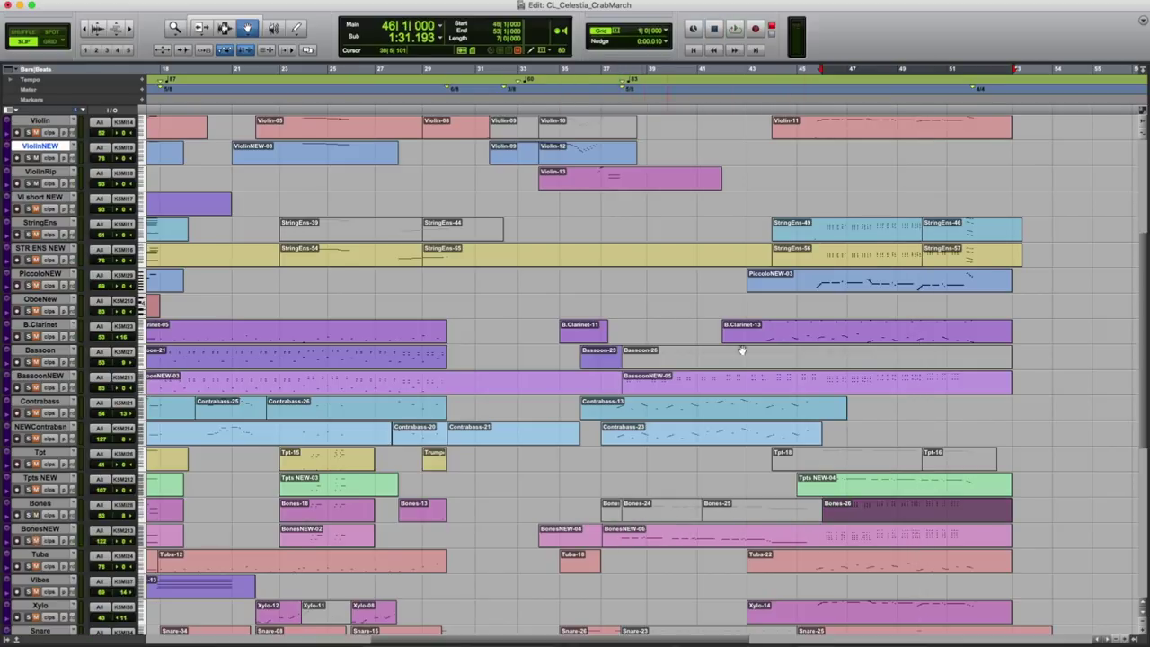
# Place the playback position at 45|4|354, and play the Bones and BonesNEW parts from there for comparison
pyautogui.click(815, 106)
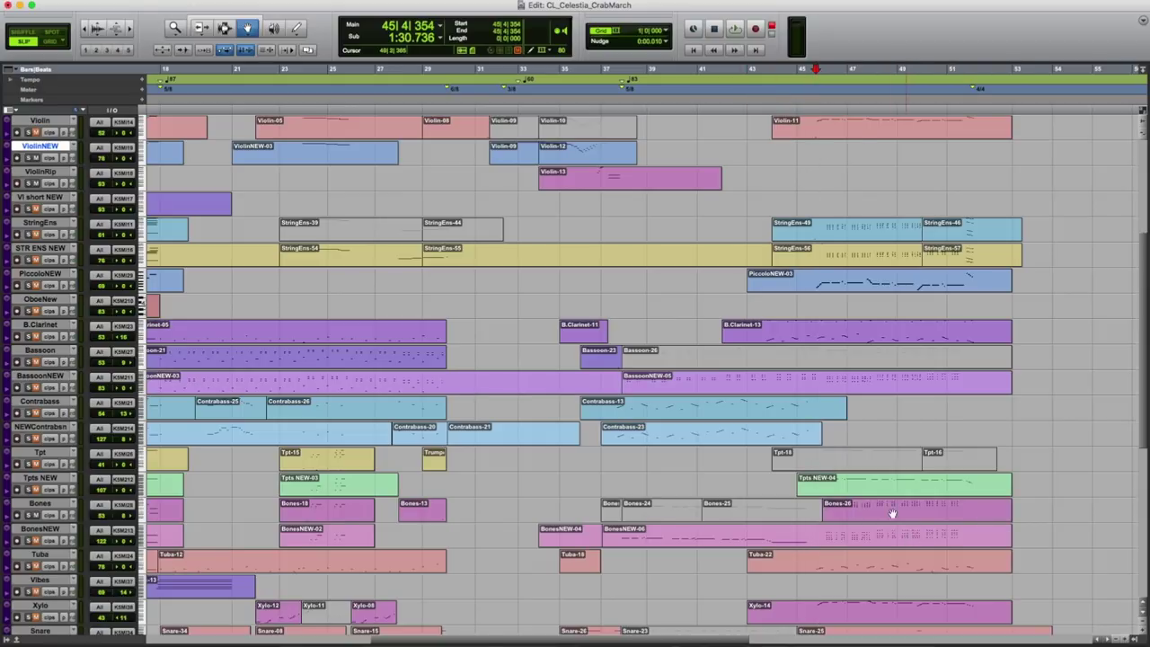
pyautogui.press('space')
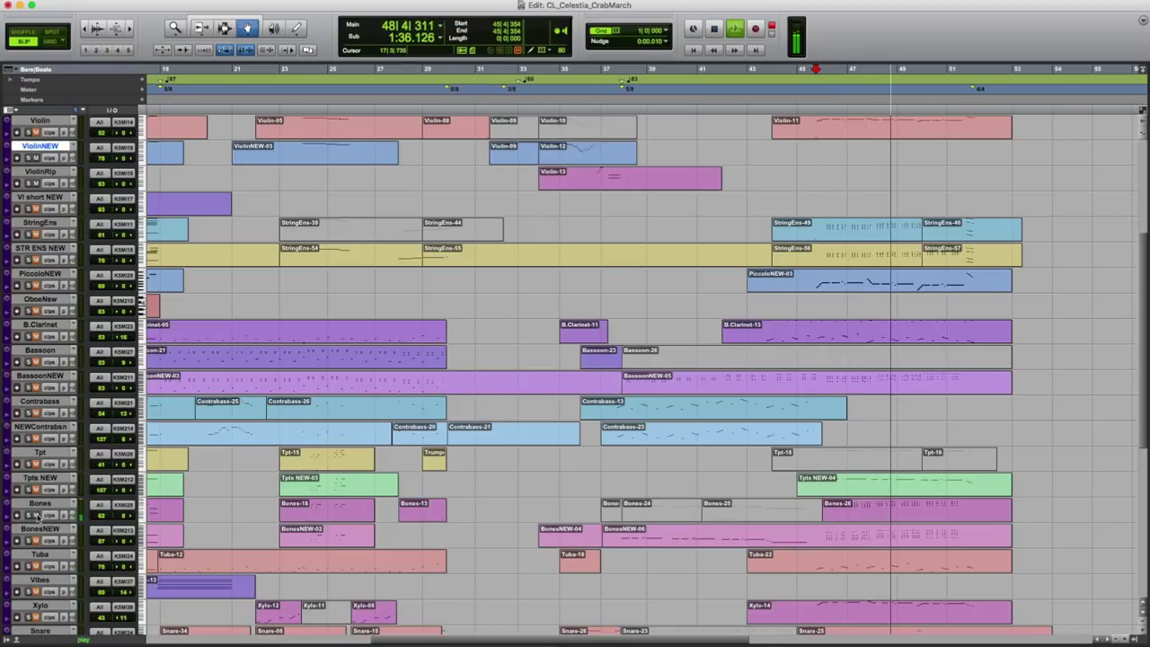
pyautogui.press('space')
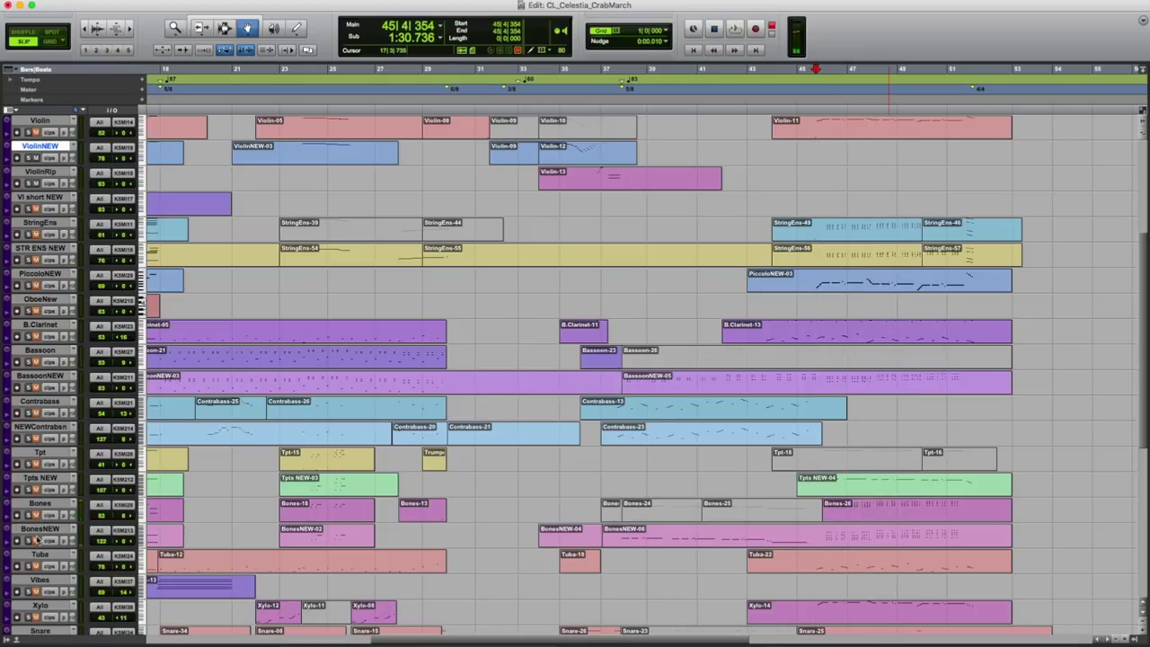
pyautogui.press('space')
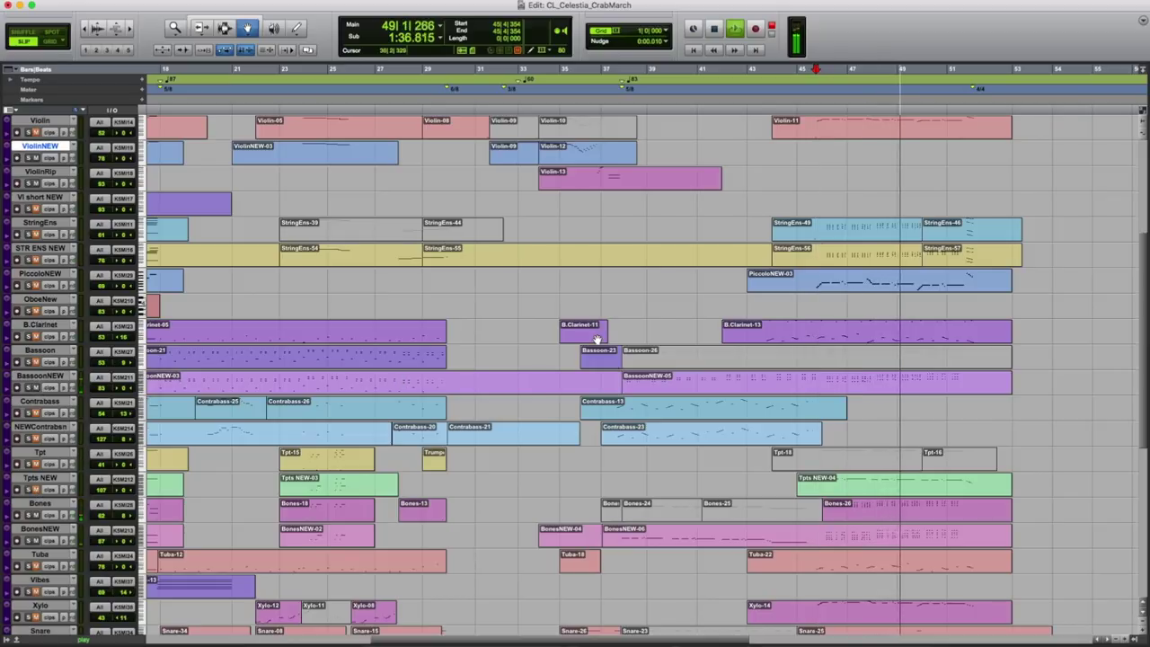
pyautogui.press('space')
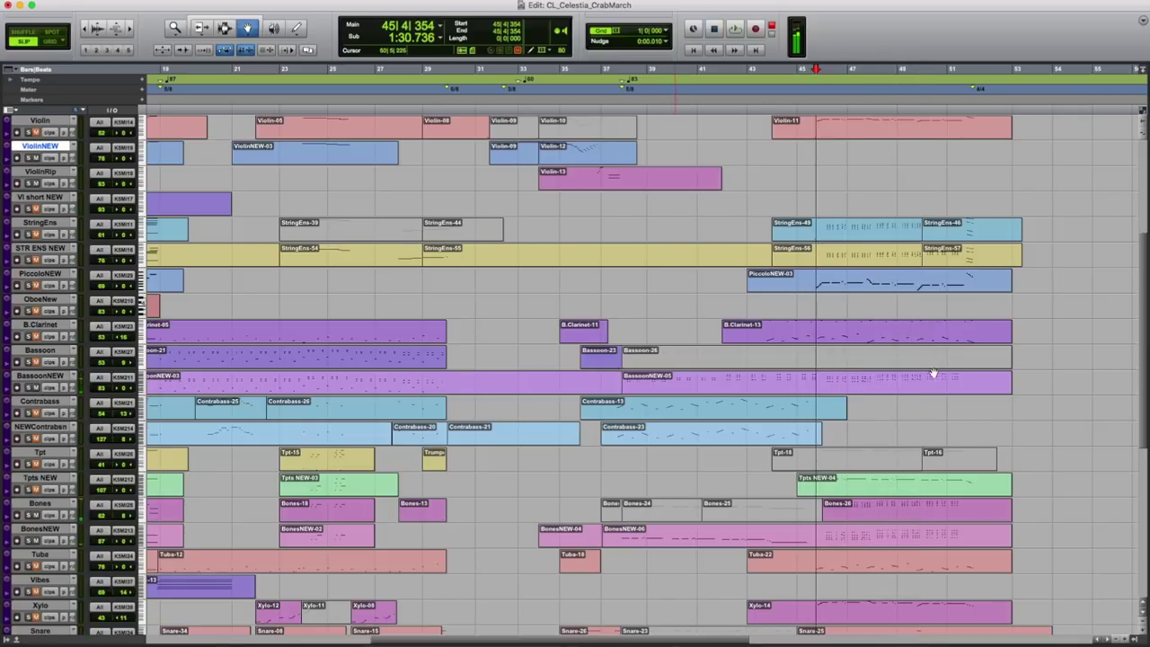
# Open the BassoonNEW-05 clip in the MIDI Editor, examine its notes and velocities through bar 51, and close the editor
pyautogui.click(908, 378)
pyautogui.doubleClick(908, 378)
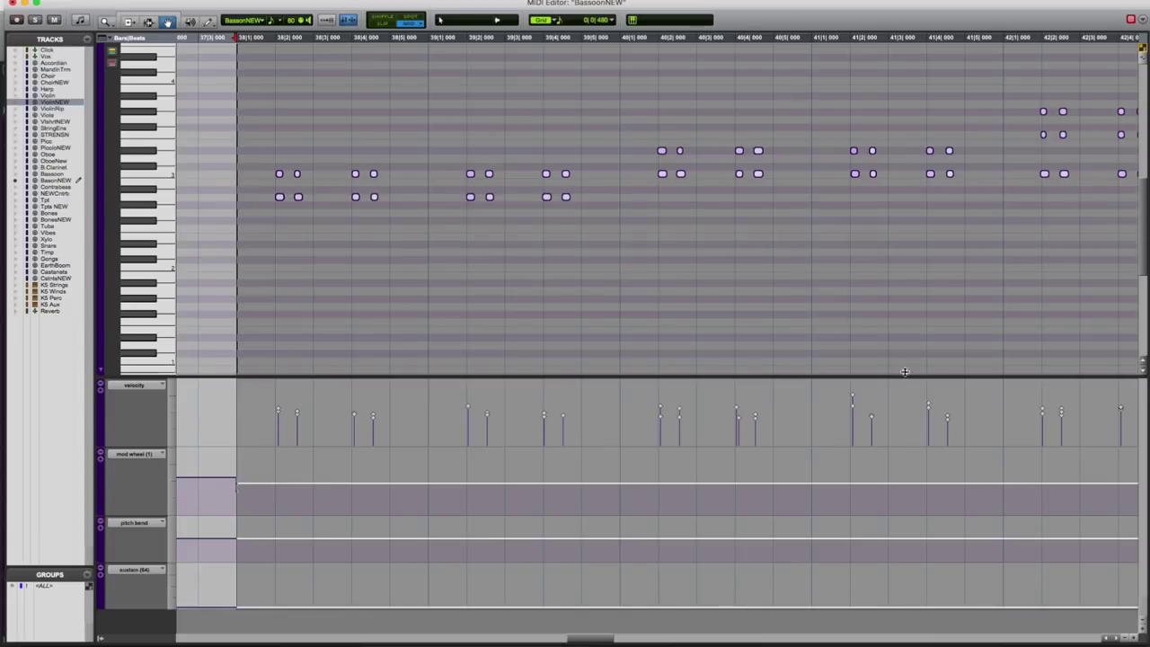
pyautogui.hscroll(-5, 852, 282)
pyautogui.hscroll(10, 864, 283)
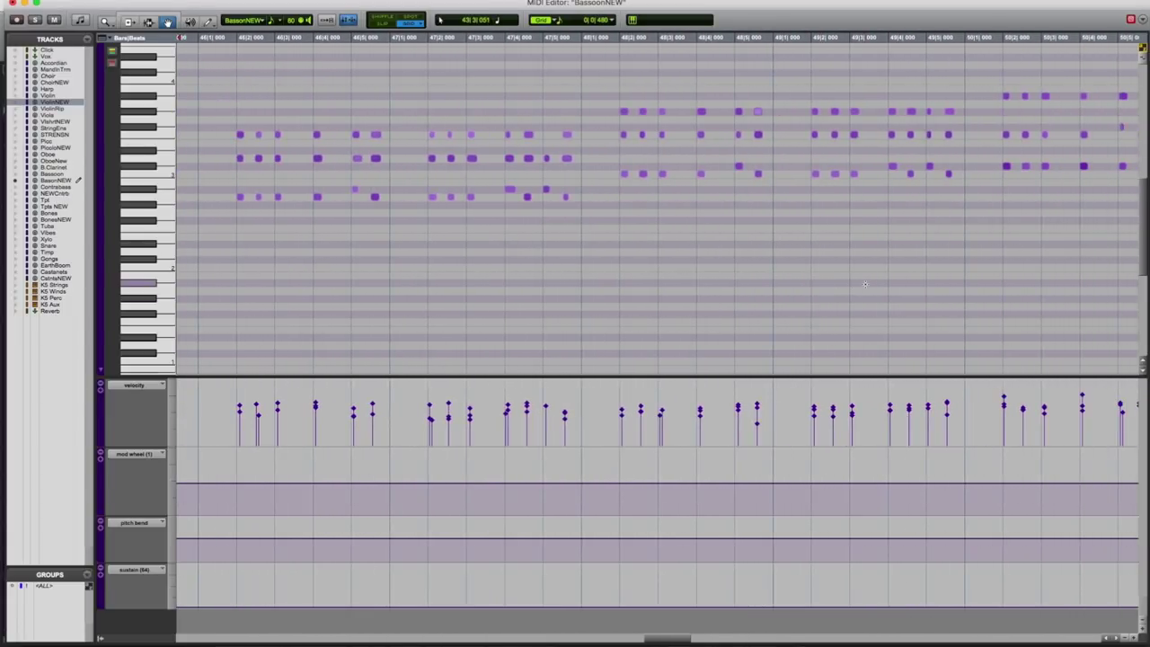
pyautogui.hscroll(2, 865, 284)
pyautogui.hscroll(4, 865, 284)
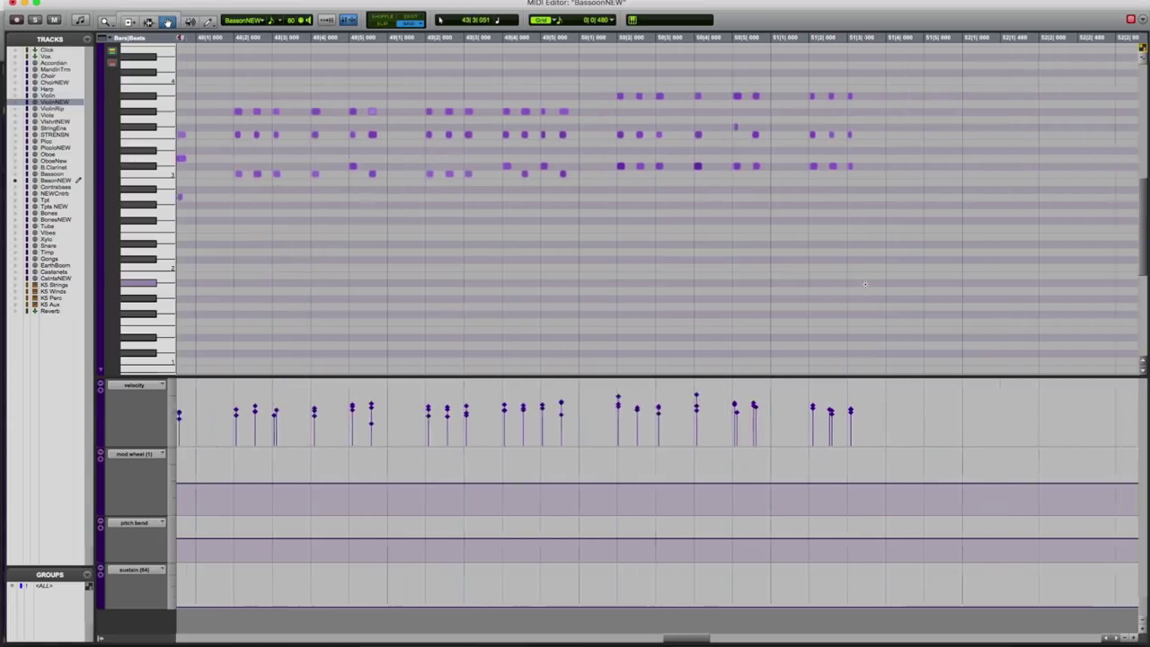
pyautogui.press('super+w')
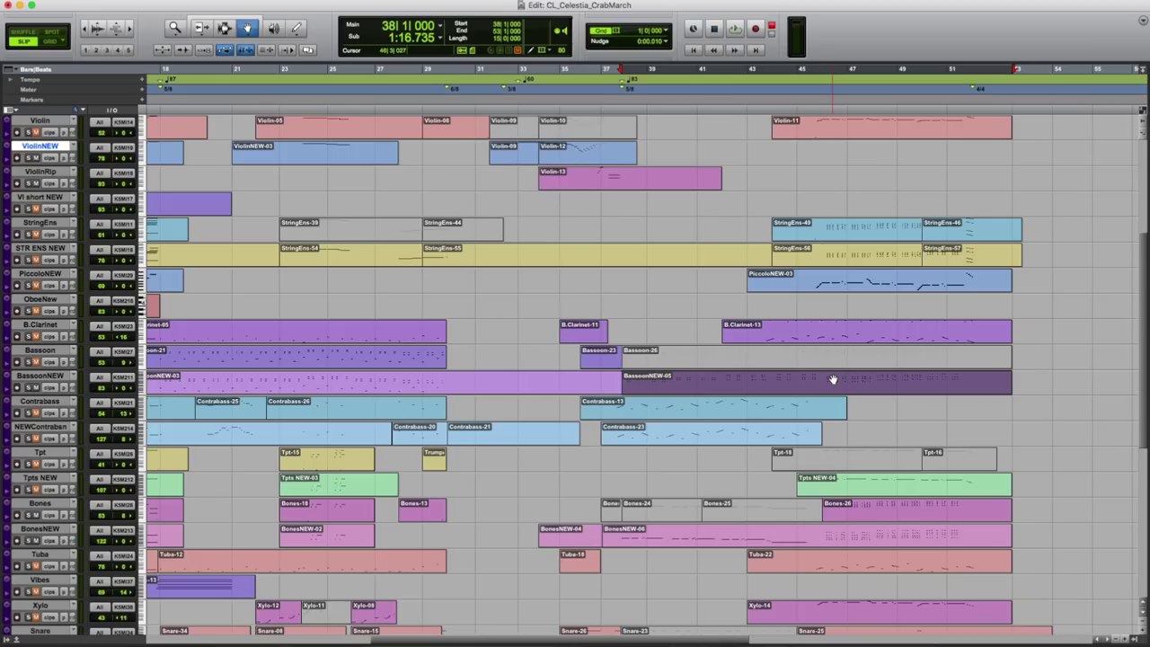
# Move the playback position to 34|3|301 near the Violin-12 clip, and look over the tracks from Audio 5 down to the percussion
pyautogui.hscroll(-2, 855, 202)
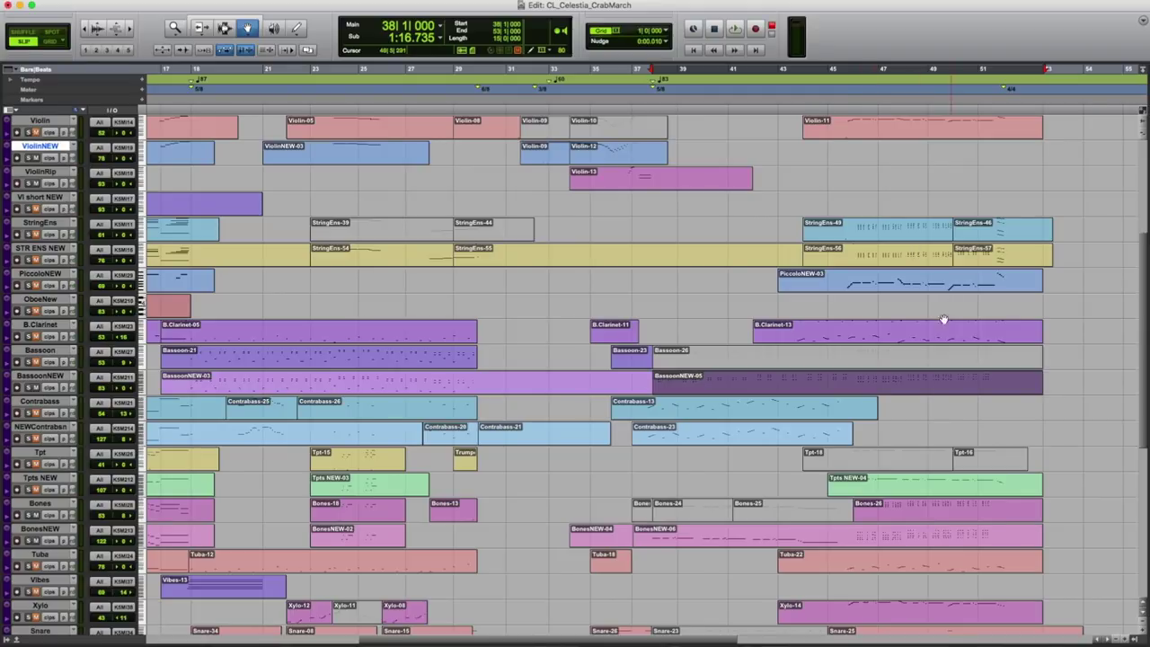
pyautogui.click(638, 111)
pyautogui.hscroll(-6, 493, 149)
pyautogui.click(499, 149)
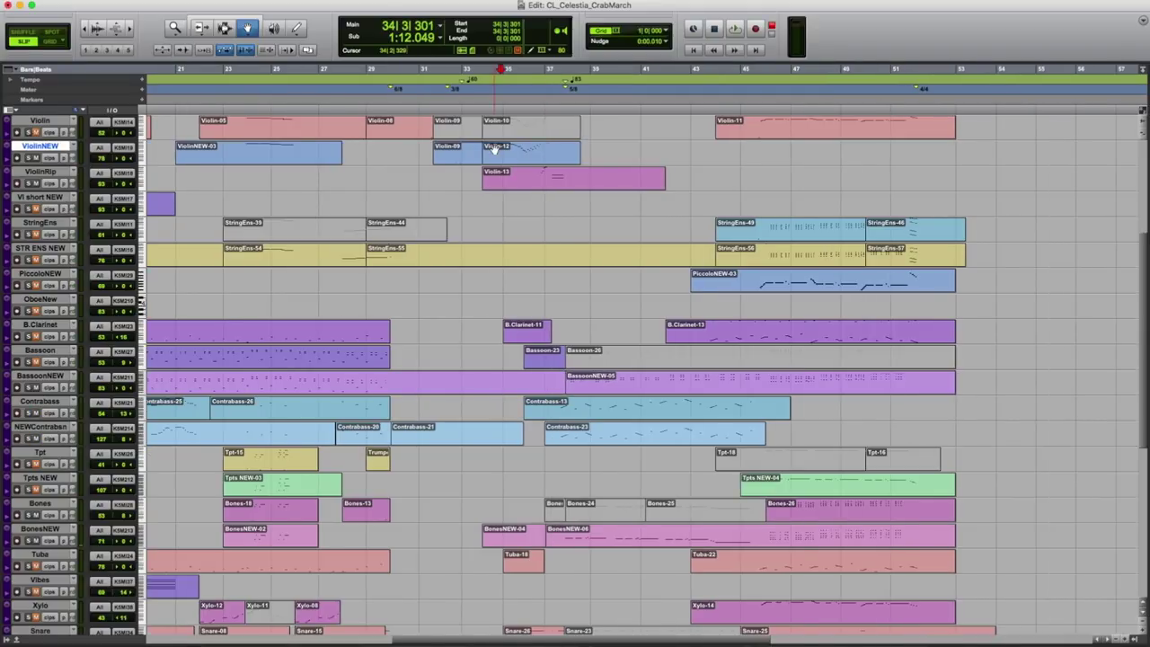
pyautogui.scroll(6, 505, 180)
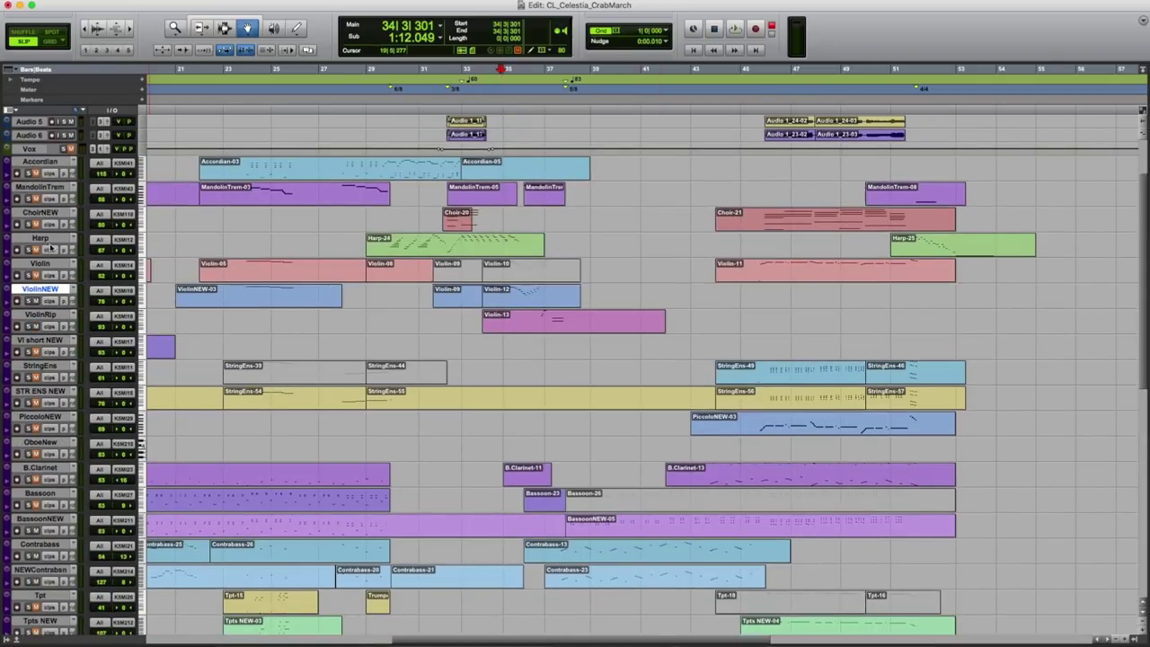
pyautogui.scroll(-12, 708, 318)
# Place the playback position at 36|3|096, and play the BassoonNEW and BonesNEW parts together from there
pyautogui.click(539, 202)
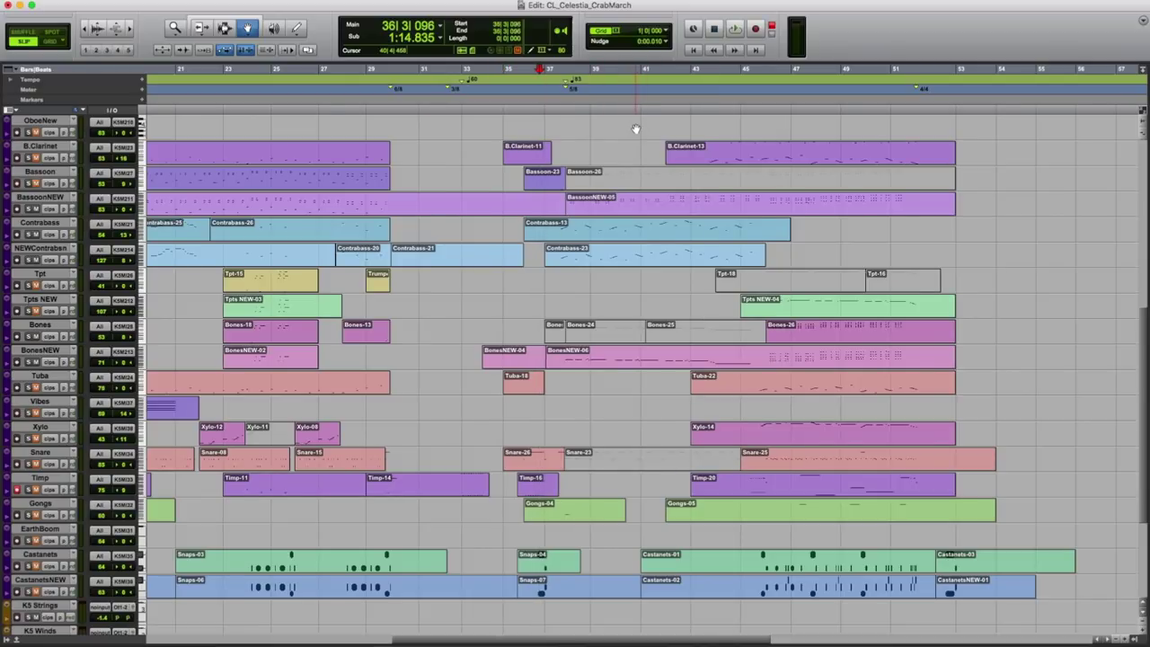
pyautogui.scroll(-1, 635, 128)
pyautogui.scroll(3, 764, 208)
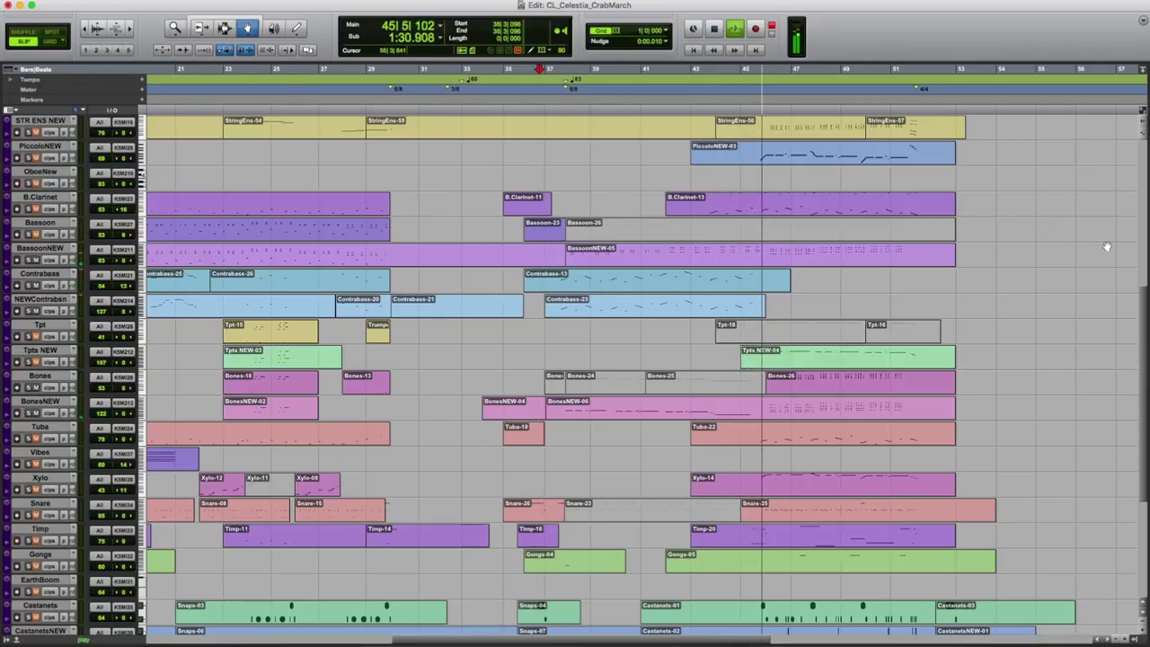
pyautogui.press('space')
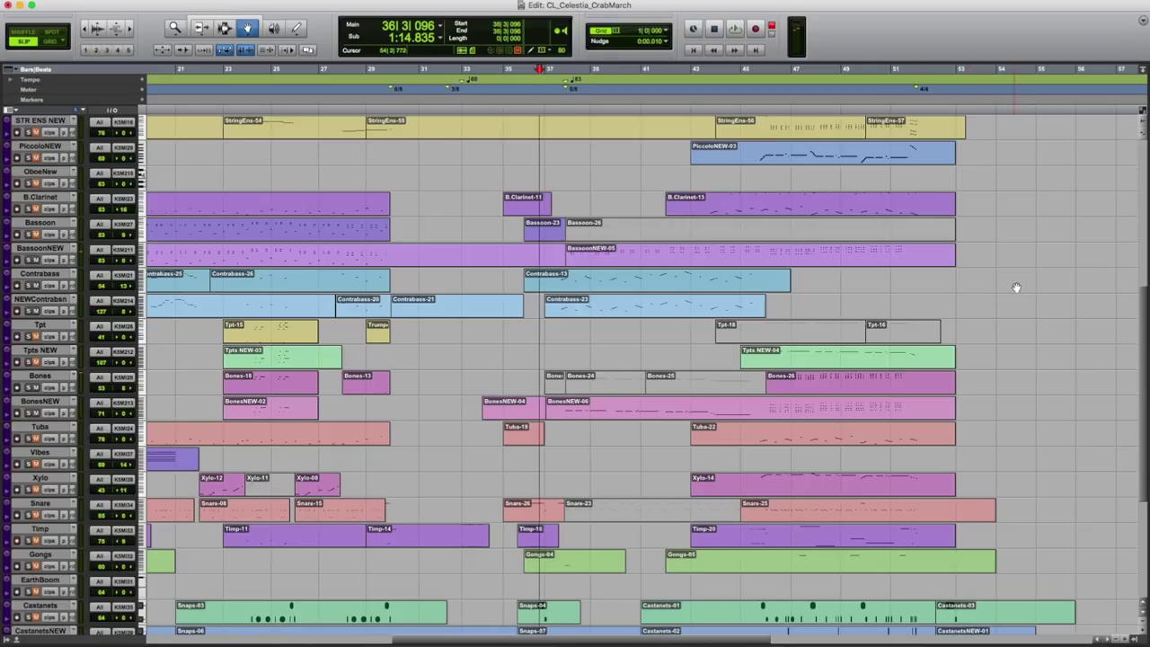
# Bring the percussion tracks into view, place the playback position at 45|4|126, and play the winds, brass and percussion from there
pyautogui.scroll(-5, 1042, 291)
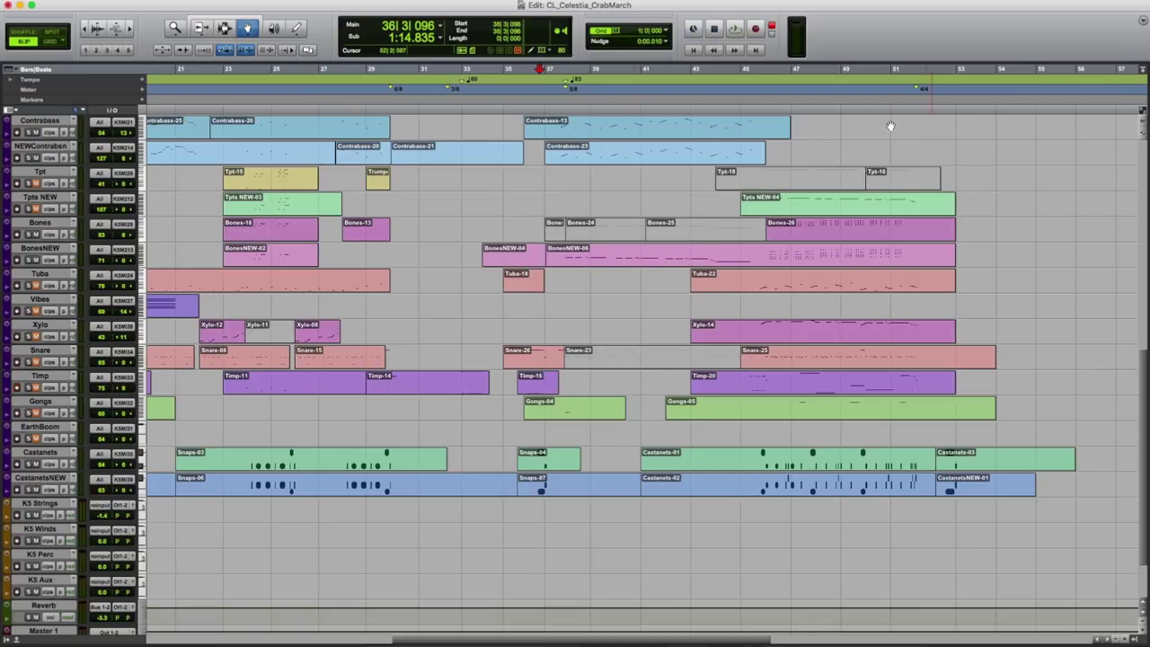
pyautogui.click(762, 111)
pyautogui.press('space')
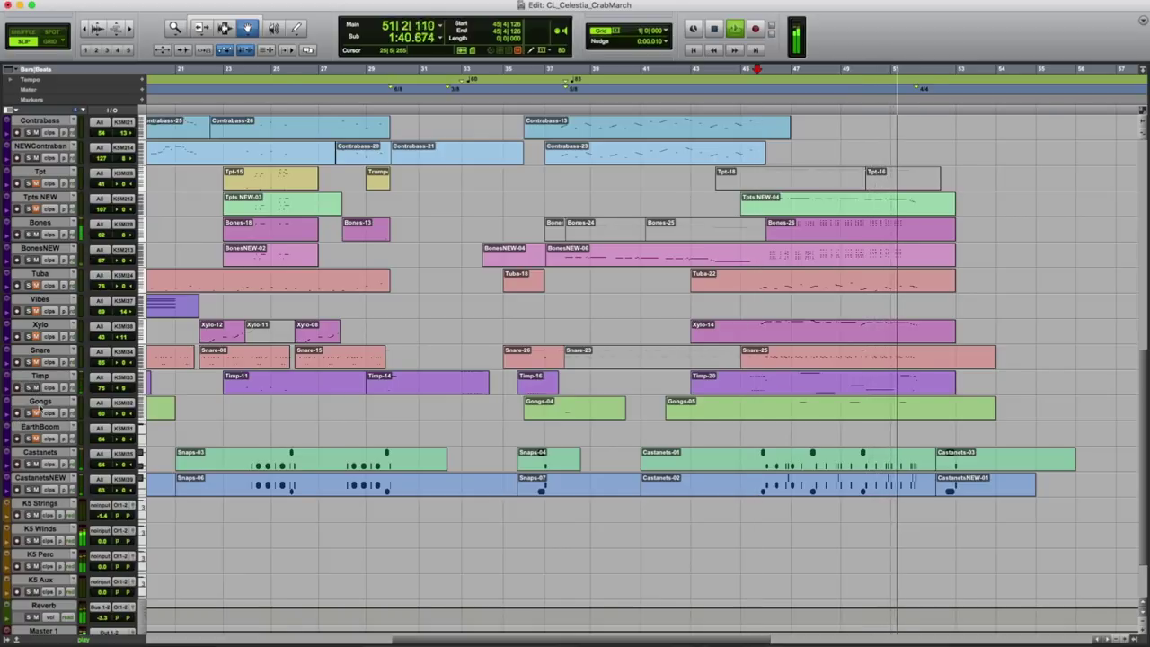
pyautogui.press('space')
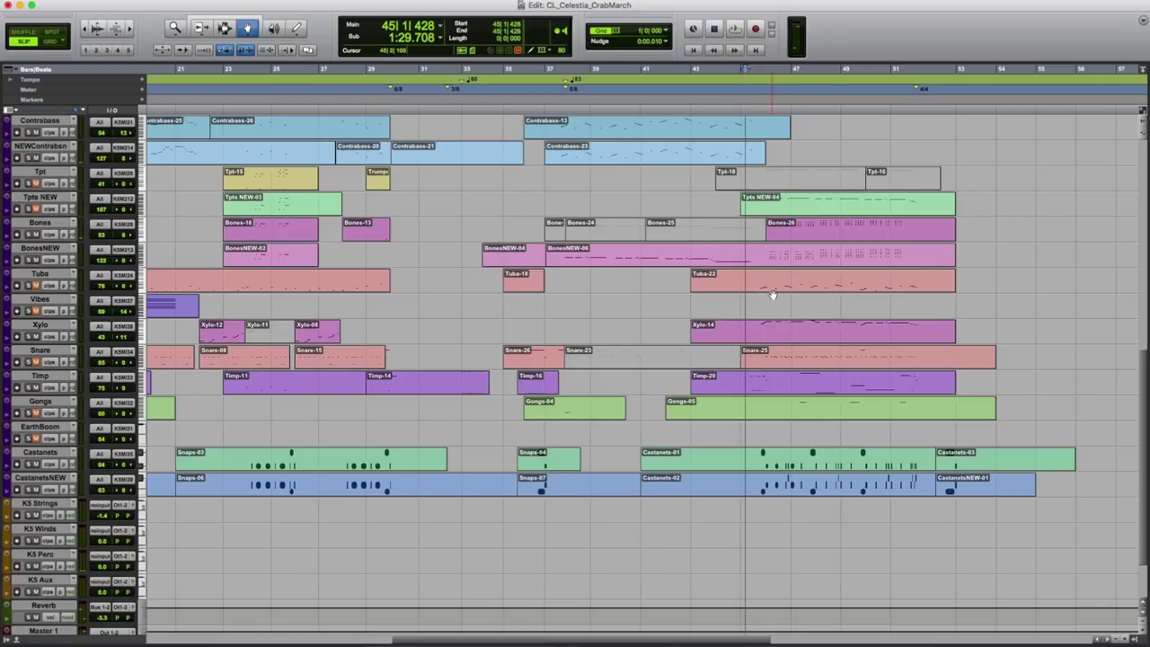
# Play the wind, brass and percussion parts from 45|1|428 through bar 51, looking over the tracks from the Castanets up to StringEns
pyautogui.hscroll(-3, 790, 277)
pyautogui.press('space')
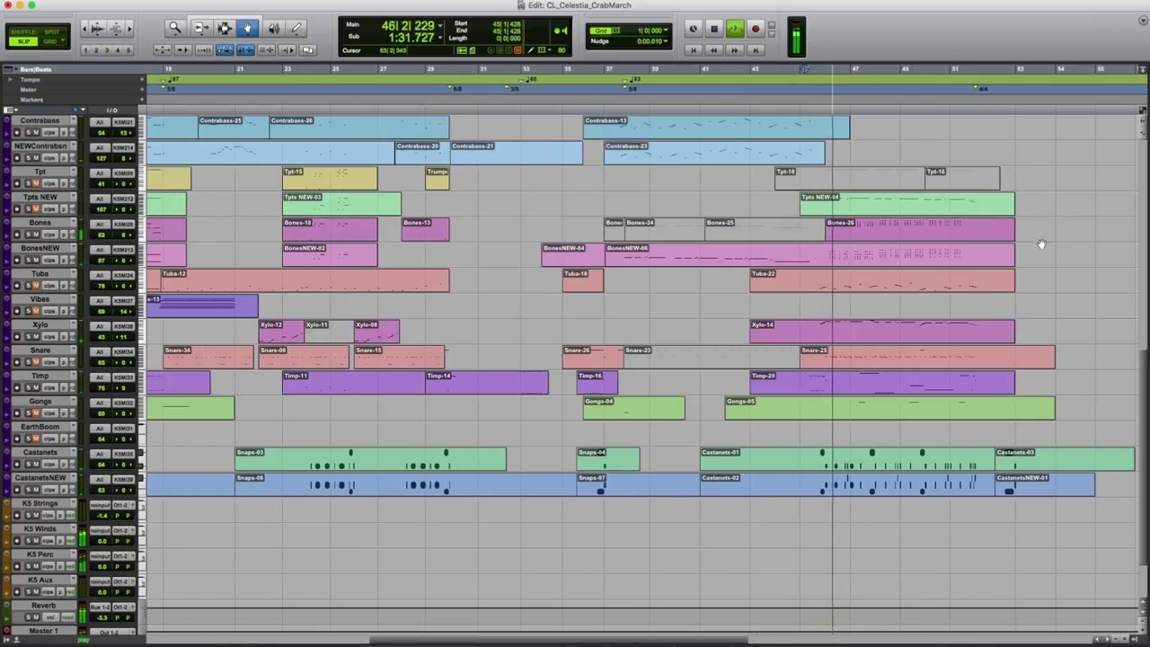
pyautogui.scroll(2, 1046, 236)
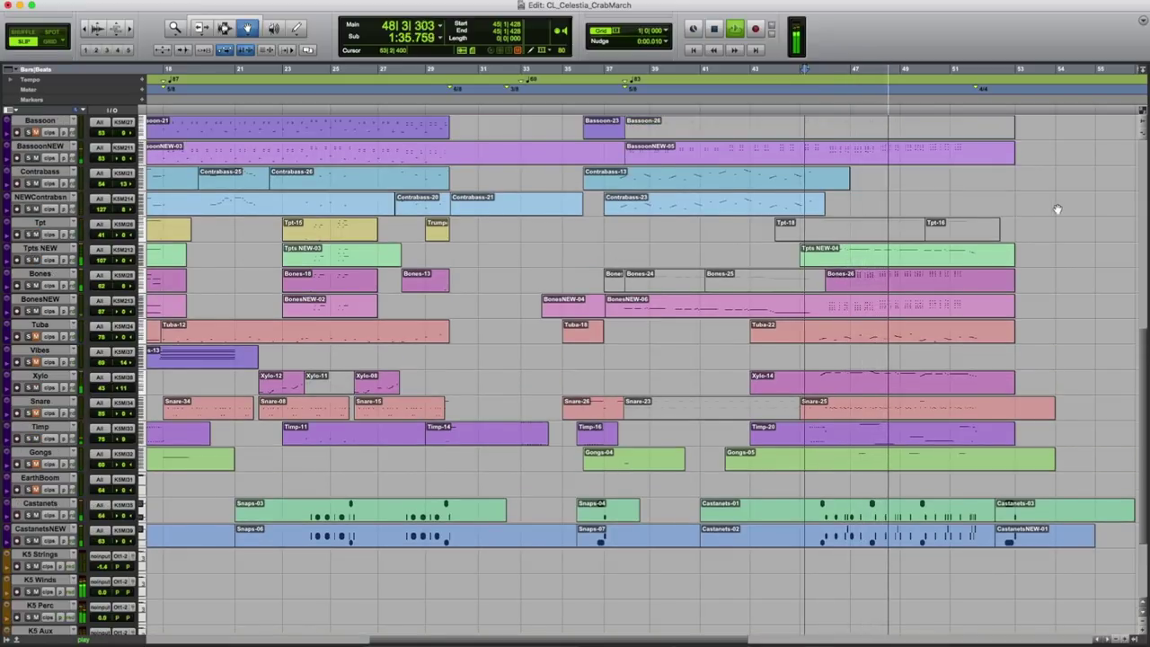
pyautogui.hscroll(5, 1063, 211)
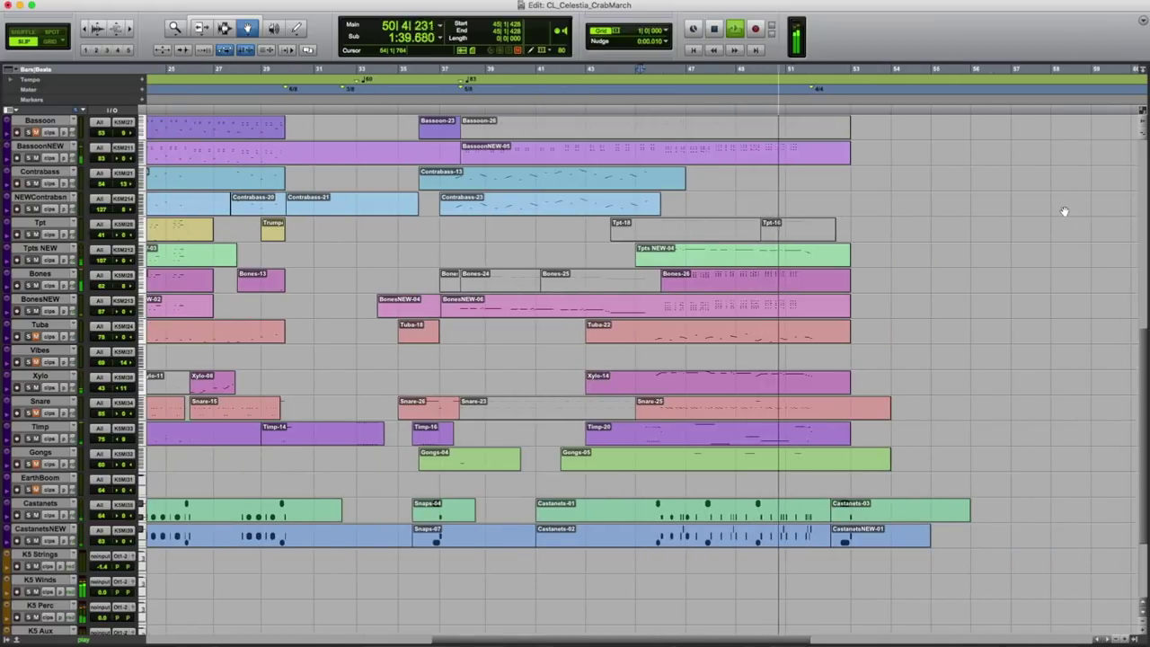
pyautogui.scroll(3, 1064, 211)
pyautogui.scroll(2, 1063, 211)
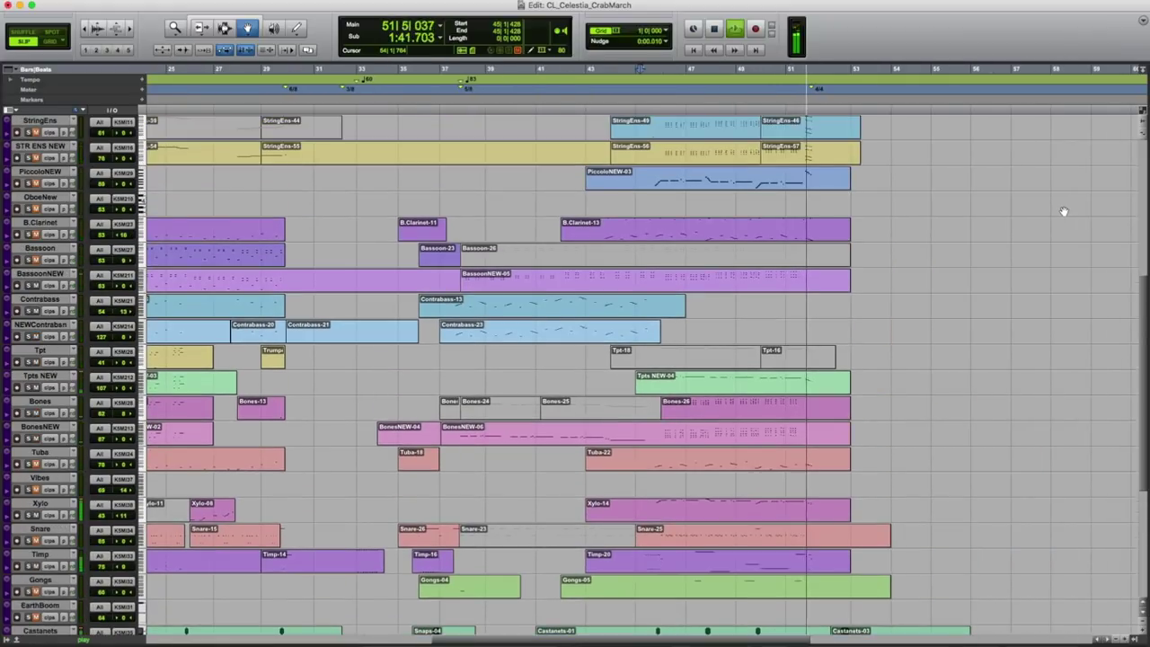
pyautogui.press('space')
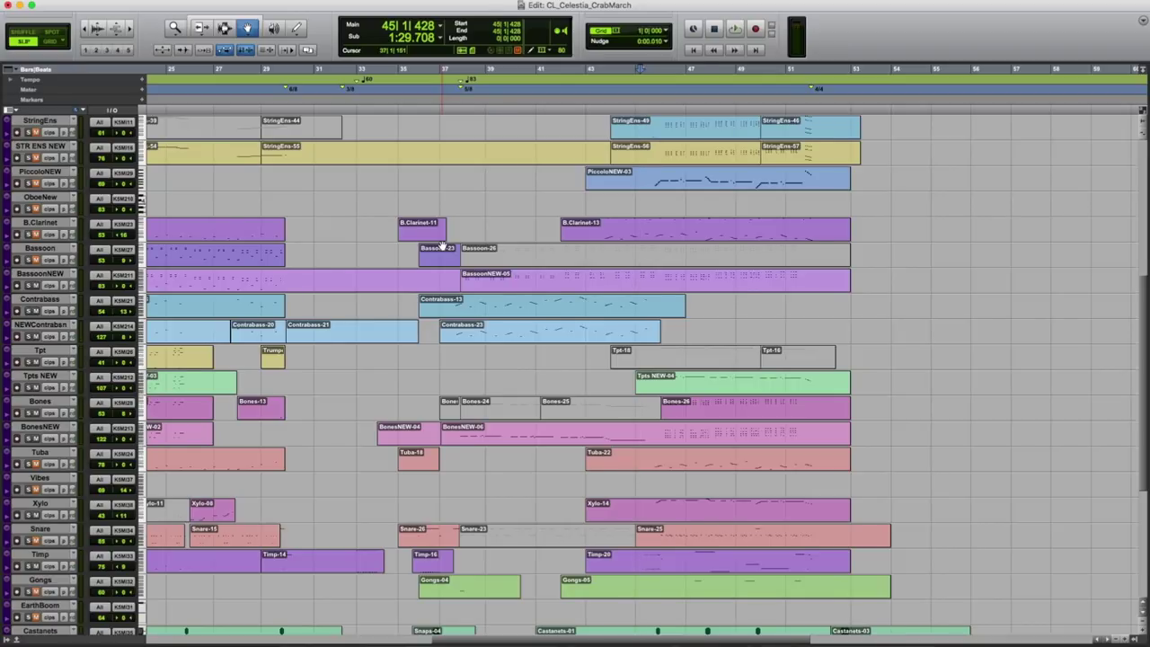
# Place the playback position at 45|5|272 near the start of the Audio 1 to 6 clips, and play the ChoirNEW part
pyautogui.scroll(13, 433, 238)
pyautogui.press('space')
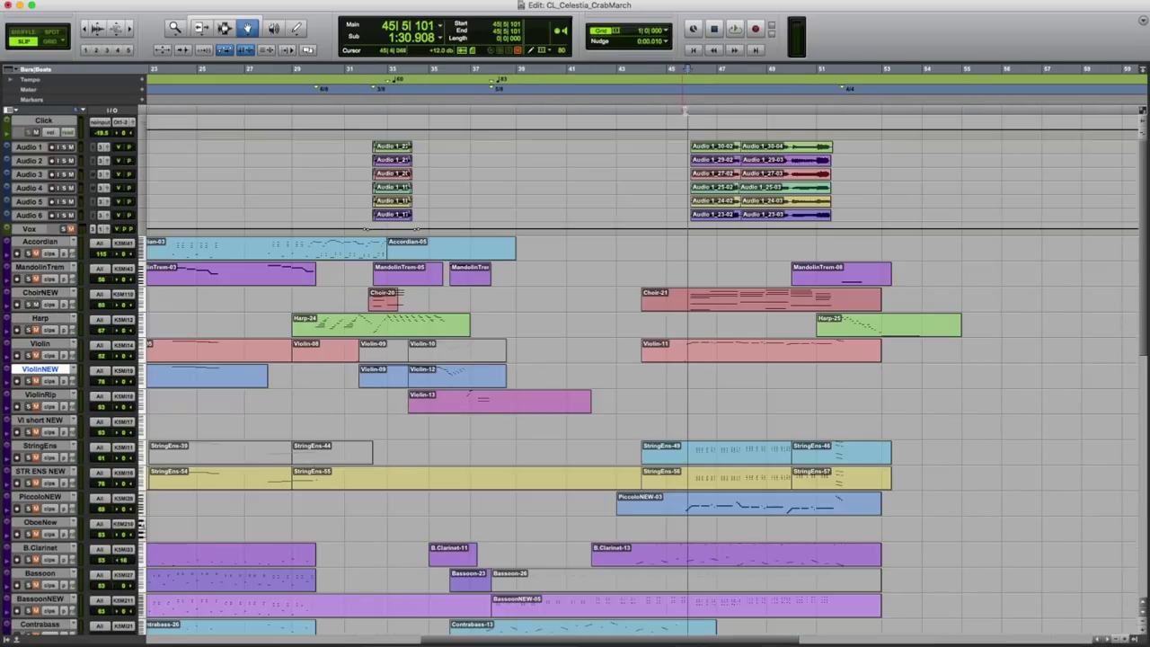
pyautogui.press('space')
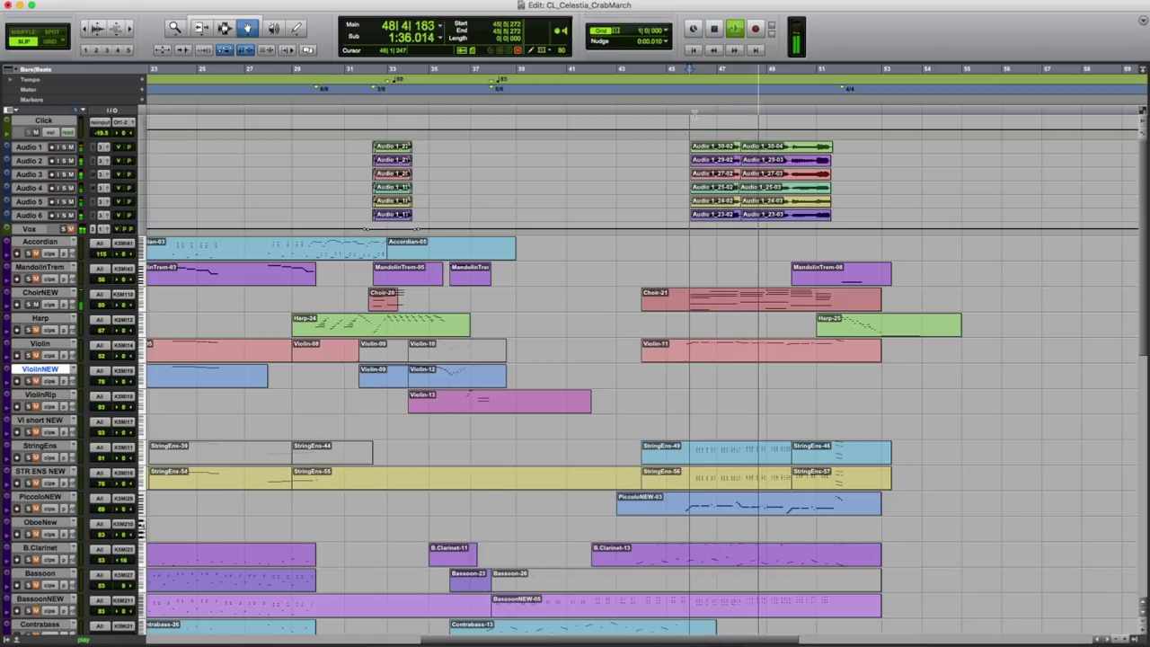
pyautogui.press('space')
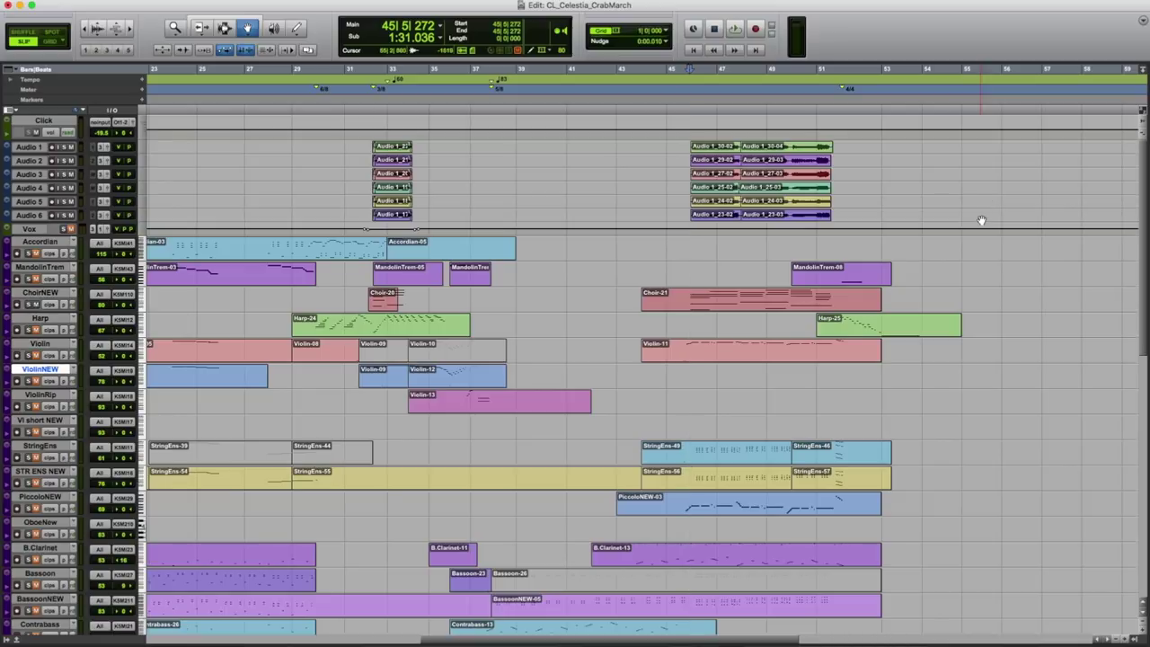
# Place the playback position at 45|5|215, and play the recorded vocals of Audio 1 to 6 through the Vox track
pyautogui.click(691, 108)
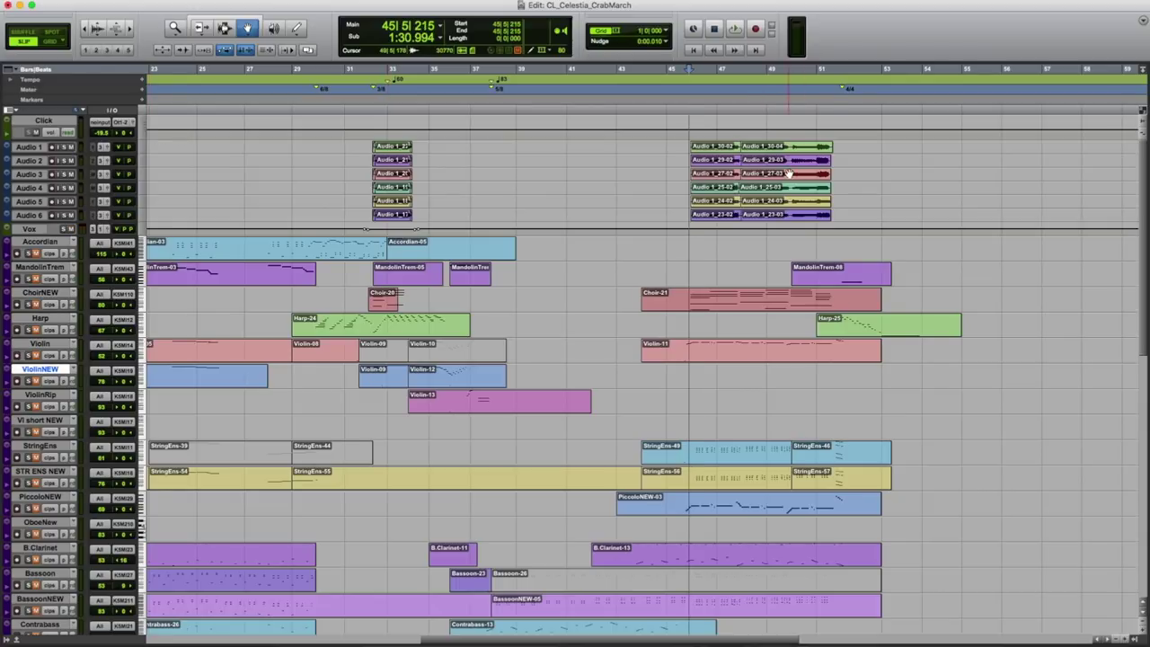
pyautogui.press('space')
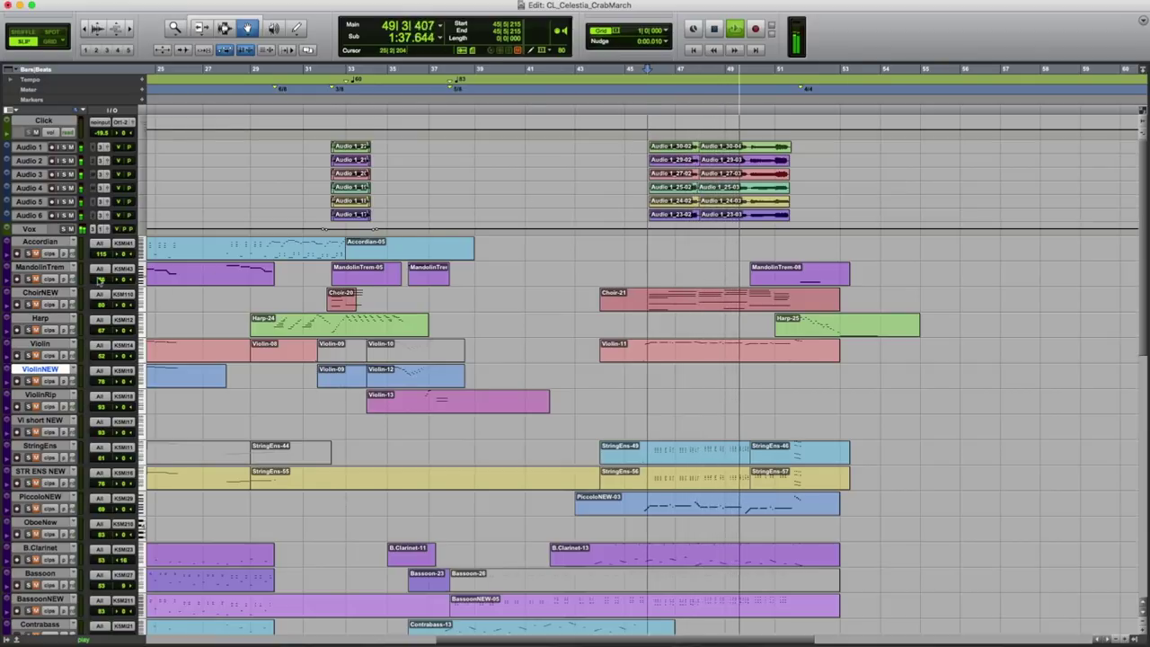
pyautogui.press('space')
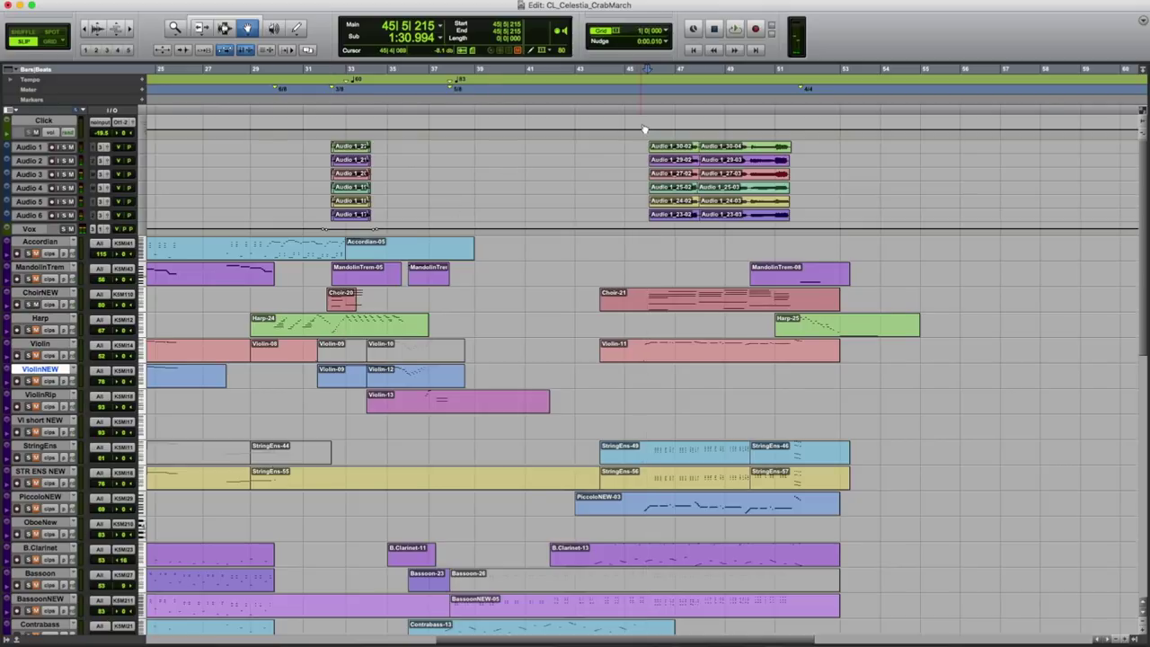
# Play the recorded vocals together with ChoirNEW from 45|4|468 past bar 51, looking over the tracks down to the percussion
pyautogui.press('space')
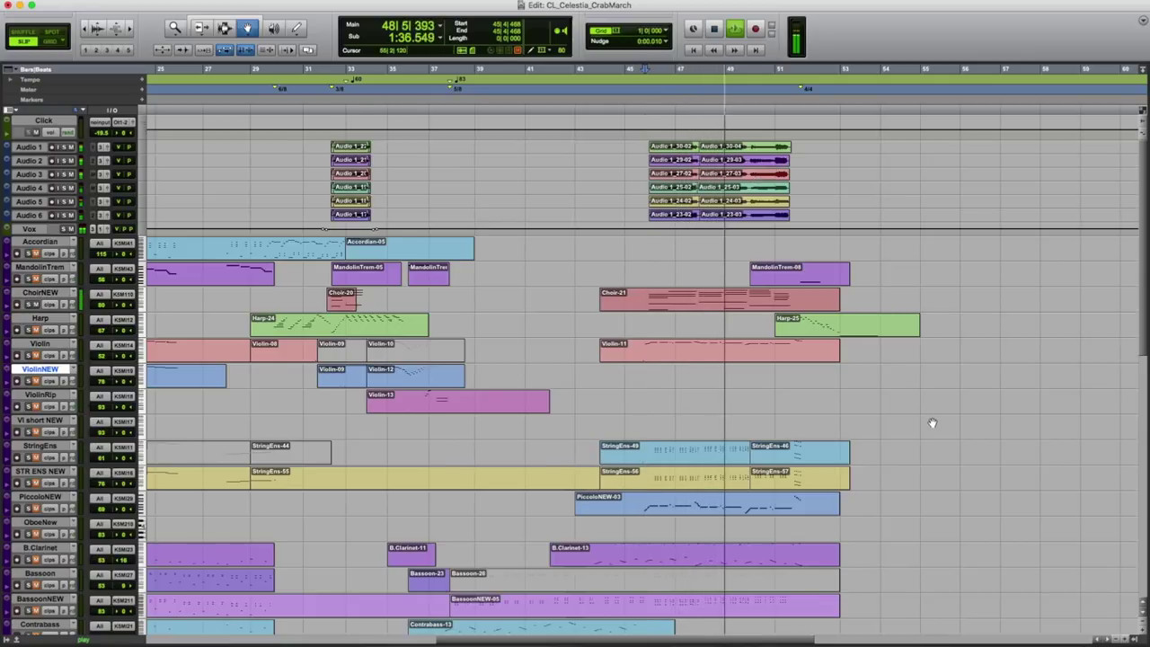
pyautogui.scroll(-3, 932, 424)
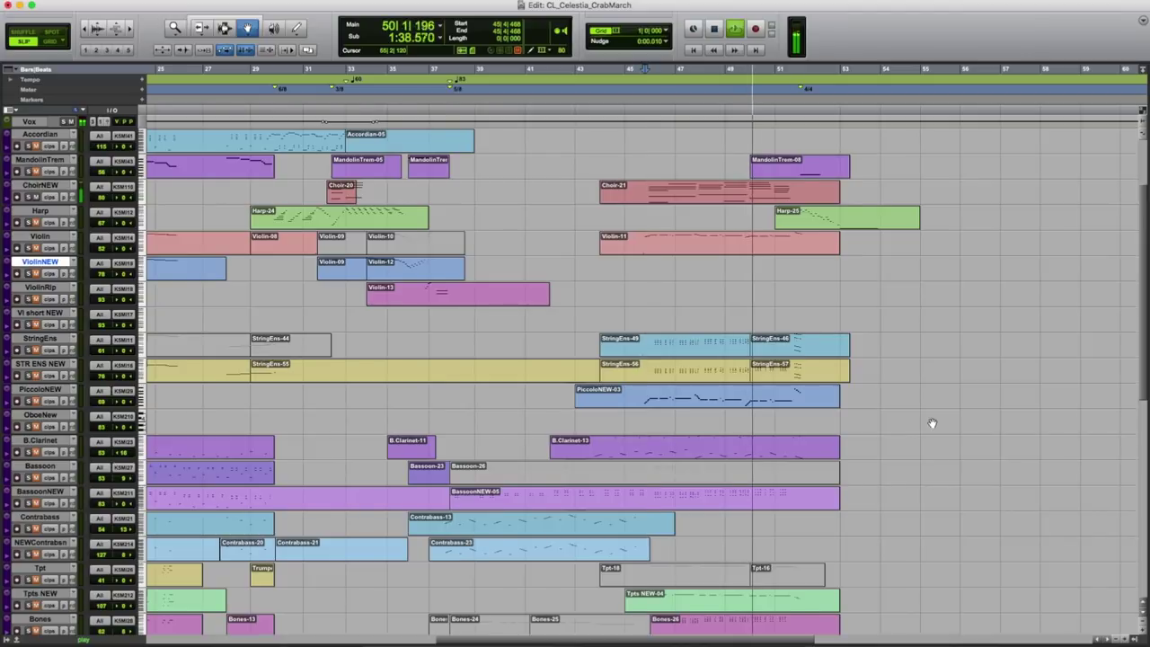
pyautogui.scroll(-5, 932, 423)
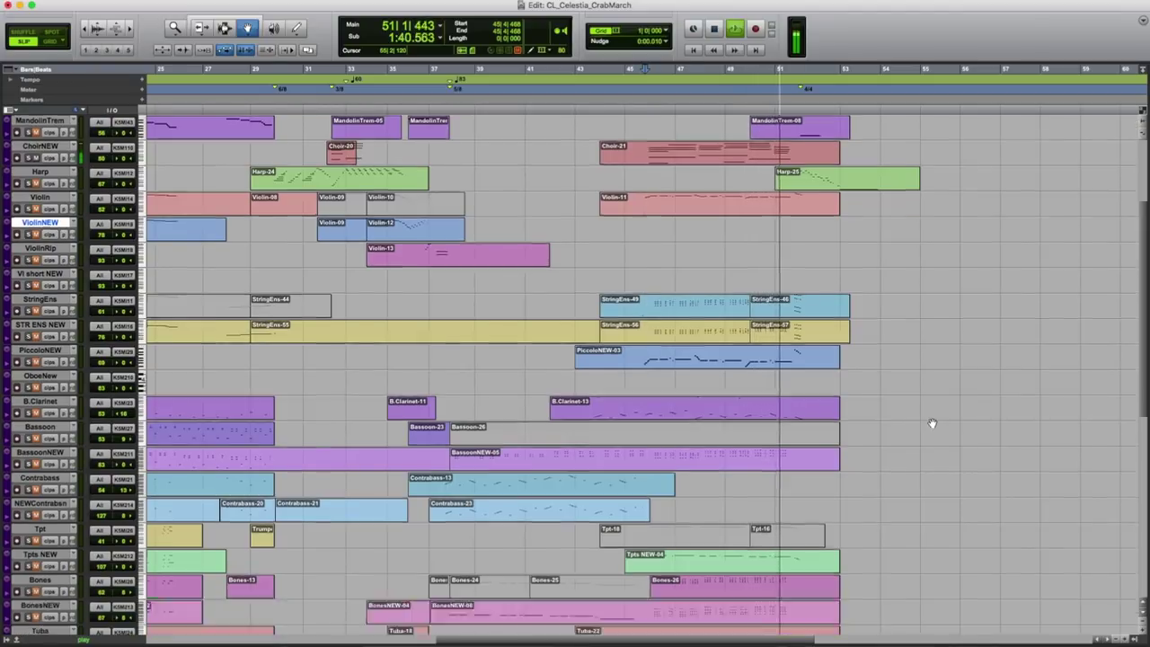
pyautogui.scroll(-4, 932, 423)
pyautogui.press('space')
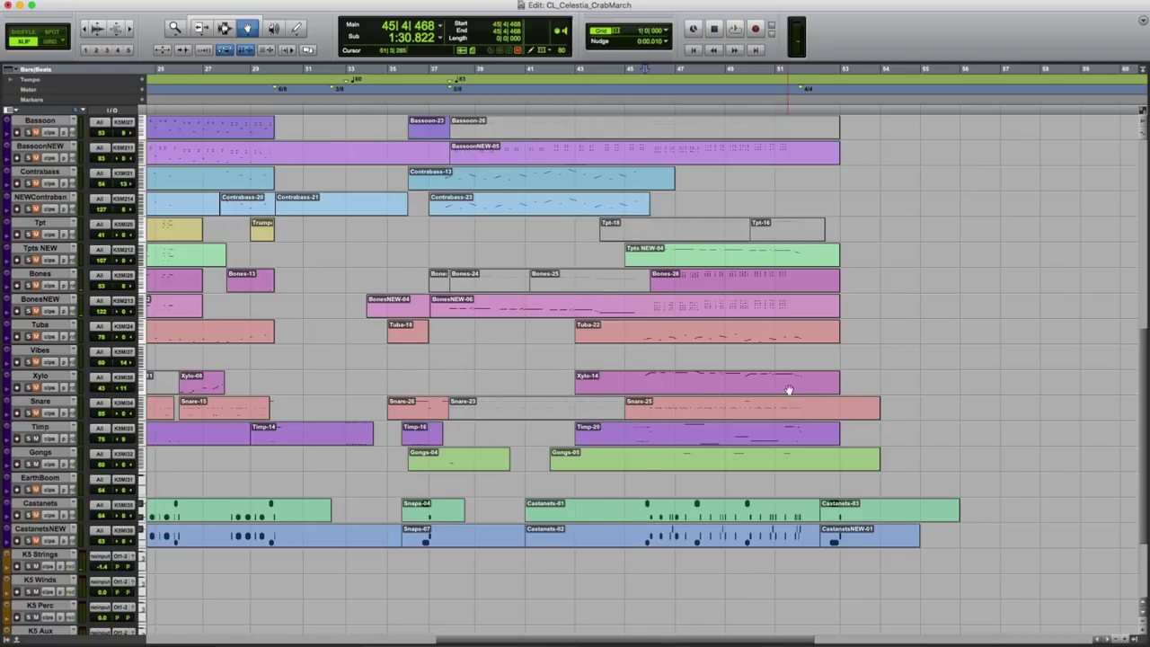
# Play the vocals, timpani and gongs from 45|5|215 through bar 51, examining the percussion tracks and the audio clips
pyautogui.press('space')
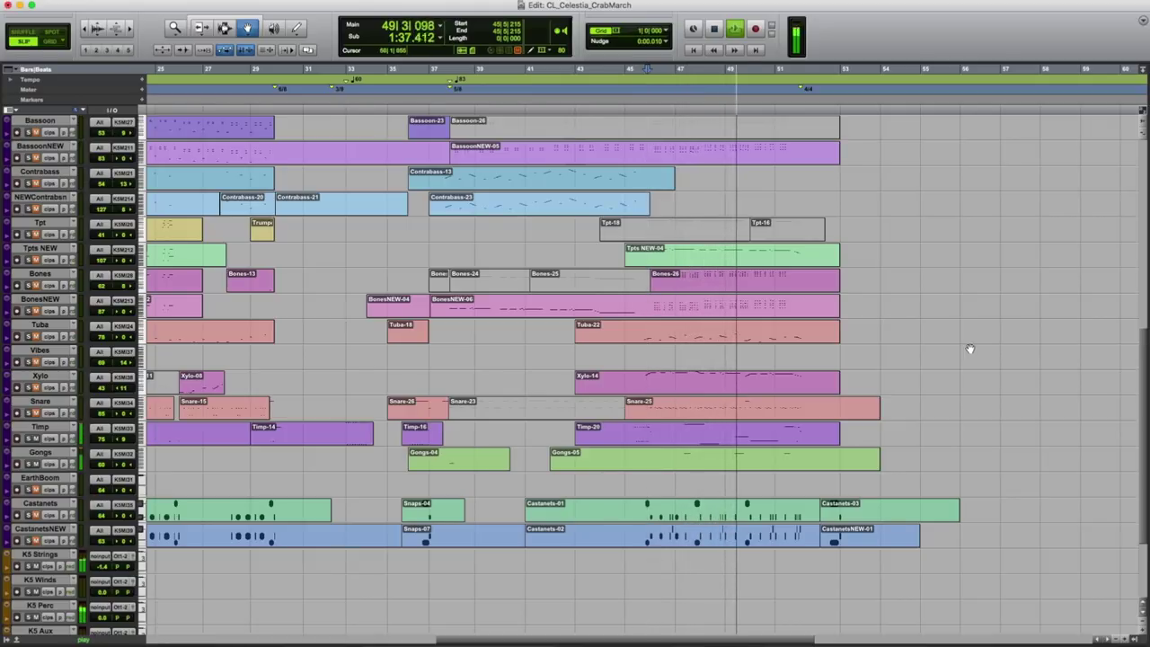
pyautogui.scroll(15, 970, 348)
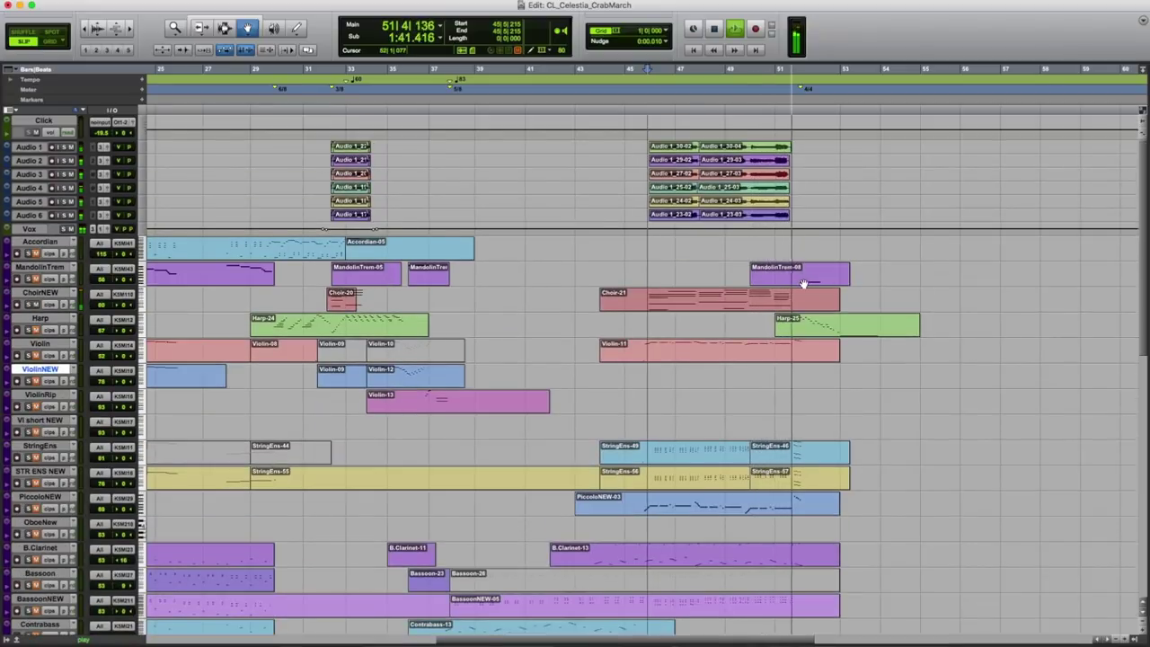
pyautogui.press('space')
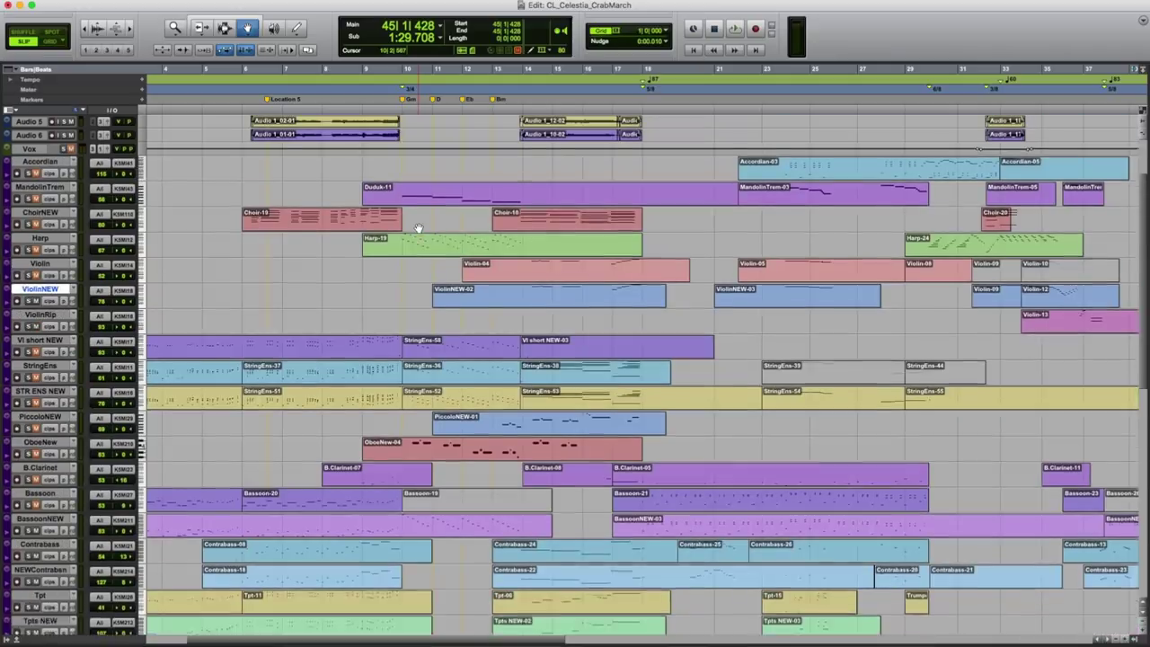
# Select the short vocal section around bars 32 to 34, from 31|6|397 to 34|1|255
pyautogui.hscroll(3, 416, 236)
pyautogui.click(827, 148)
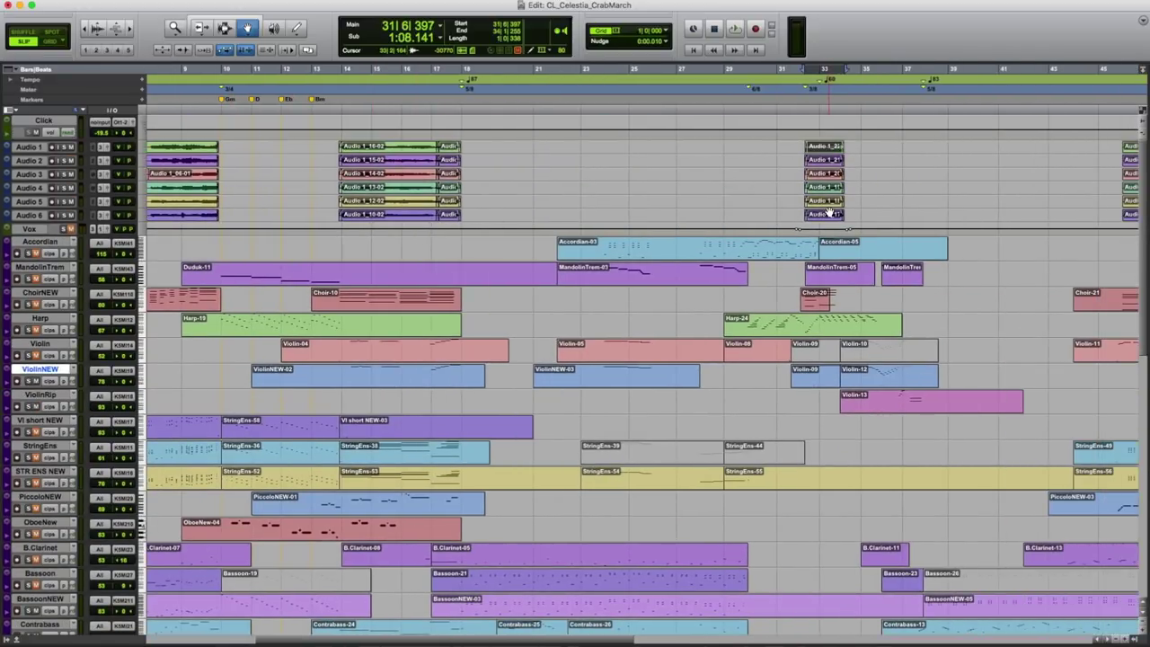
pyautogui.press('Tab')
# Move the playback position to 45|5|215 at the last vocal section, and on through 45|5|329 to 50|5|396
pyautogui.press('Tab')
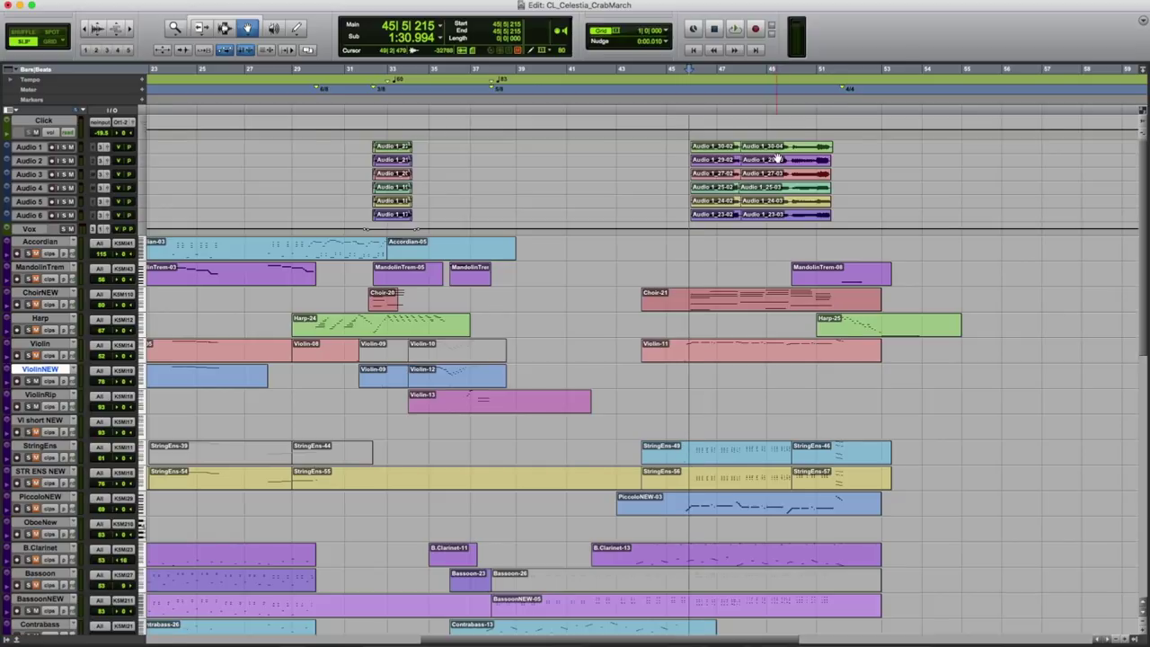
pyautogui.click(690, 107)
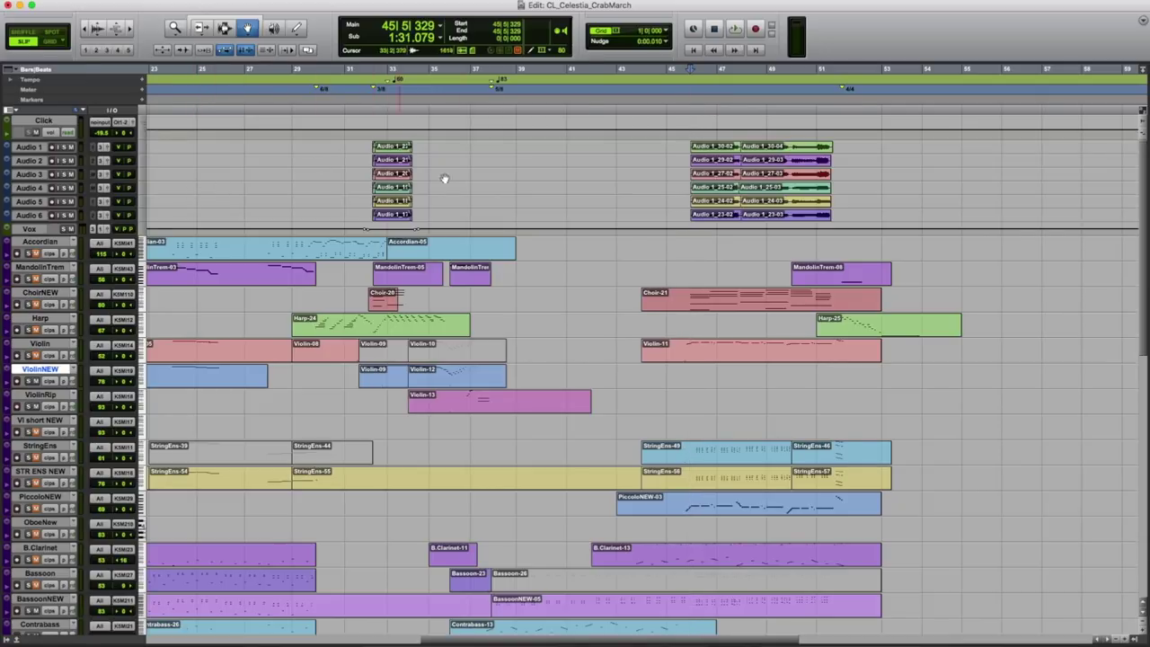
pyautogui.press('Tab')
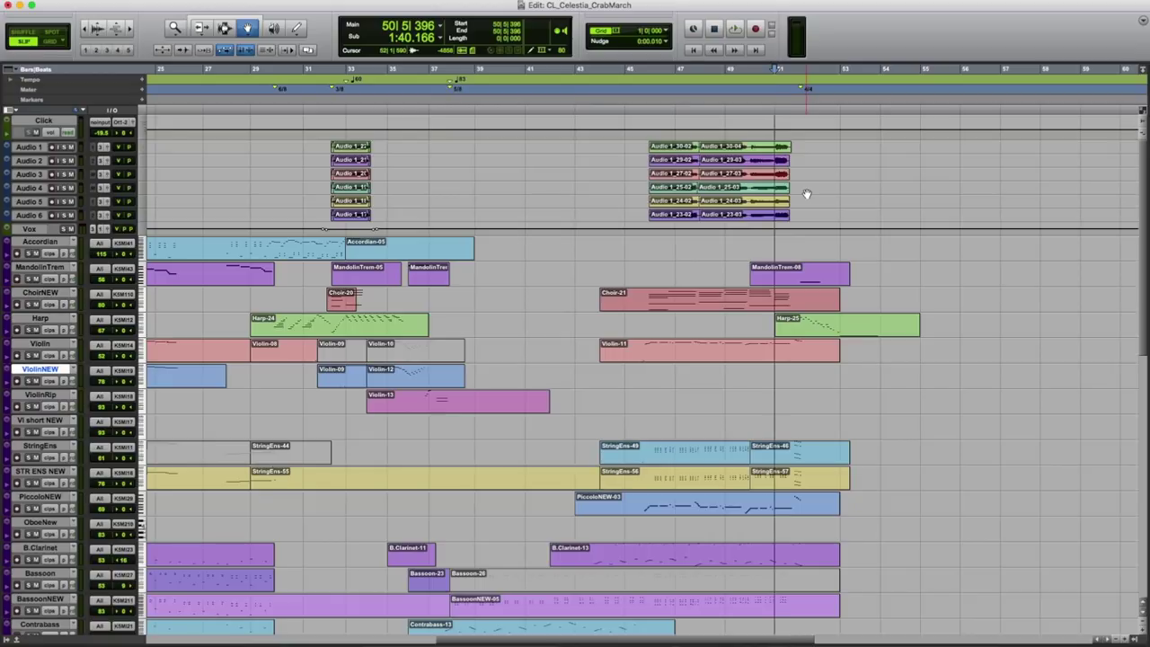